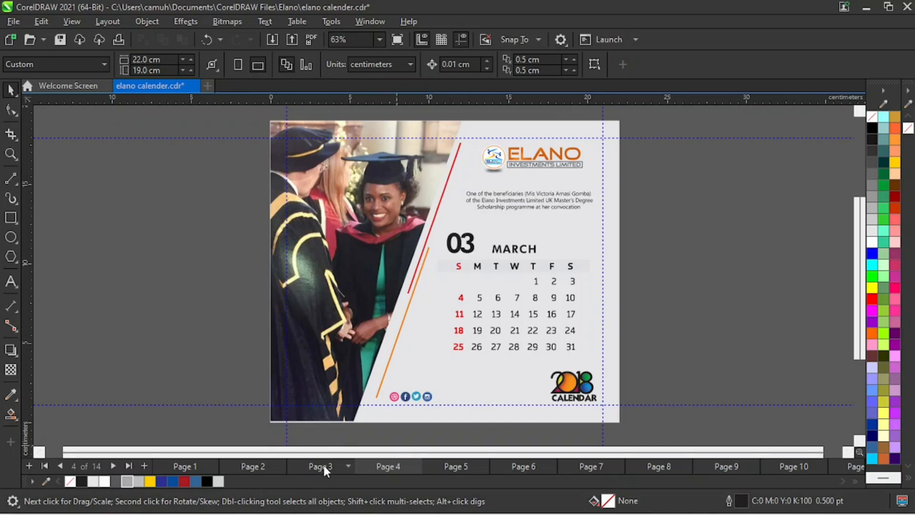
Look through the calendar pages from the cover to May and return to the March design on Page 4.
click(191, 466)
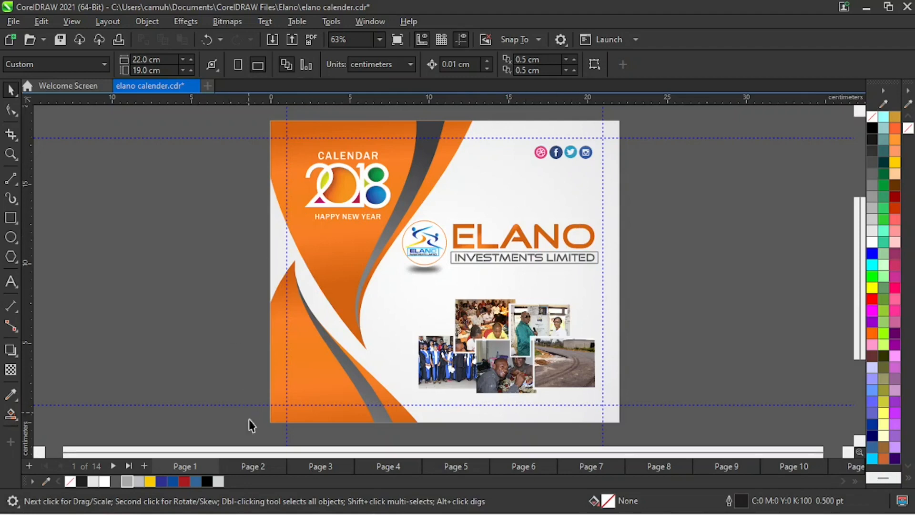
click(253, 465)
click(323, 470)
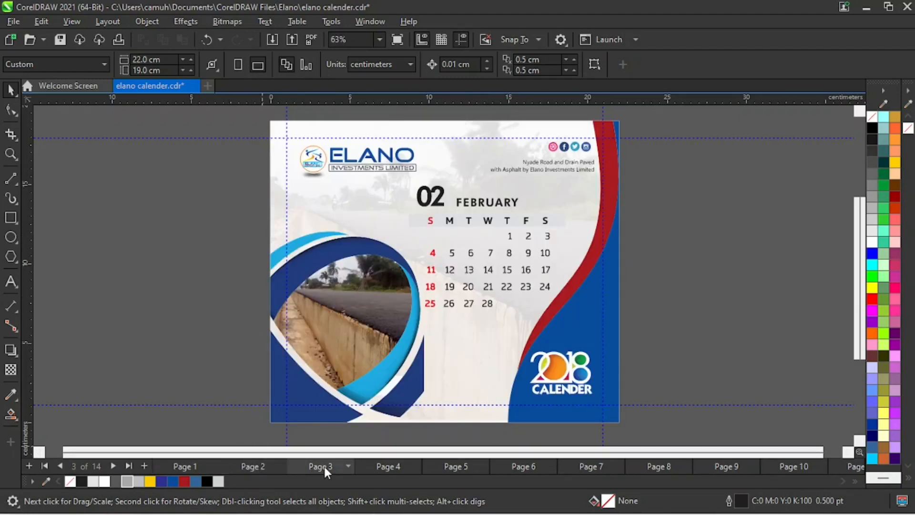
click(390, 465)
click(467, 468)
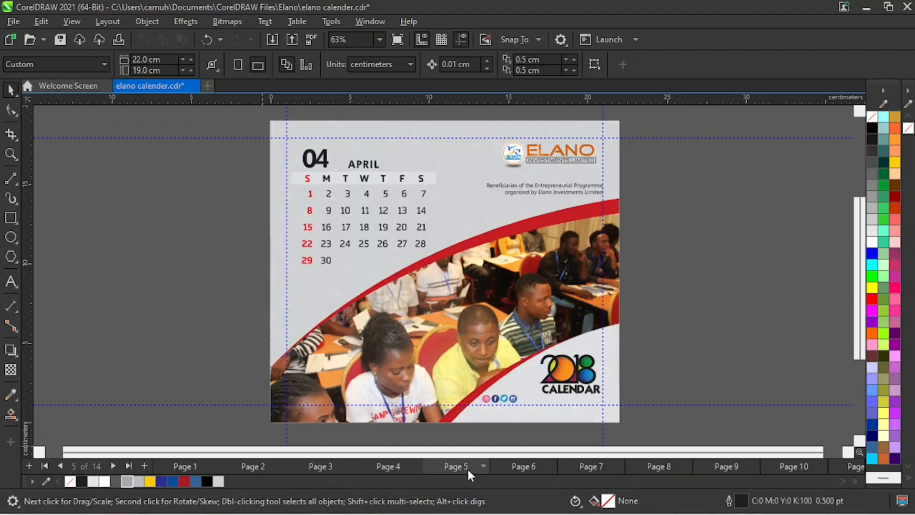
click(517, 466)
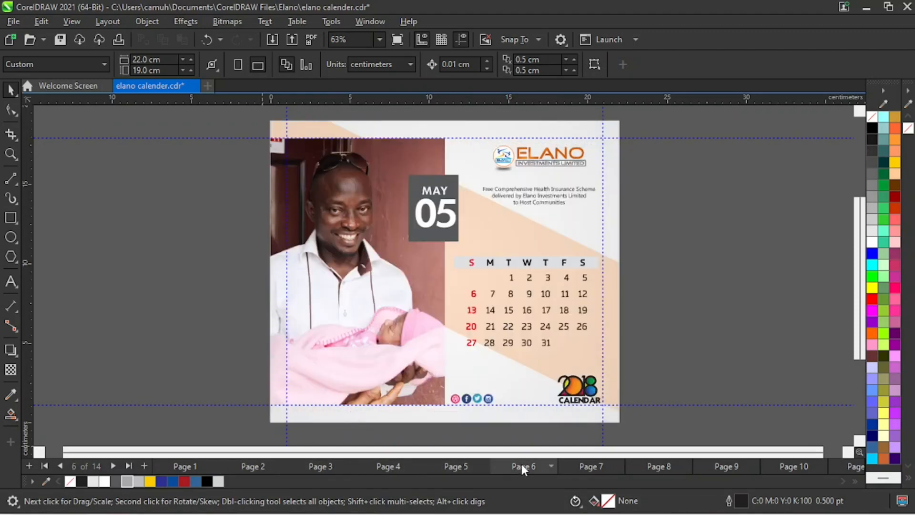
click(398, 465)
click(453, 467)
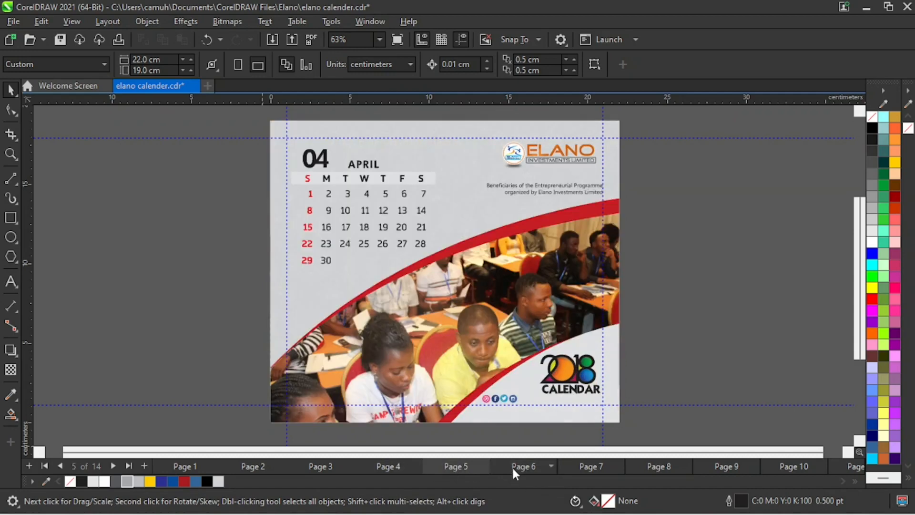
click(512, 465)
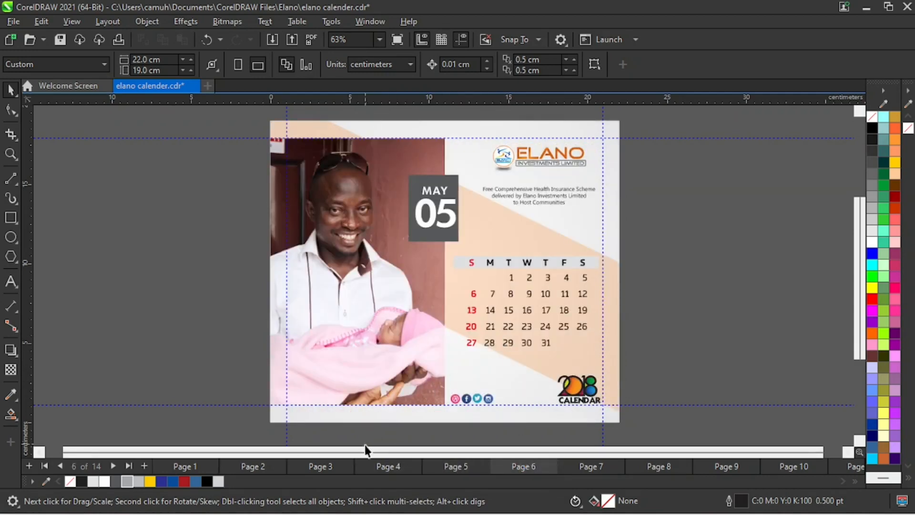
click(384, 467)
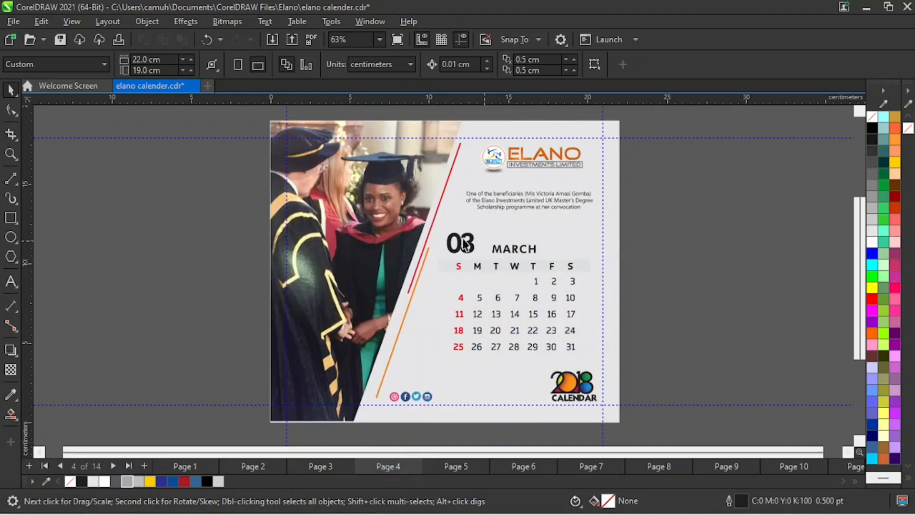
Move the complete March design off the page into the empty workspace beside it, leaving the page blank.
key(z)
scroll(447, 297, down, 1)
scroll(435, 284, down, 5)
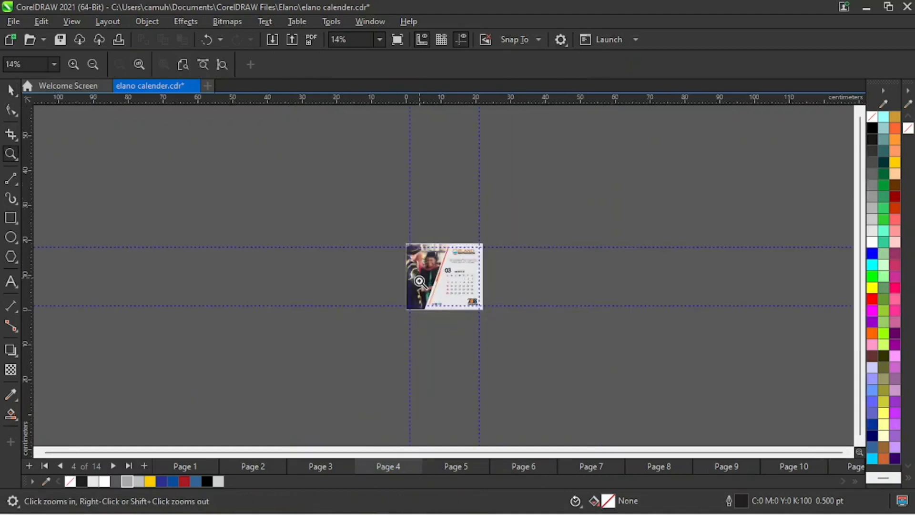
drag(273, 204, 518, 359)
key(space)
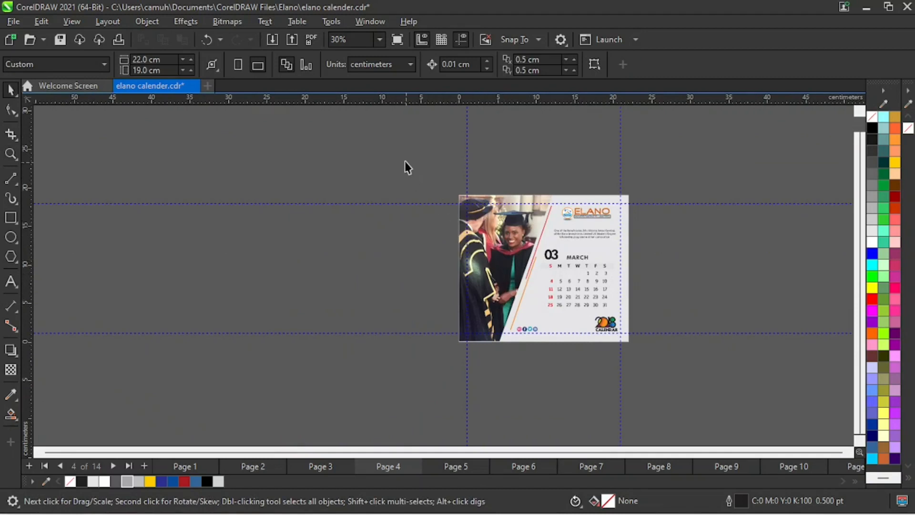
drag(406, 165, 672, 367)
drag(570, 283, 384, 281)
key(z)
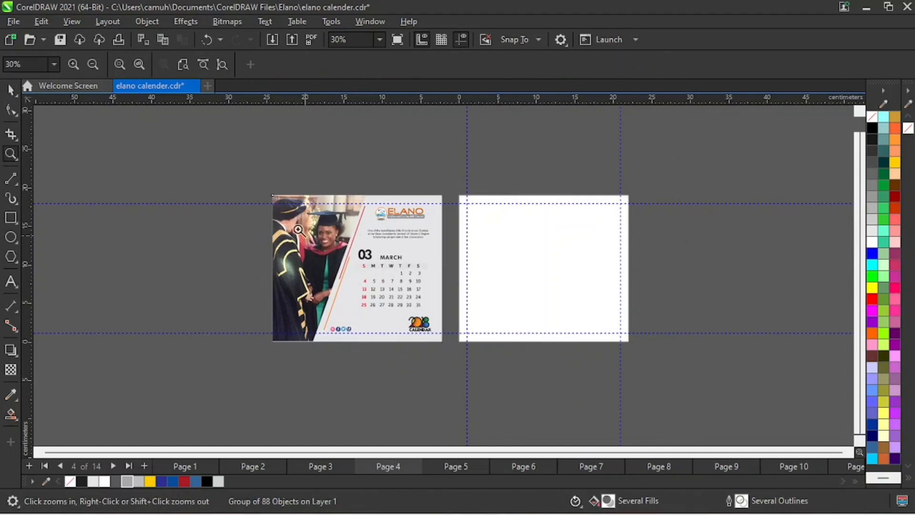
drag(245, 157, 686, 392)
key(space)
click(739, 281)
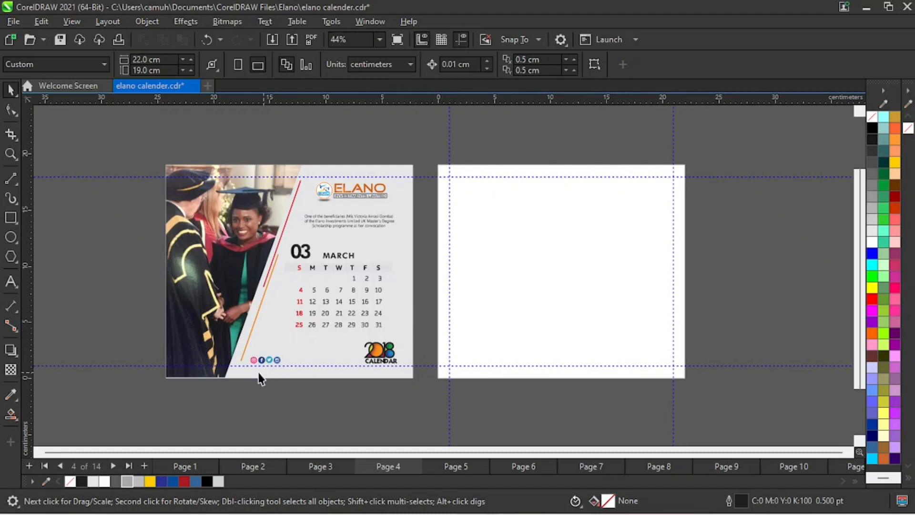
Examine the margin guideline below the 2018 CALENDAR logo and compare the March design with the blank page.
key(z)
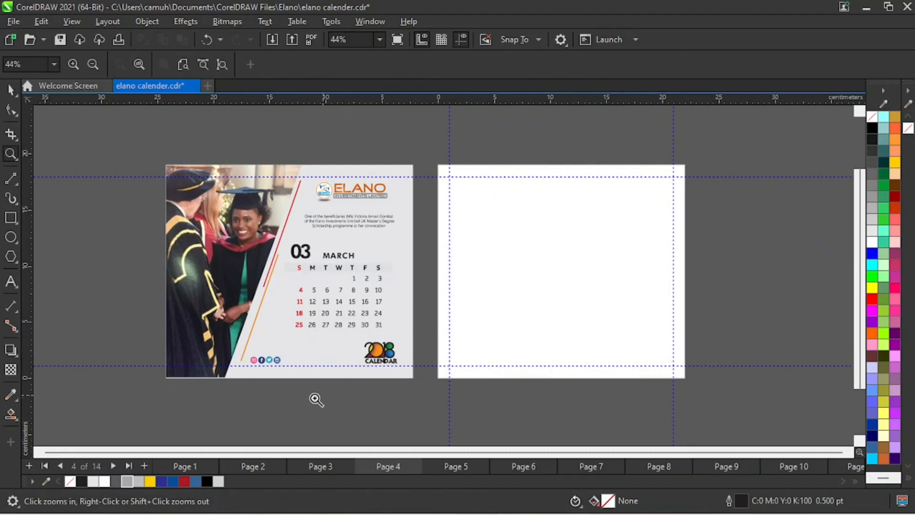
drag(317, 399, 445, 330)
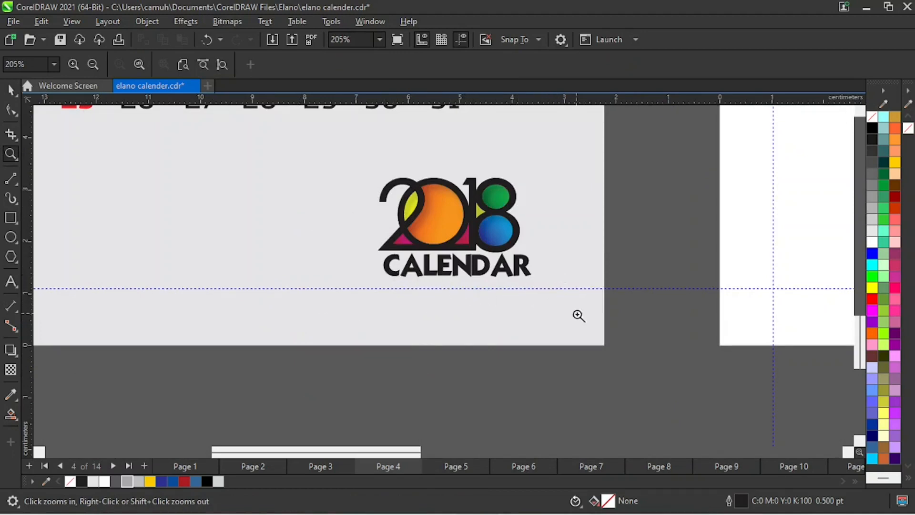
right_click(442, 288)
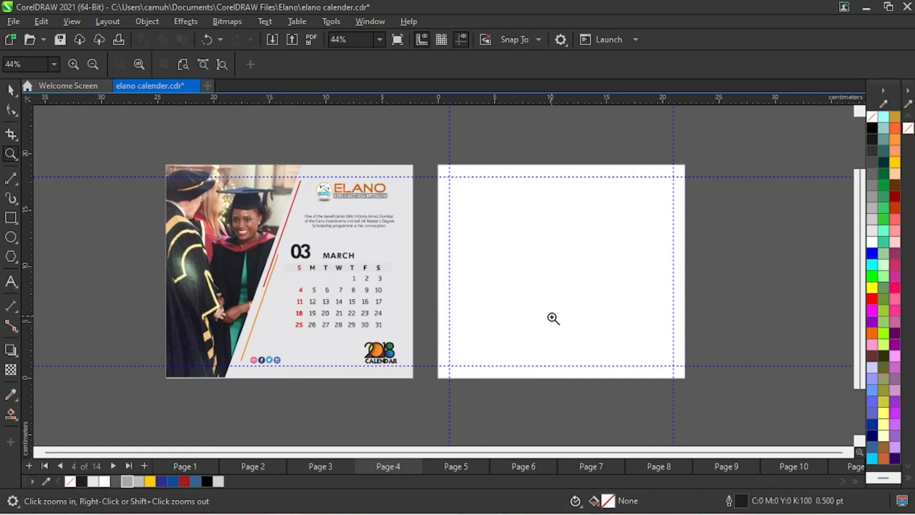
key(space)
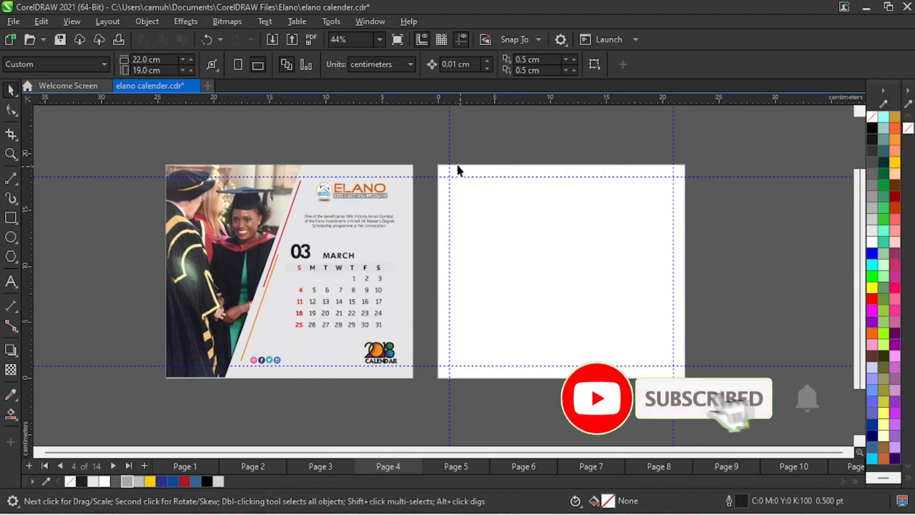
drag(431, 153, 703, 394)
click(398, 212)
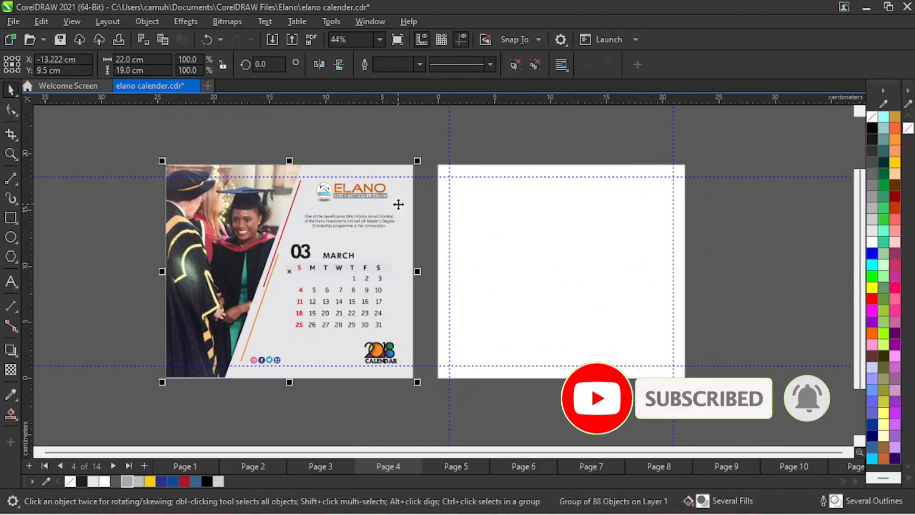
click(730, 261)
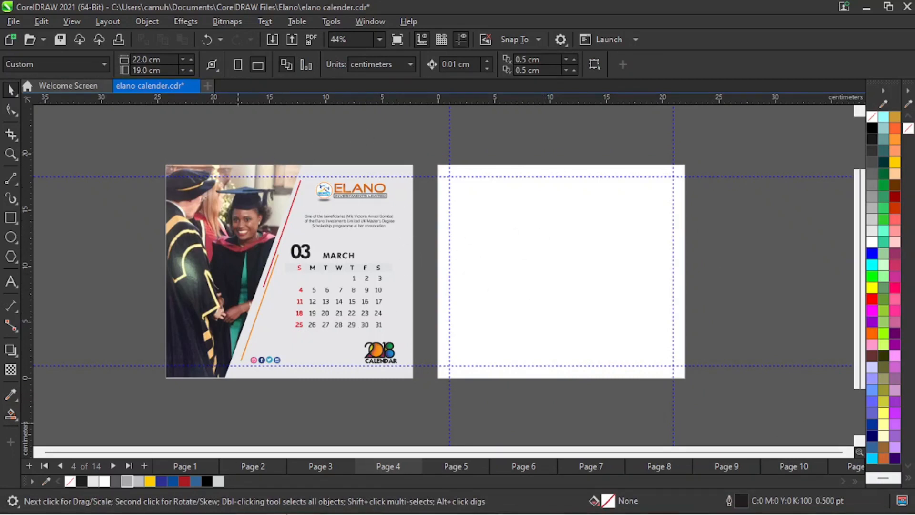
Draw a 22 × 19 cm rectangle that covers the whole blank page from corner to corner.
click(10, 217)
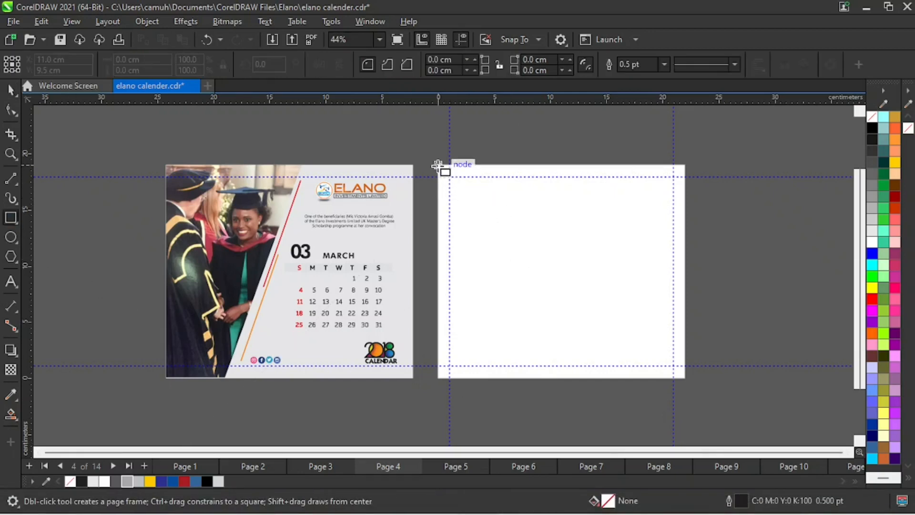
drag(437, 164, 685, 373)
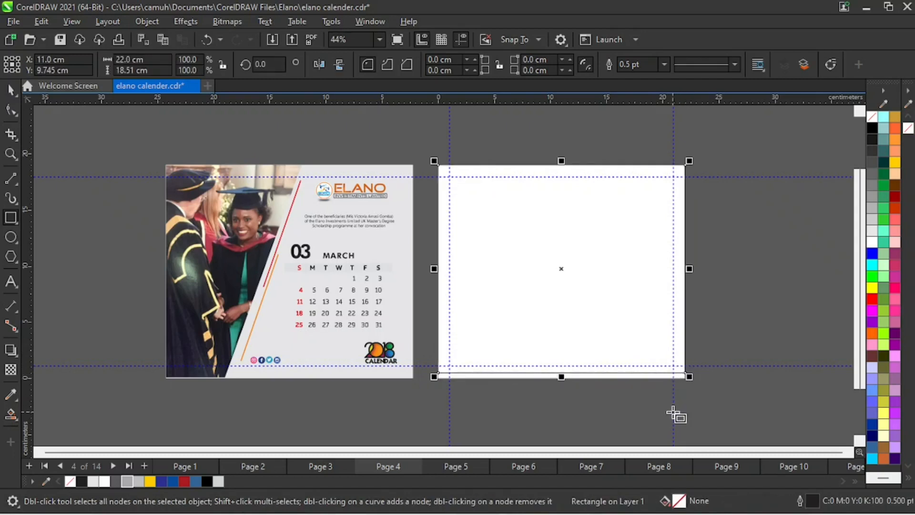
key(p)
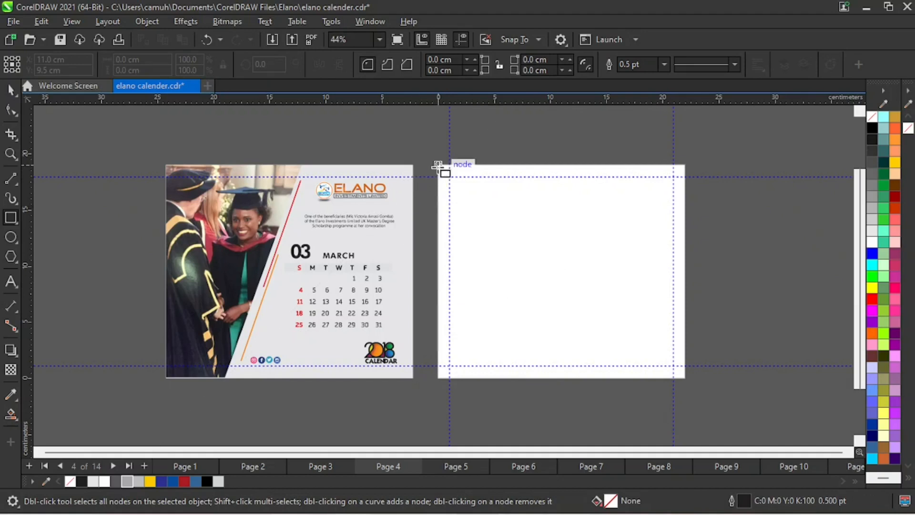
drag(438, 166, 686, 377)
key(space)
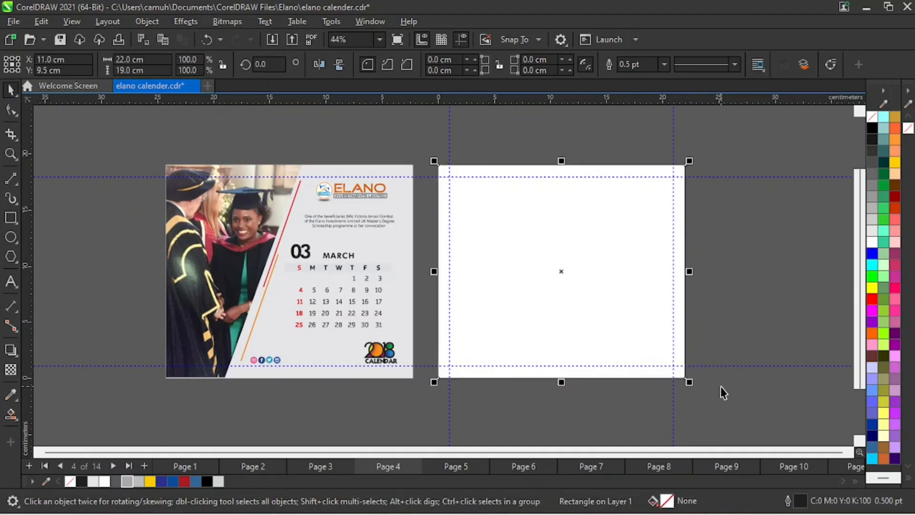
Fill the page-sized rectangle with light grey #D2D3D5 and remove its outline.
click(733, 264)
drag(410, 136, 735, 408)
click(219, 481)
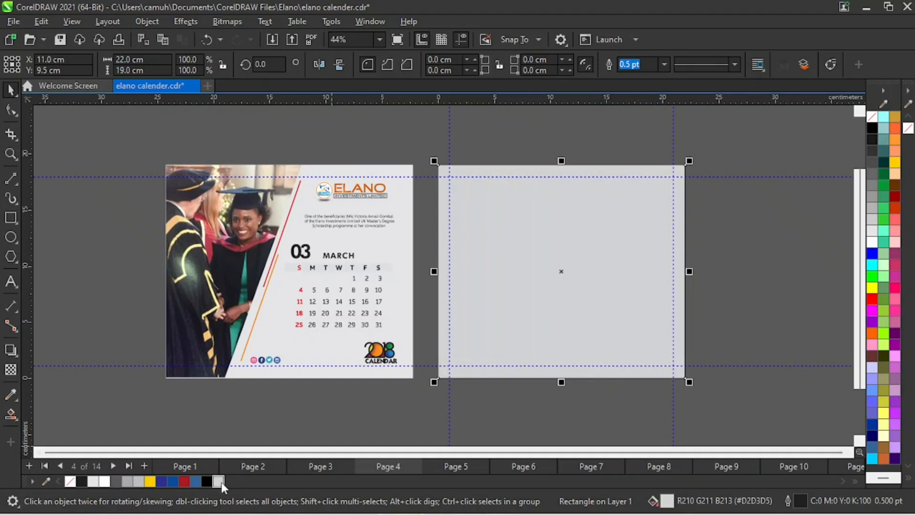
right_click(870, 117)
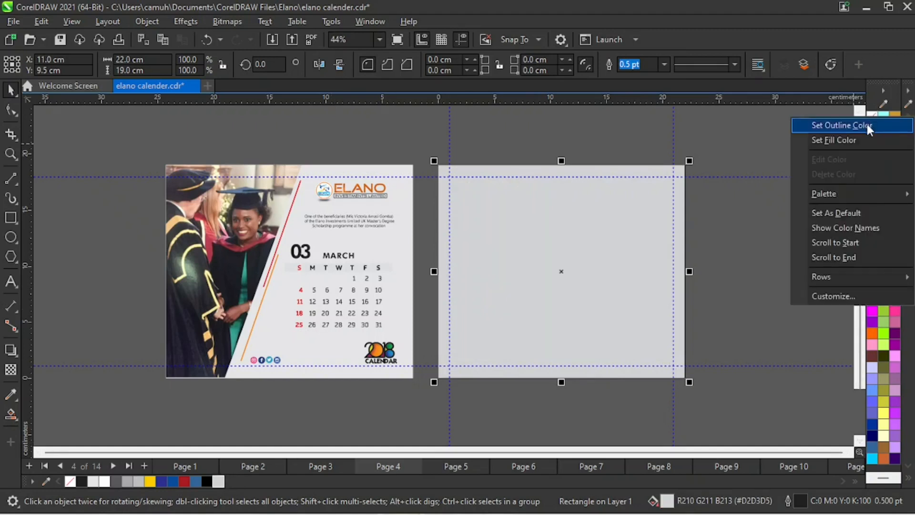
click(868, 124)
click(742, 271)
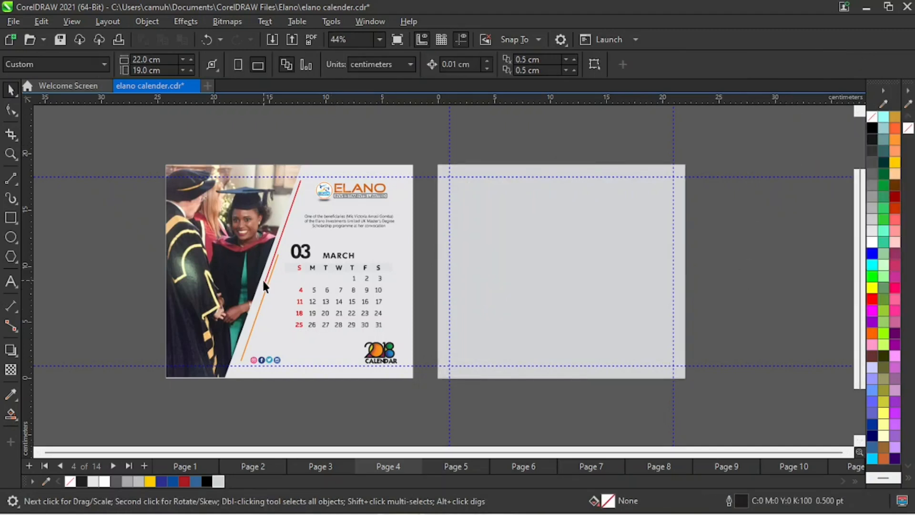
Ungroup the reference March design completely into its individual objects, undoing a trial move of them.
key(z)
drag(126, 126, 757, 406)
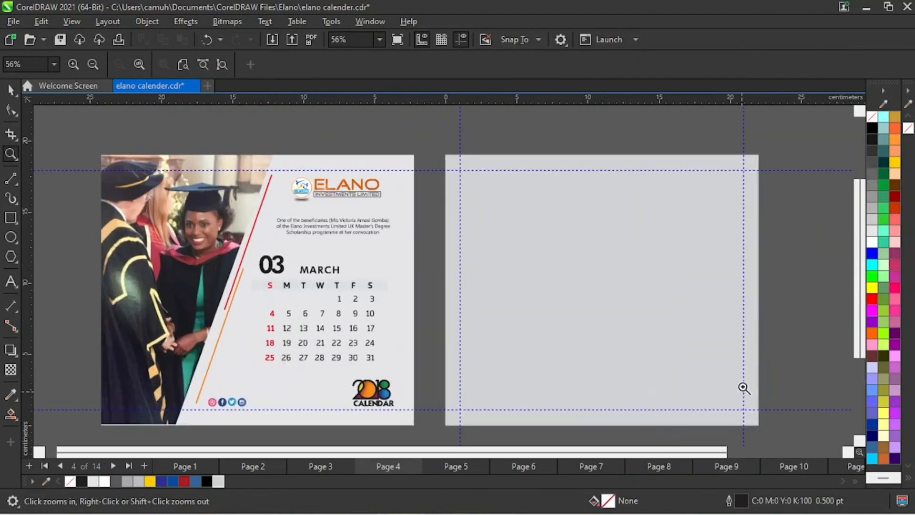
click(323, 303)
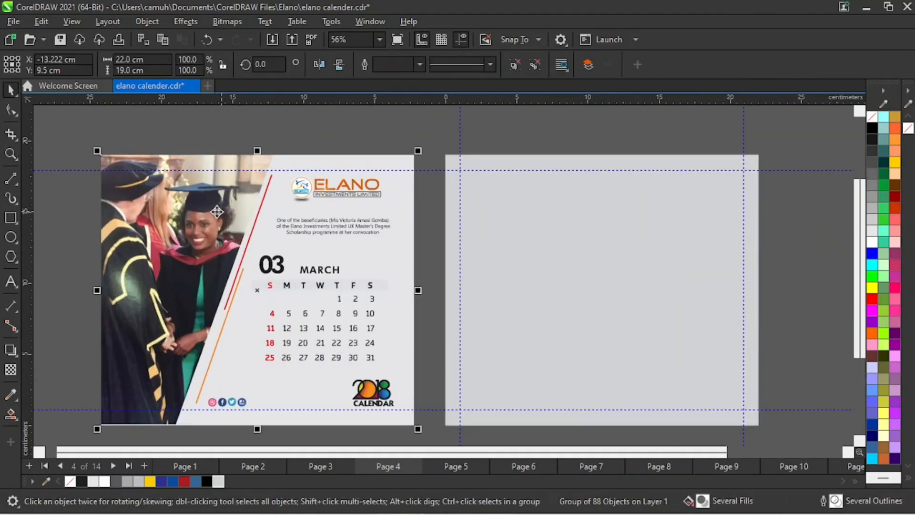
click(515, 65)
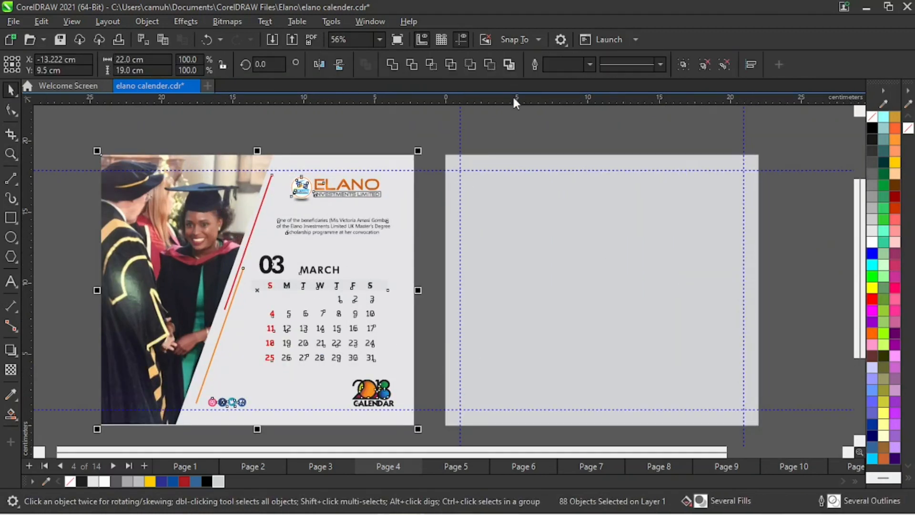
drag(234, 241, 177, 229)
key(ctrl+z)
Open the March design's PowerClip contents, try moving the graduation photo out of the frame, and undo the move.
click(537, 142)
click(234, 221)
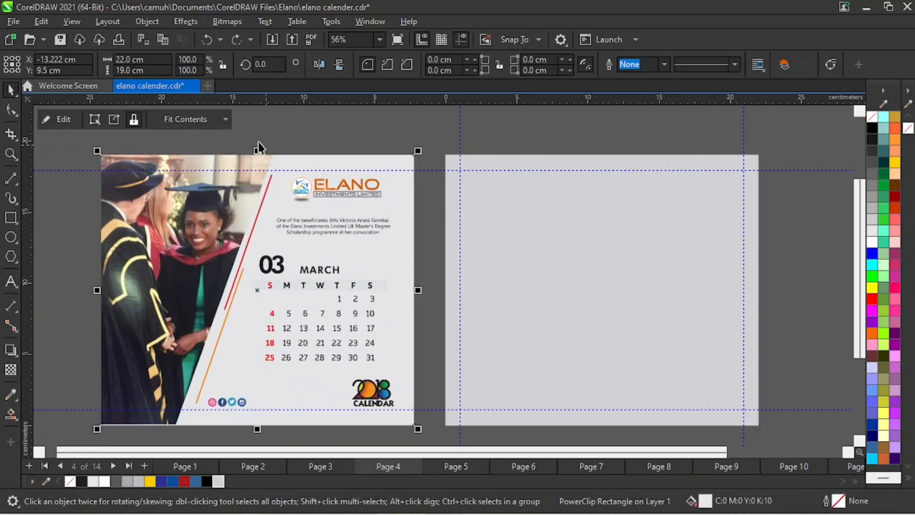
click(252, 128)
click(199, 198)
key(z)
right_click(321, 288)
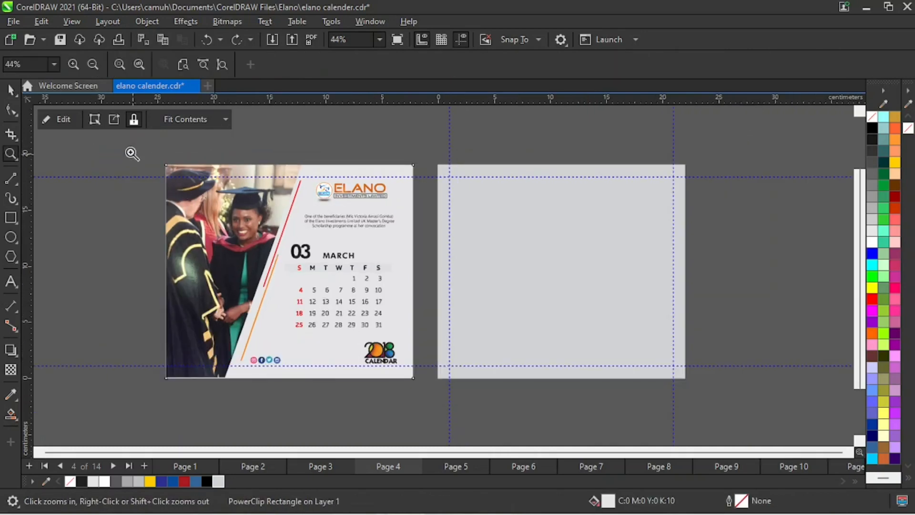
drag(124, 147, 487, 445)
key(space)
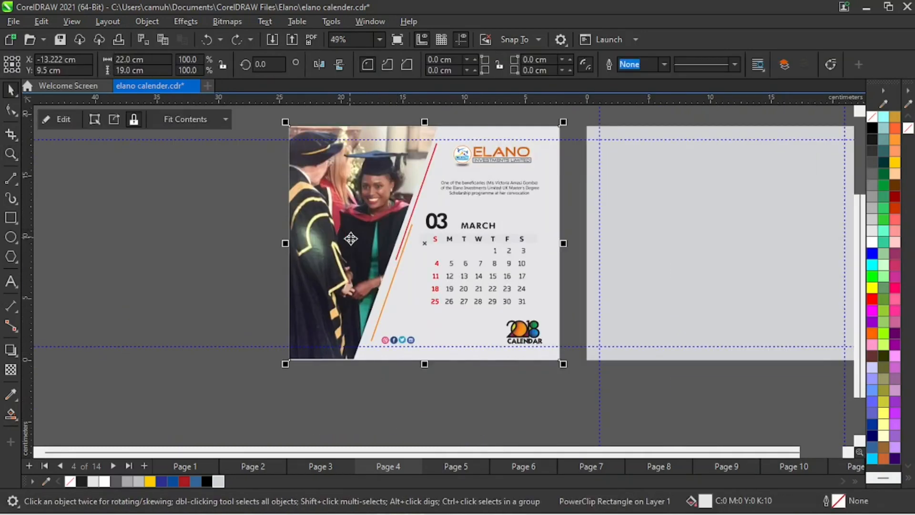
right_click(358, 230)
key(Escape)
click(60, 122)
drag(327, 215, 65, 259)
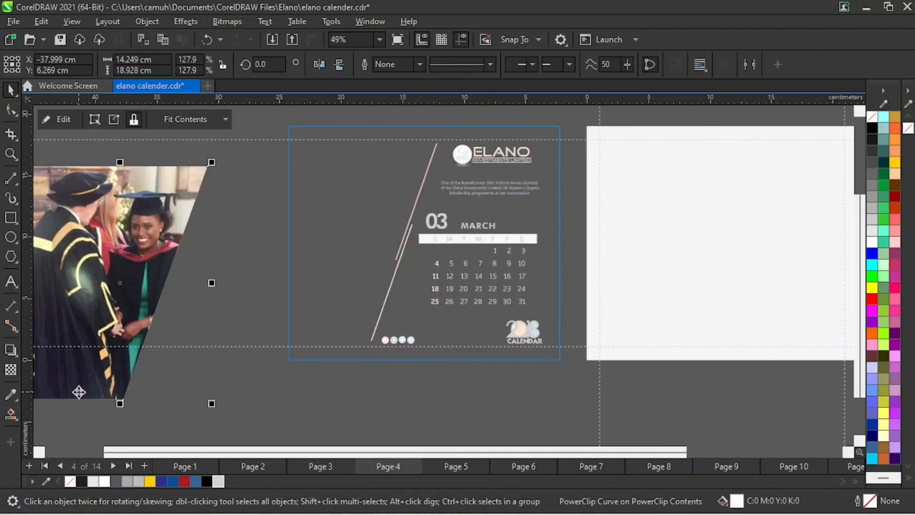
key(ctrl+z)
Inspect the uncropped graduation photo inside its slanted PowerClip frame and finish editing the clipped contents.
click(65, 120)
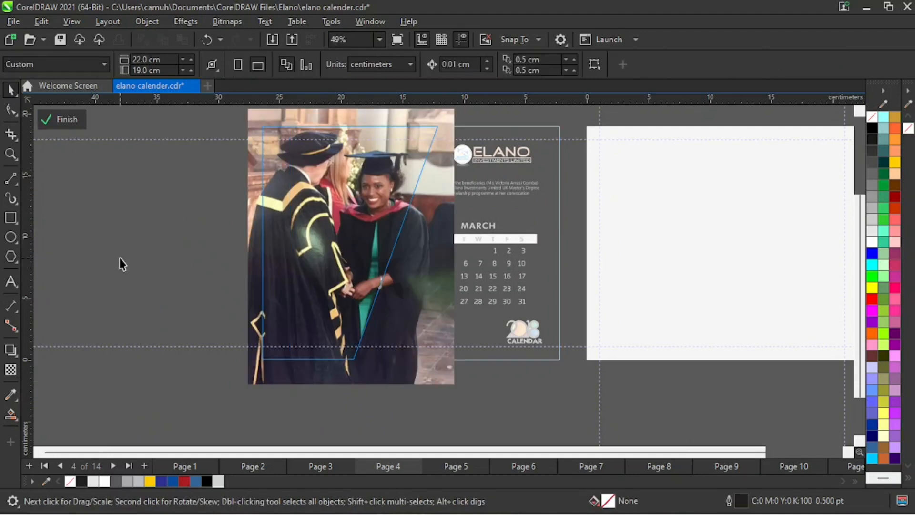
click(137, 233)
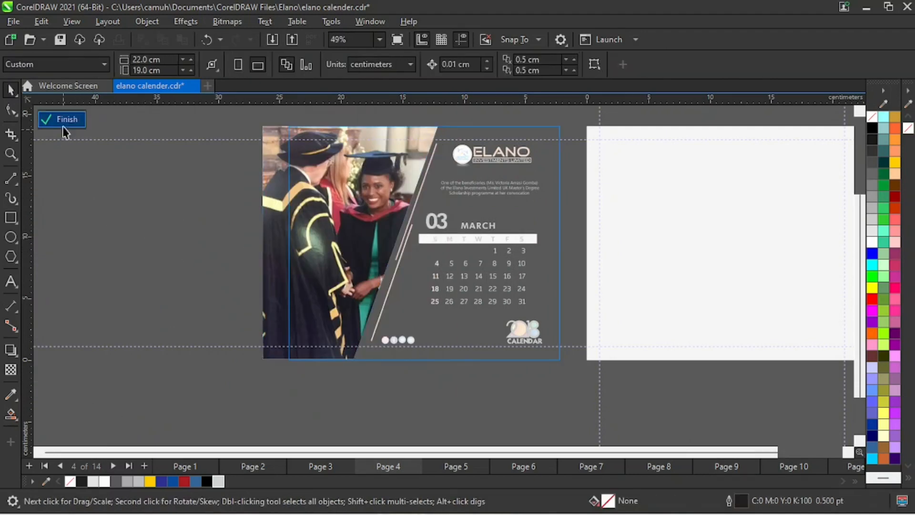
click(62, 125)
key(z)
right_click(557, 297)
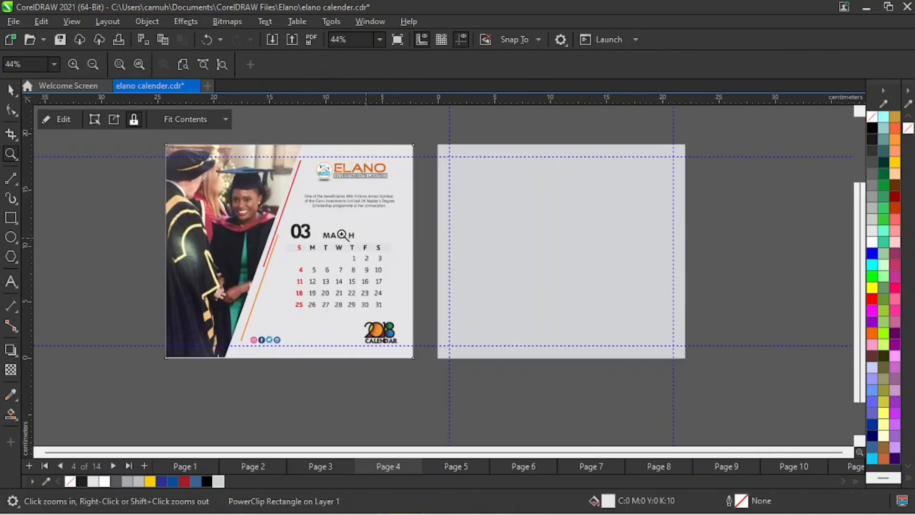
drag(141, 132, 644, 366)
key(space)
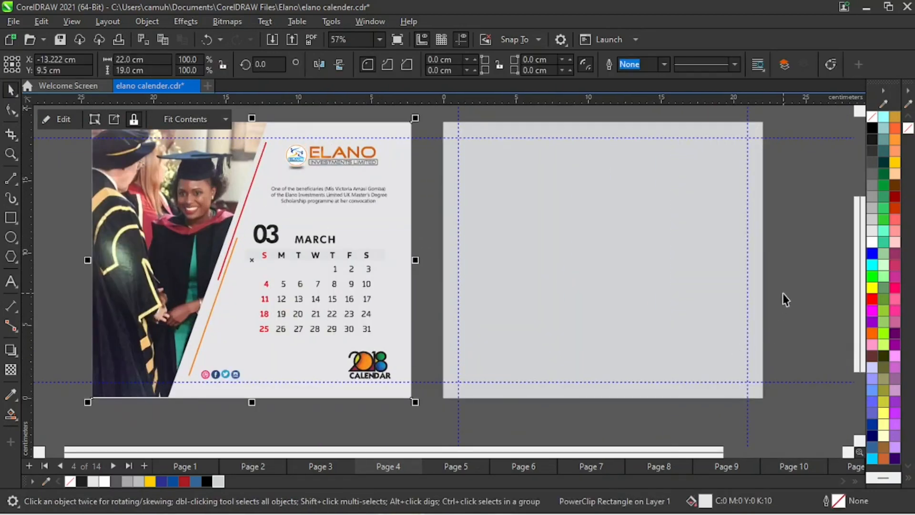
Match the new page rectangle's fill to the light grey background of the reference March design by sampling its colour.
click(785, 293)
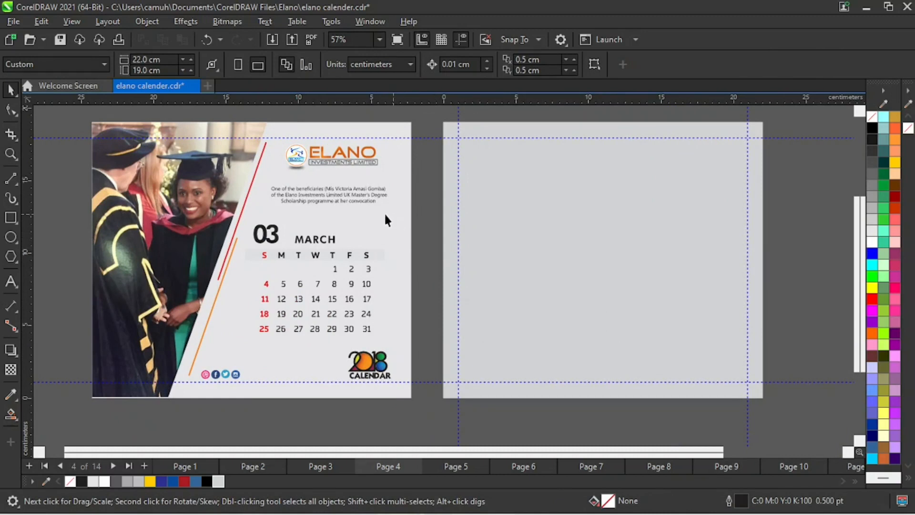
click(10, 400)
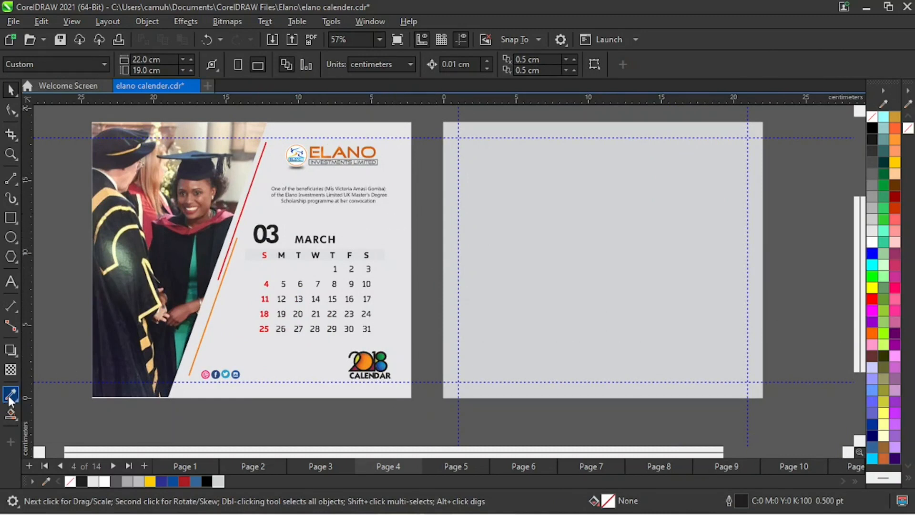
click(396, 218)
click(595, 238)
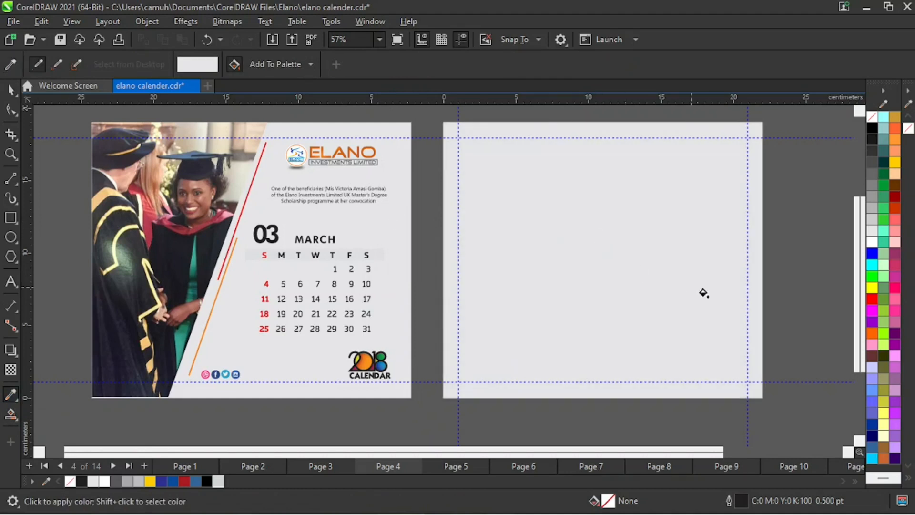
click(11, 89)
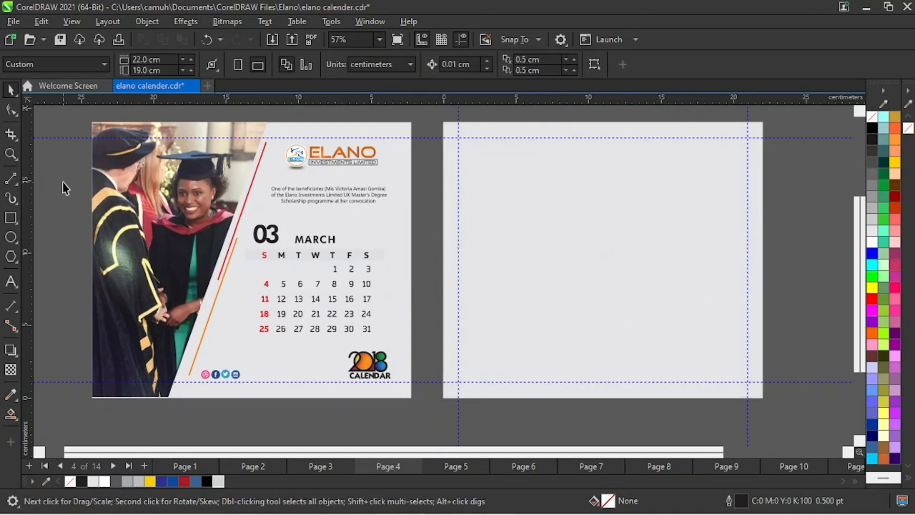
Make a narrower copy of the page rectangle, about 11.5 cm wide and aligned to the page's left edge, keeping the original.
click(708, 242)
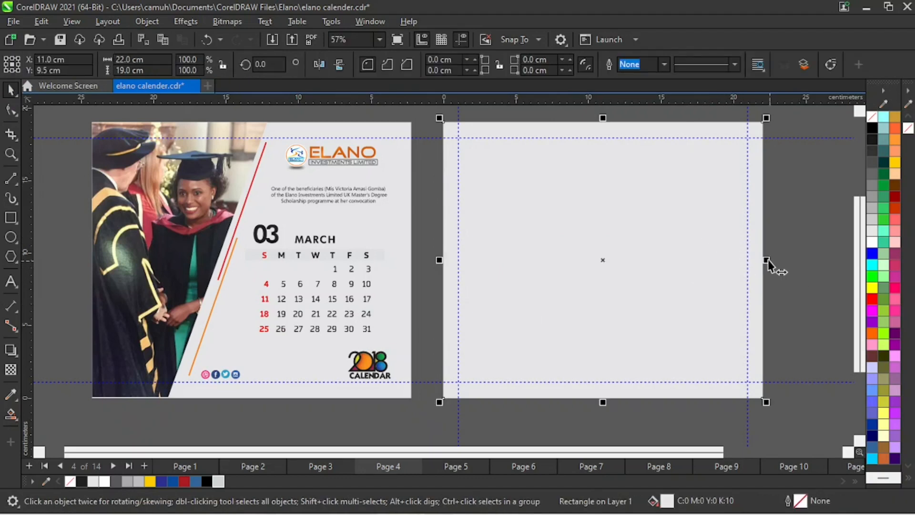
drag(765, 261, 765, 261)
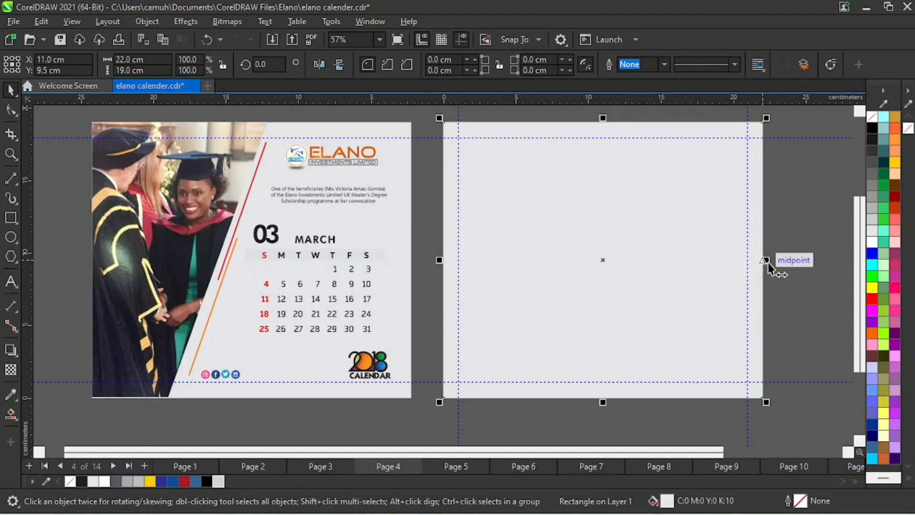
drag(768, 261, 616, 266)
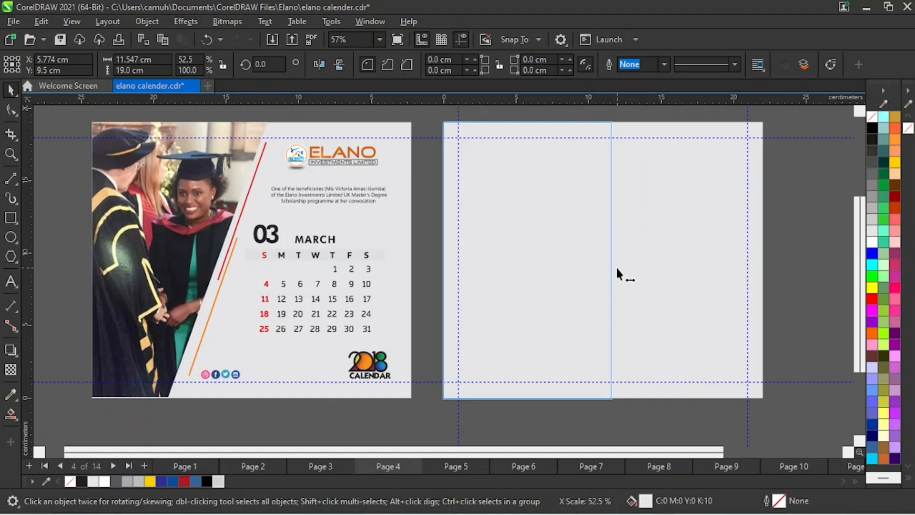
drag(616, 265, 615, 264)
click(565, 271)
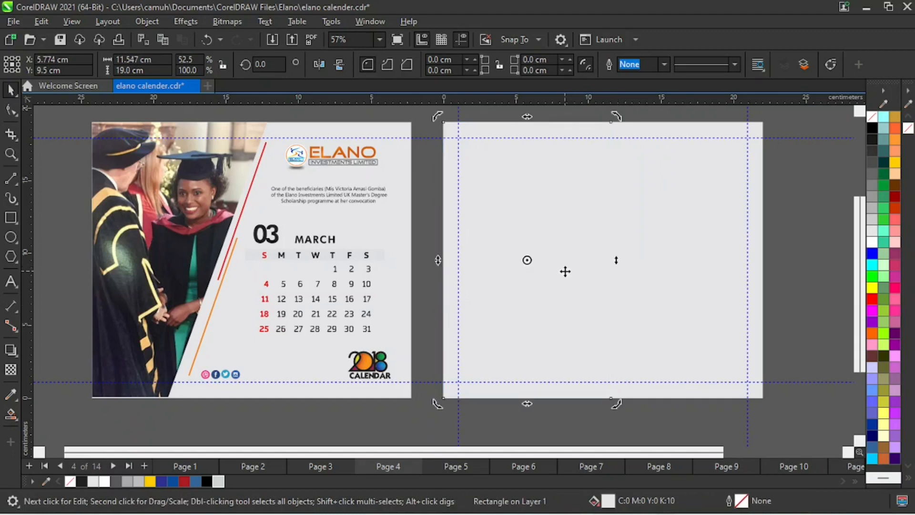
Fill the narrow rectangle with blue #336699 and undo a trial move of it.
click(194, 481)
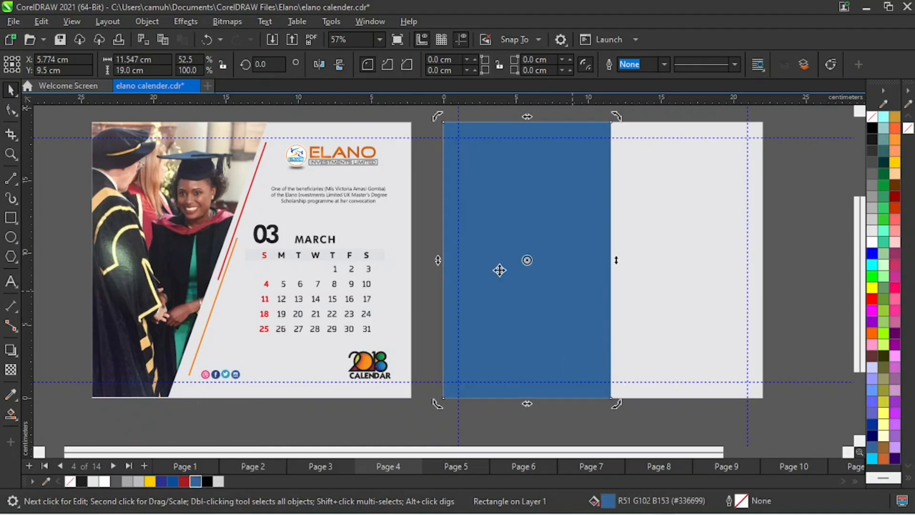
click(830, 327)
drag(568, 283, 495, 297)
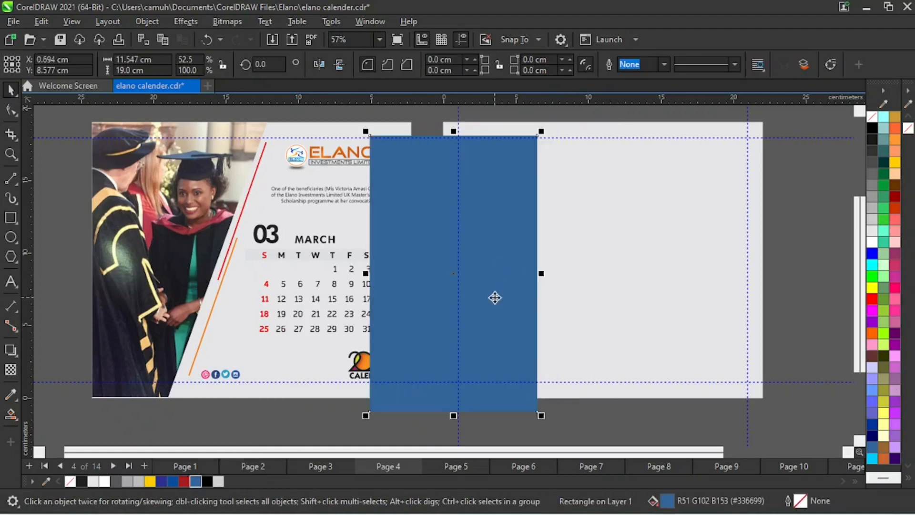
key(ctrl+z)
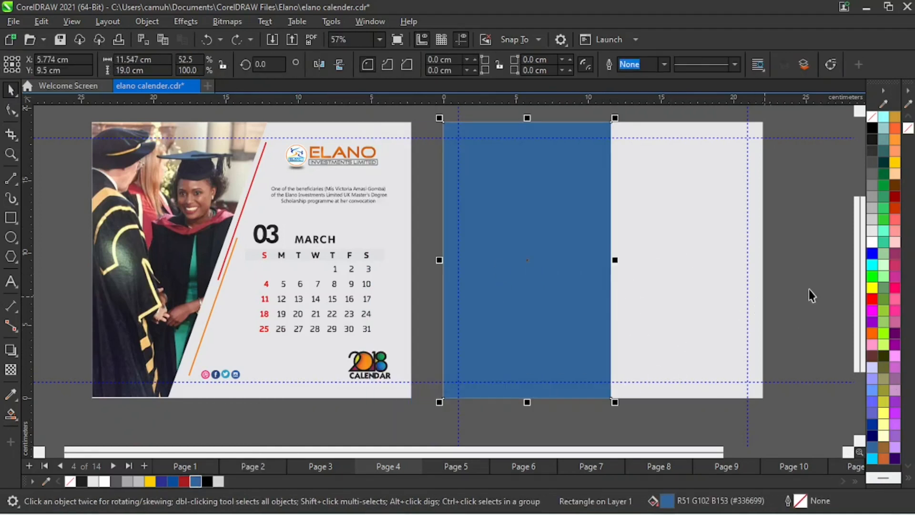
click(812, 276)
Convert the blue rectangle to curves.
click(574, 256)
click(147, 21)
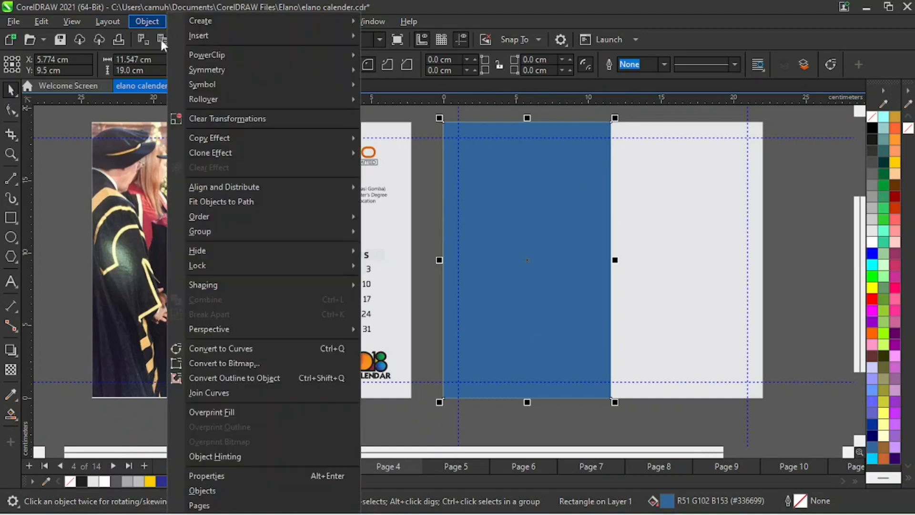
click(251, 353)
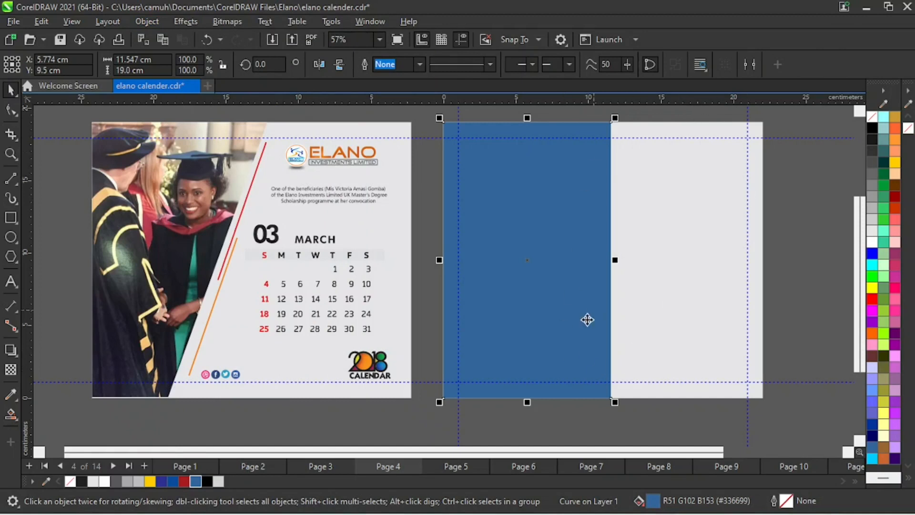
click(615, 441)
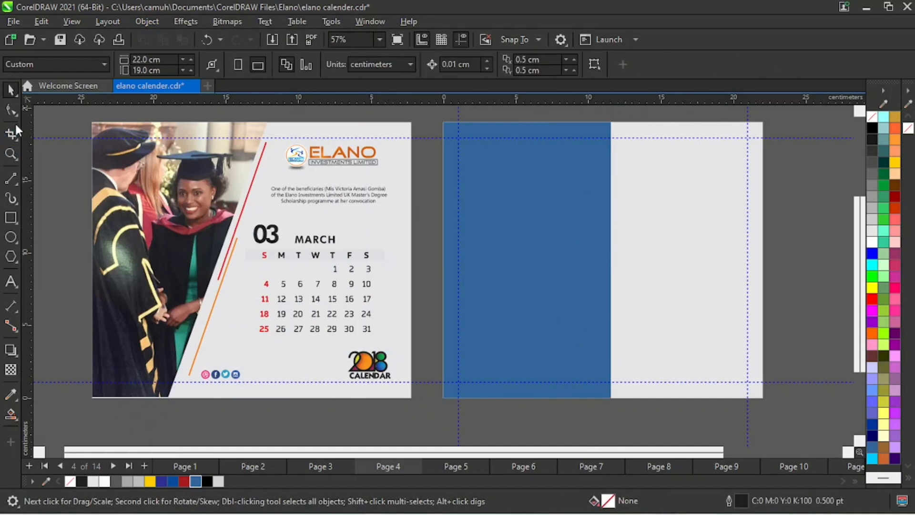
Slant the blue shape's right side by moving its bottom-right node inward to about the middle of its bottom edge.
click(11, 109)
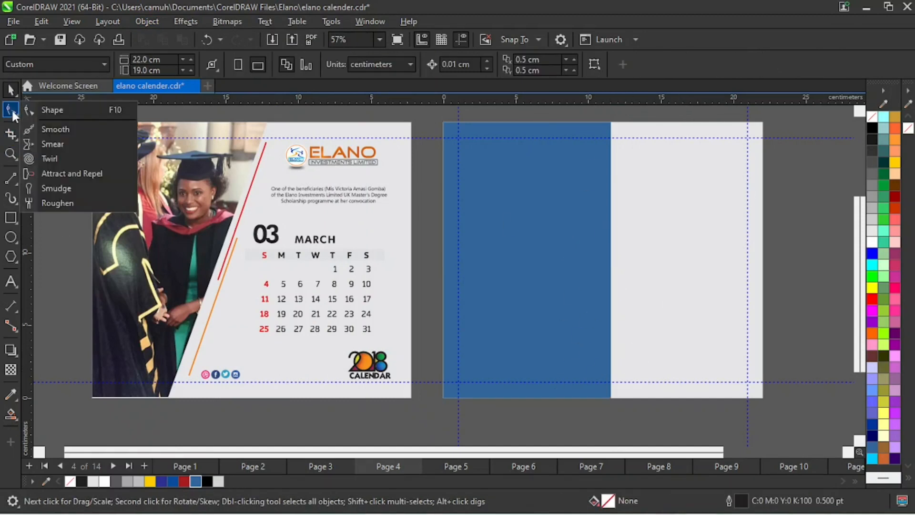
click(69, 111)
click(568, 264)
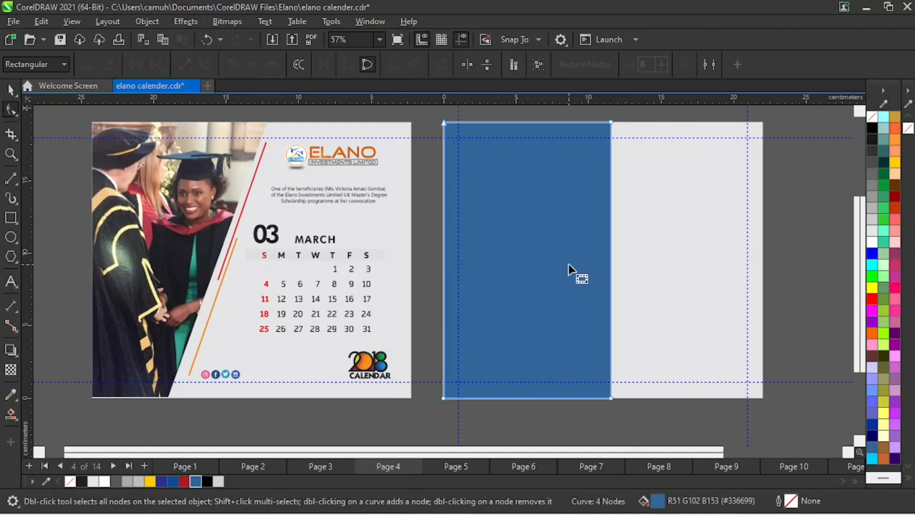
drag(609, 398, 526, 399)
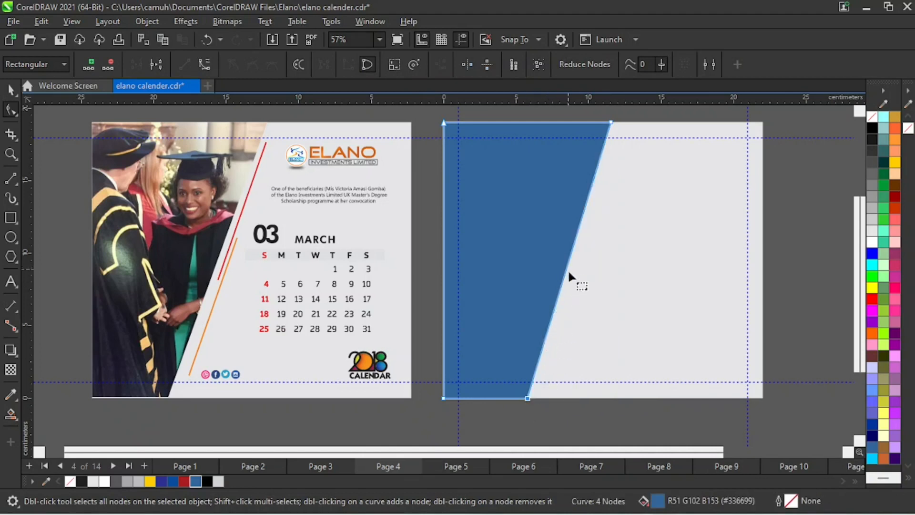
click(11, 89)
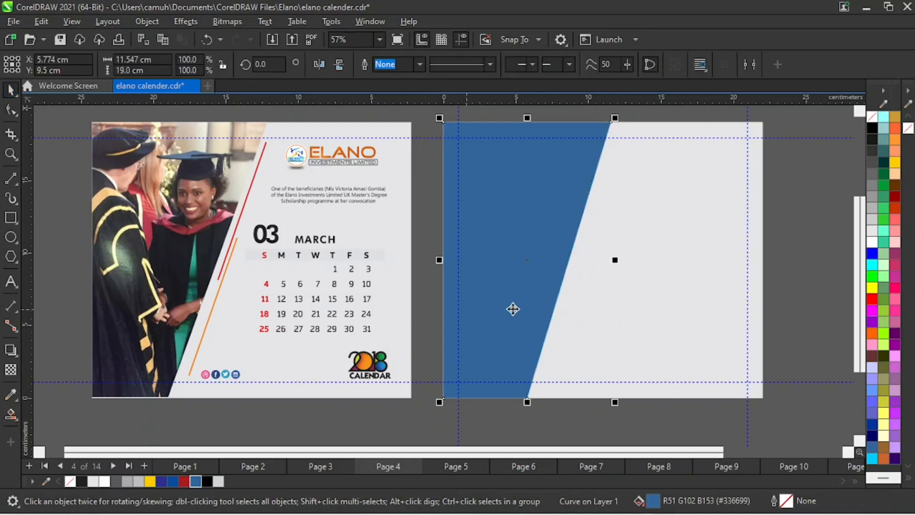
click(808, 211)
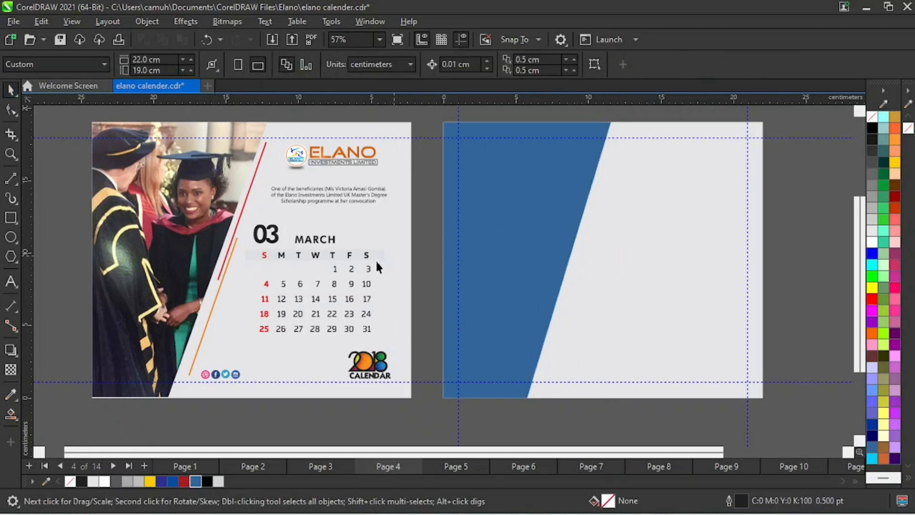
Draw a two-point line about 11.3 cm high along the blue shape's slanted edge, discarding a first attempt, and shift it slightly right.
click(264, 144)
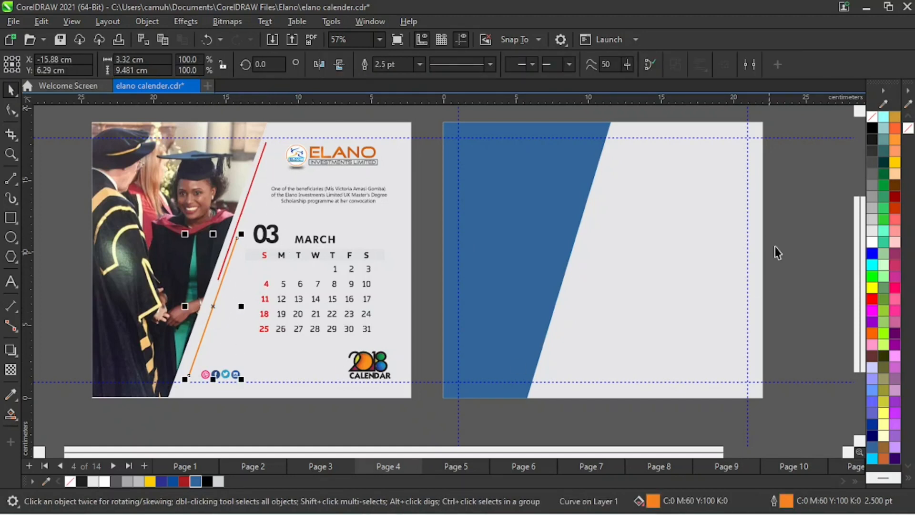
click(738, 265)
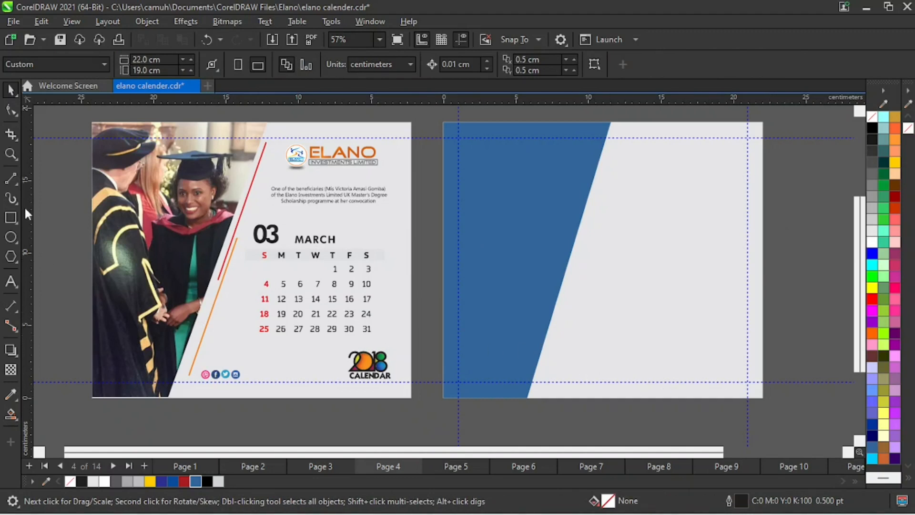
click(10, 177)
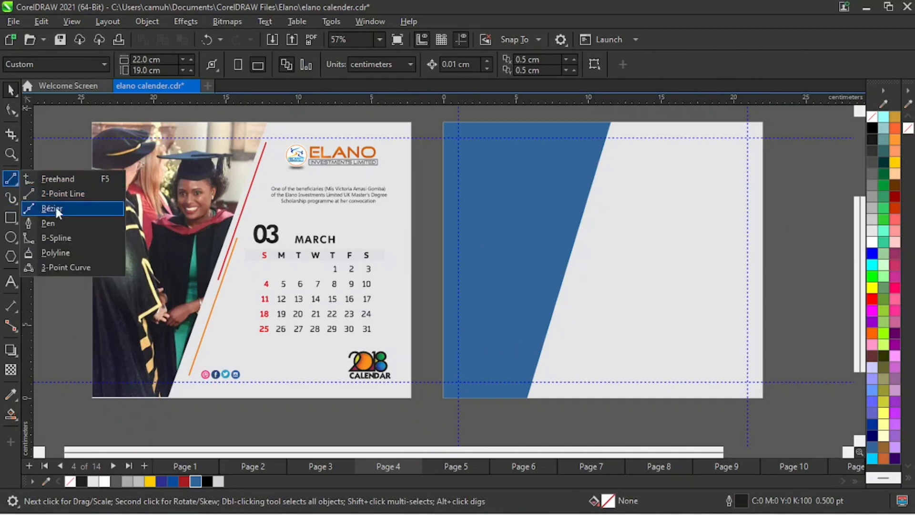
click(64, 193)
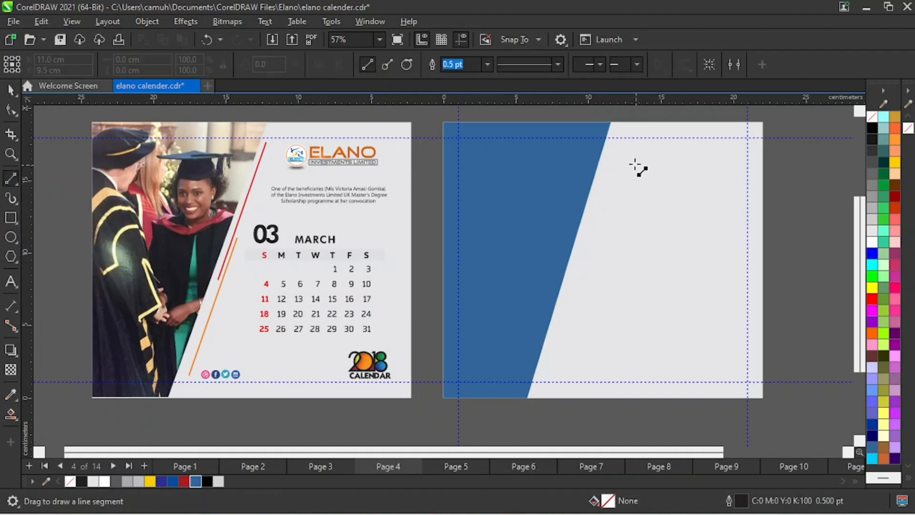
drag(617, 145, 564, 357)
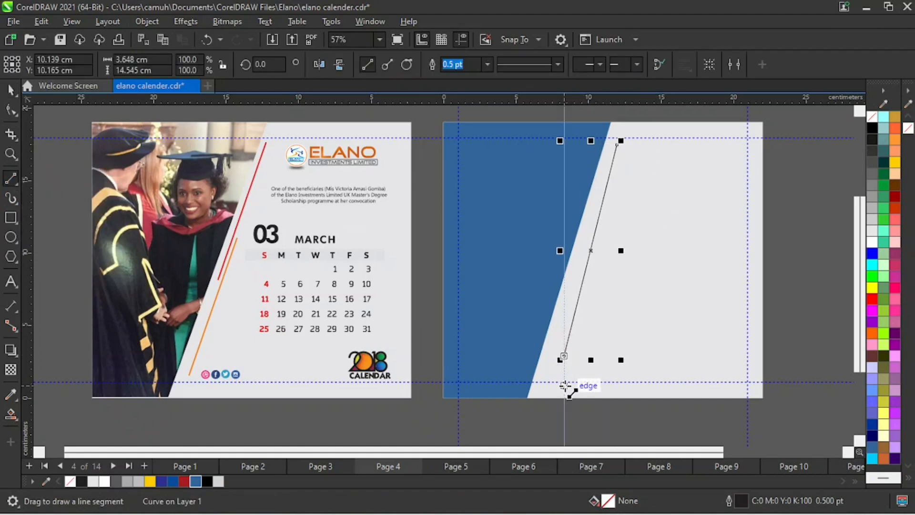
key(Delete)
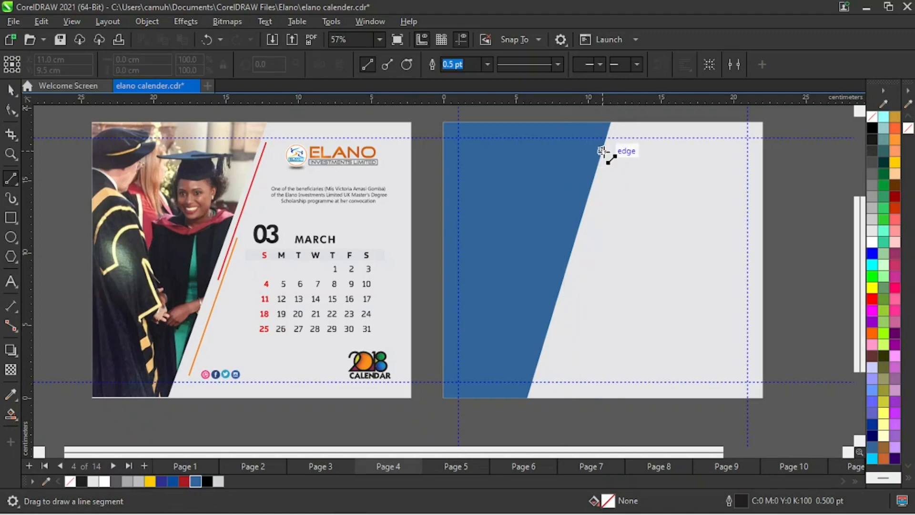
drag(603, 152, 552, 313)
click(11, 91)
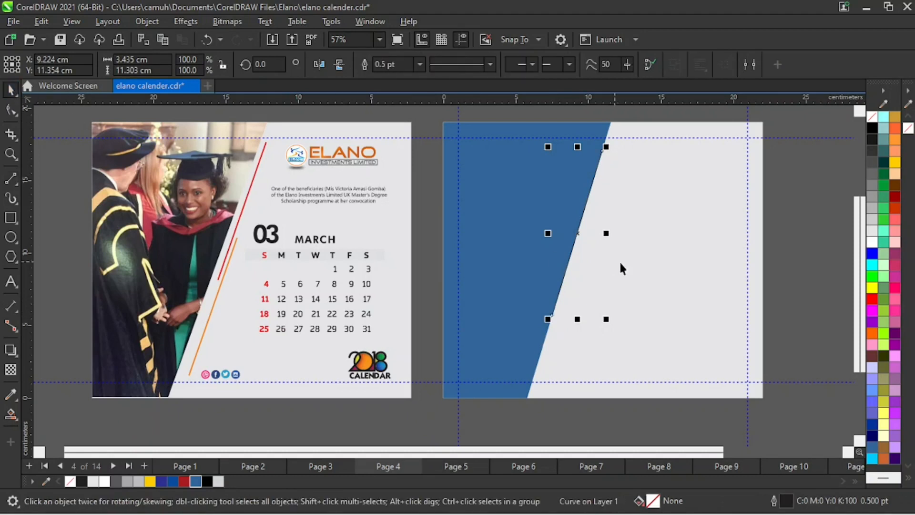
drag(578, 232, 591, 231)
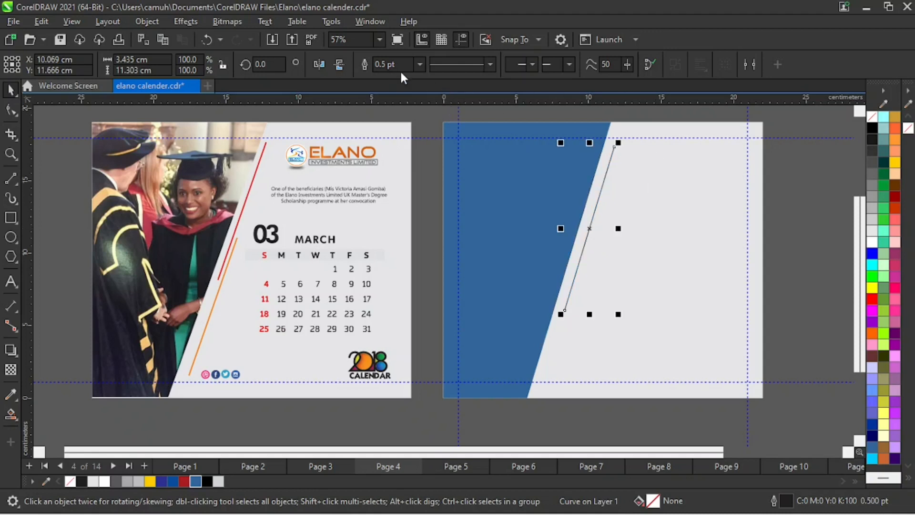
Thicken the slanted line's outline to 3.0 pt after trying 1.5 pt.
click(419, 64)
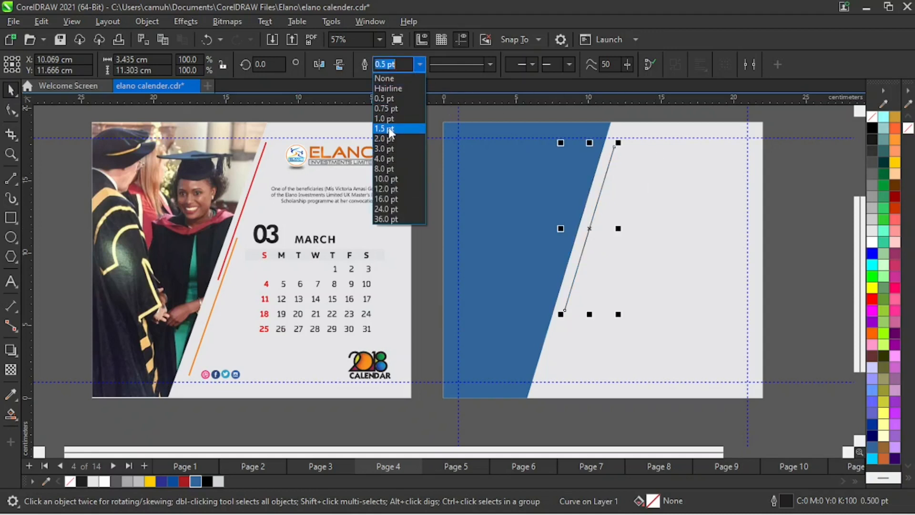
click(390, 129)
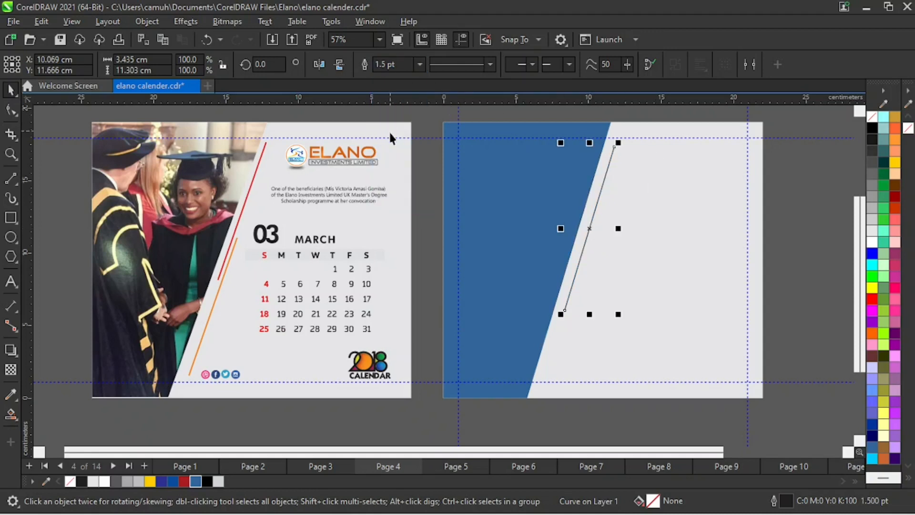
click(419, 65)
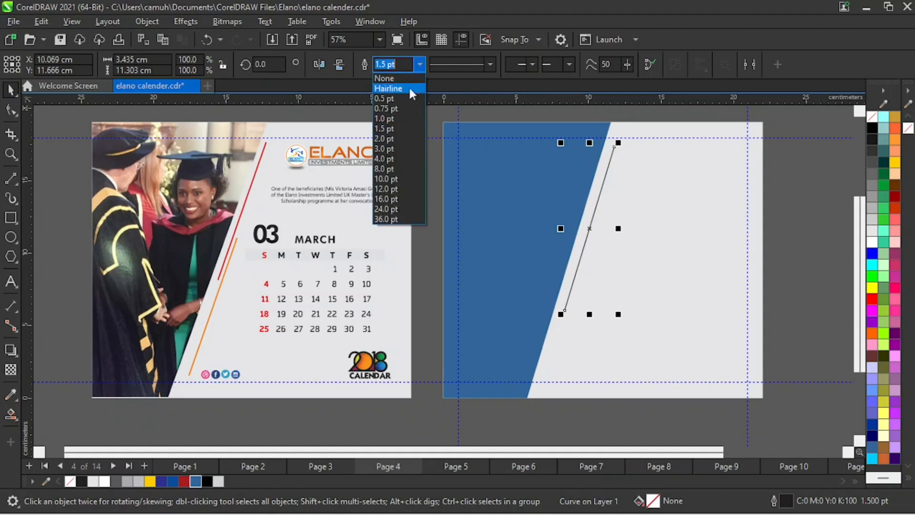
click(391, 150)
click(809, 224)
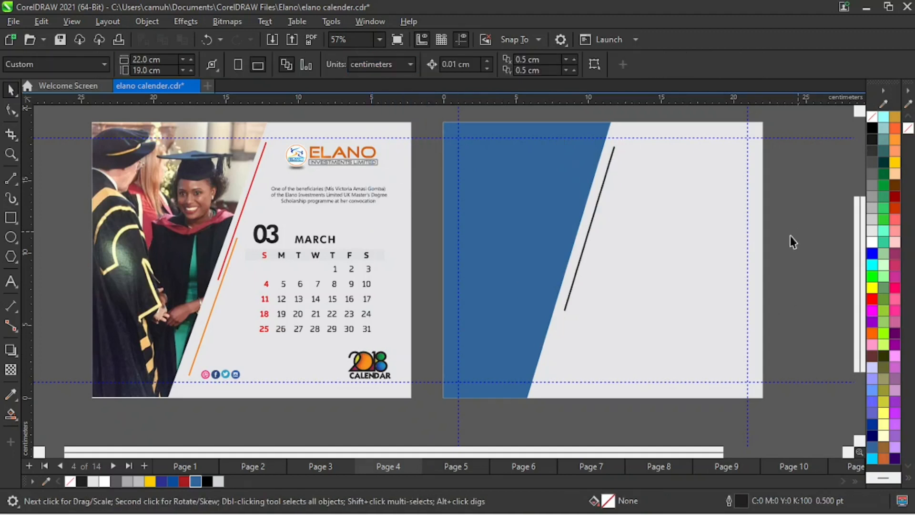
Try scaling the slanted line down proportionally from its upper end and undo the scaling.
click(594, 218)
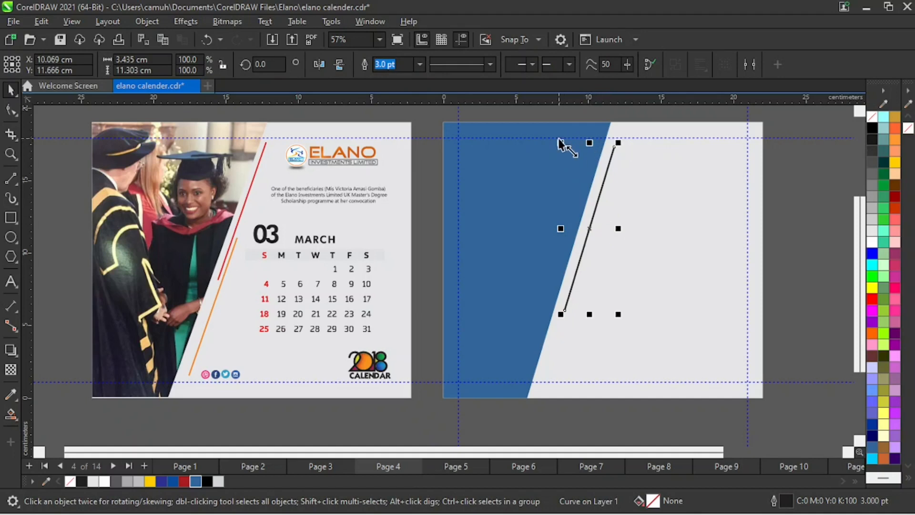
drag(561, 143, 569, 171)
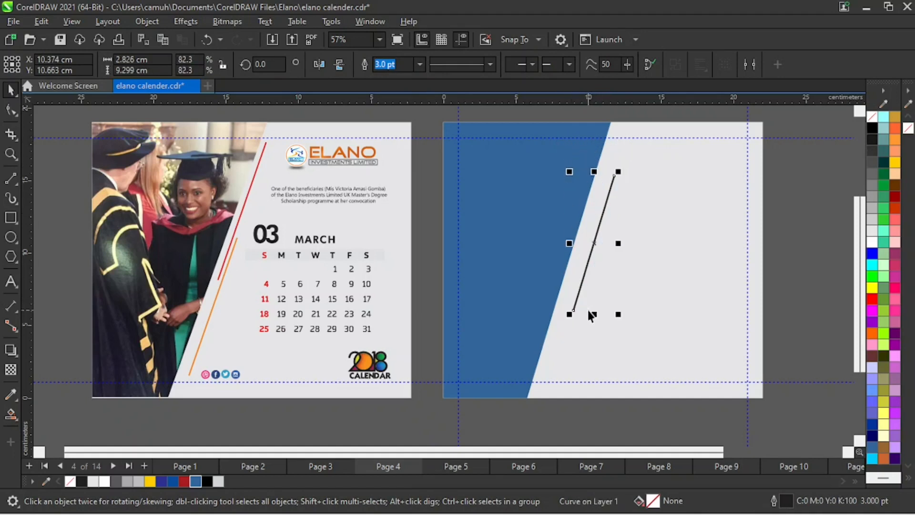
key(ctrl+z)
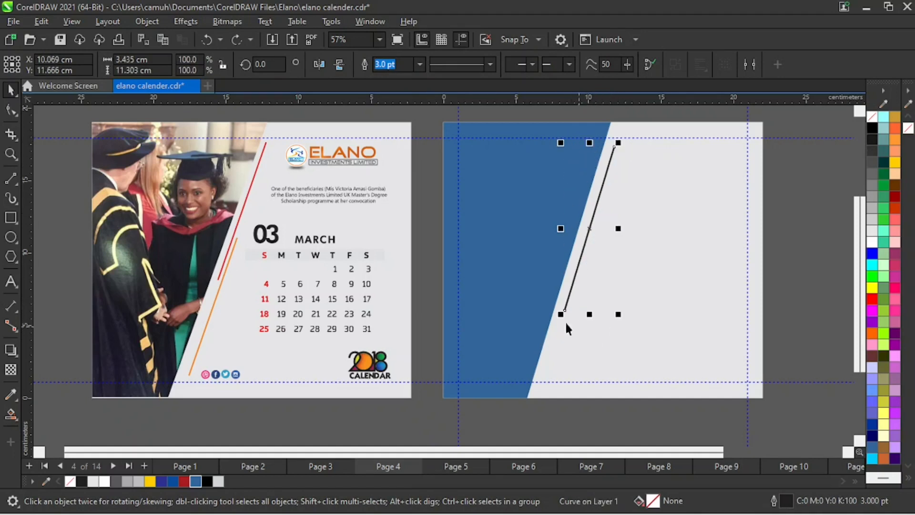
Shorten the slanted line to about 9.1 cm high by moving its lower end node up along the slope.
click(11, 110)
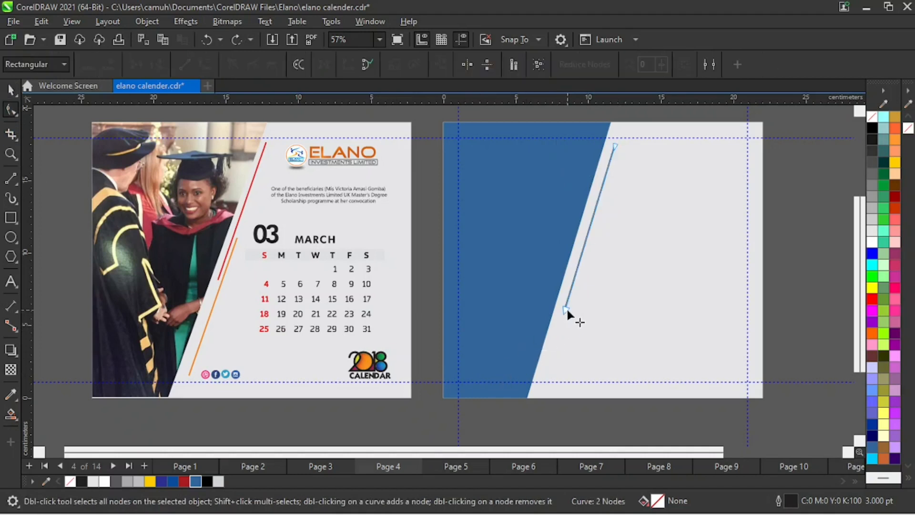
drag(566, 309, 574, 278)
click(11, 89)
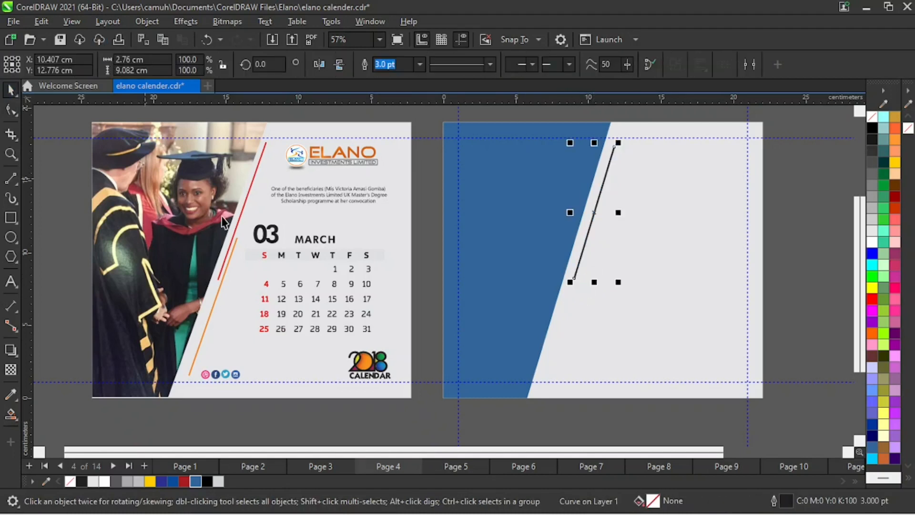
click(776, 184)
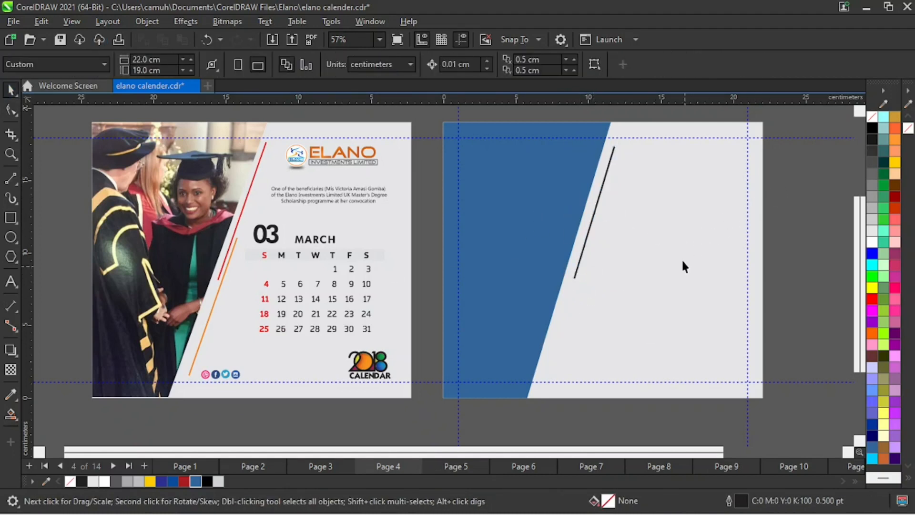
Give the slanted line round line caps in its outline settings.
key(z)
drag(582, 124, 654, 189)
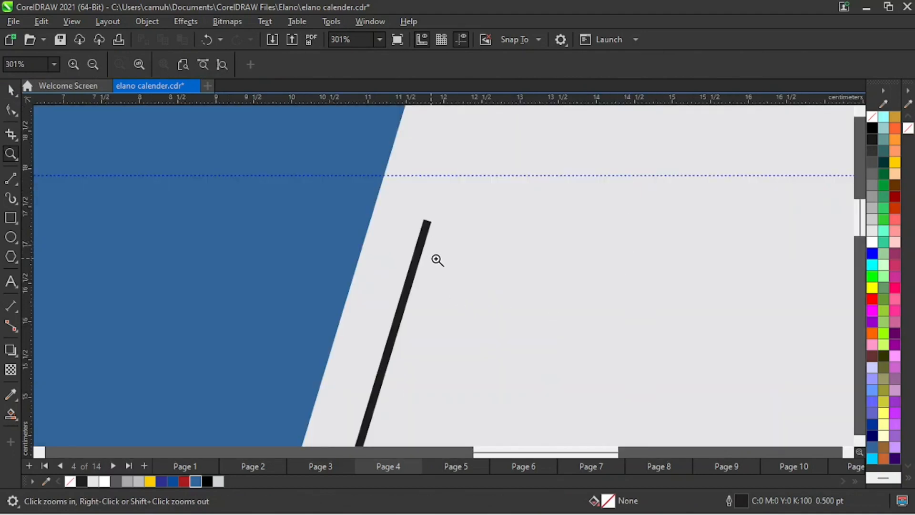
key(space)
key(space)
drag(387, 193, 474, 245)
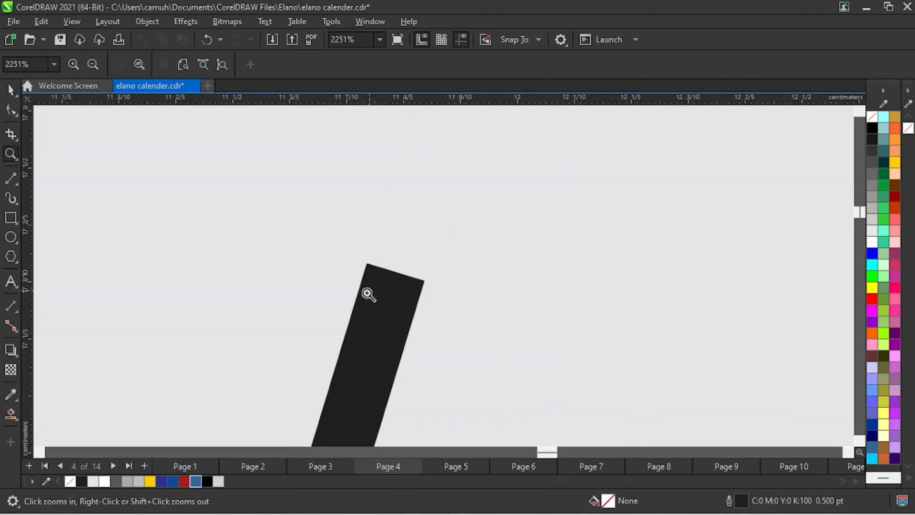
right_click(424, 311)
key(space)
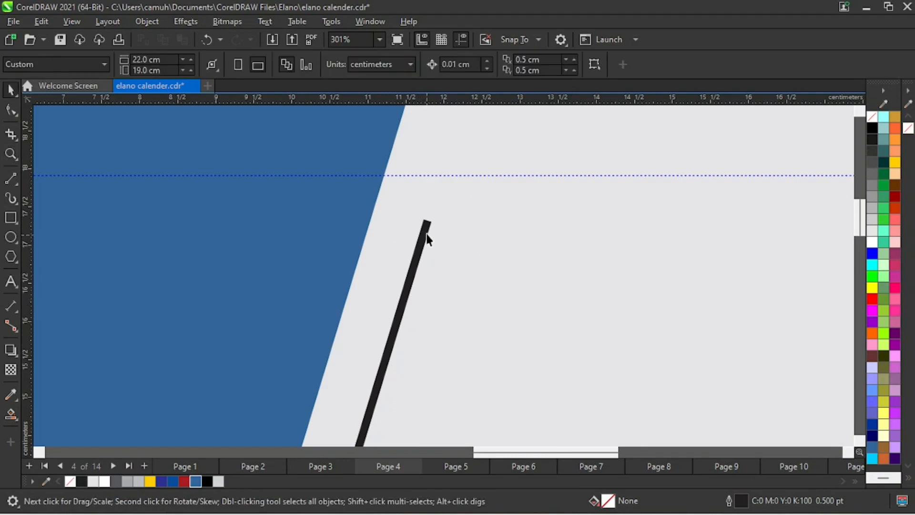
click(426, 234)
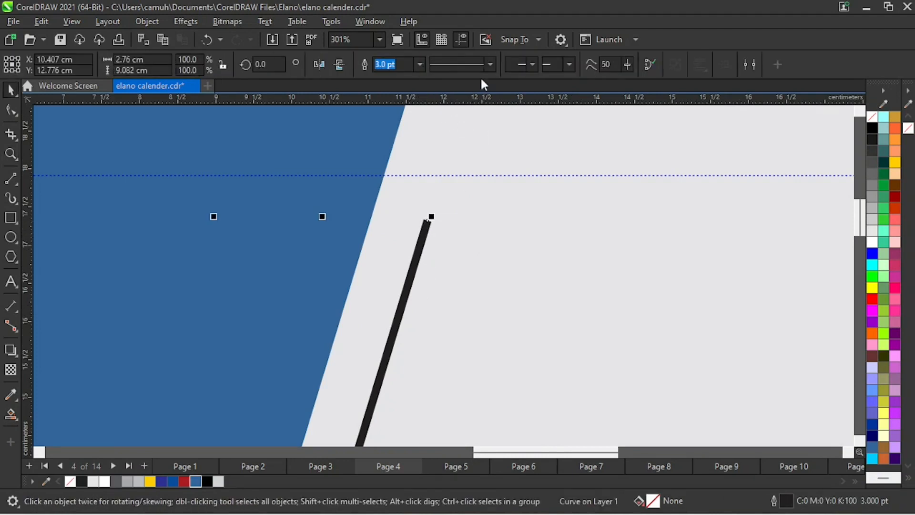
click(533, 64)
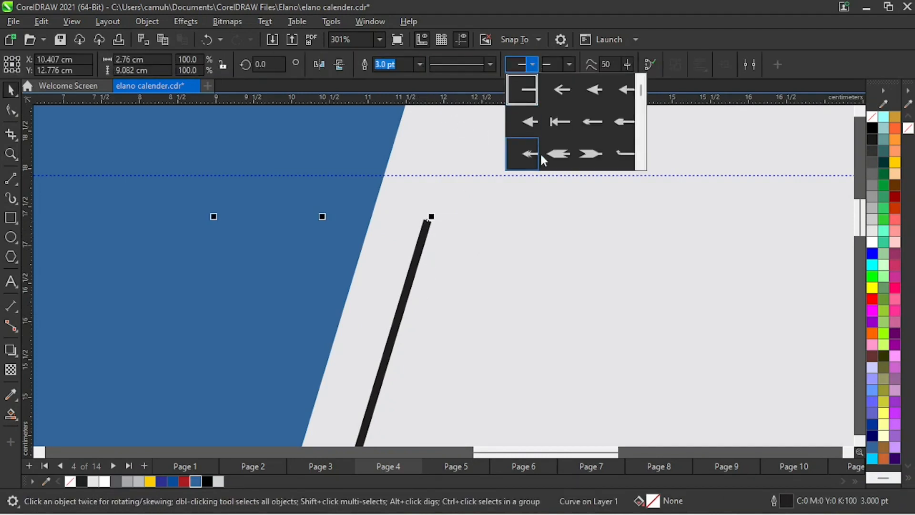
click(534, 65)
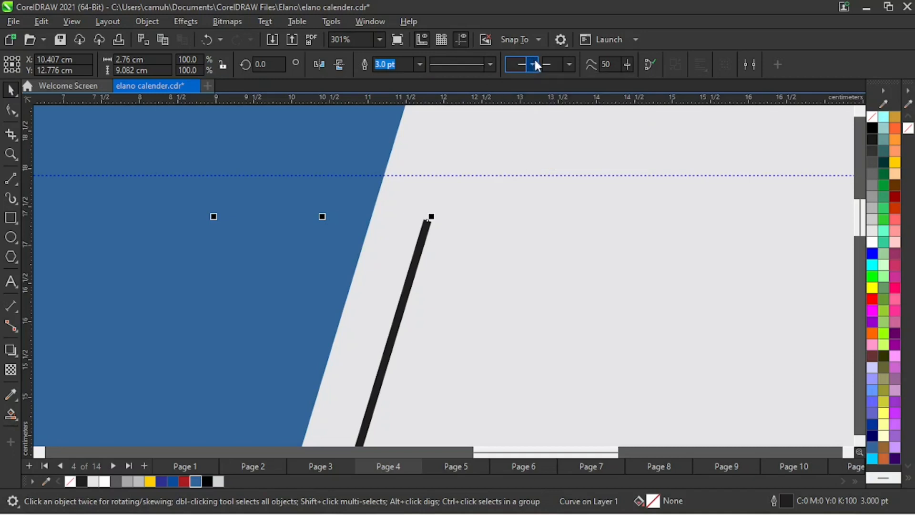
double_click(786, 503)
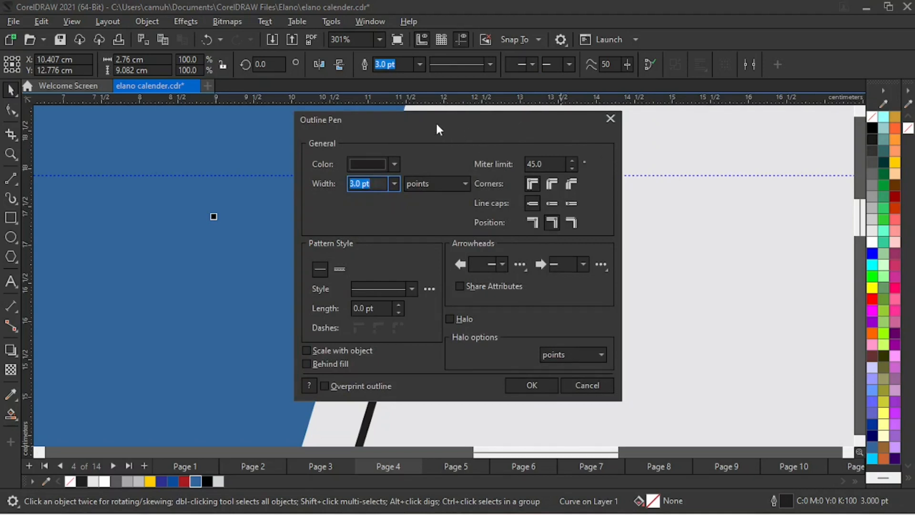
drag(437, 119, 613, 123)
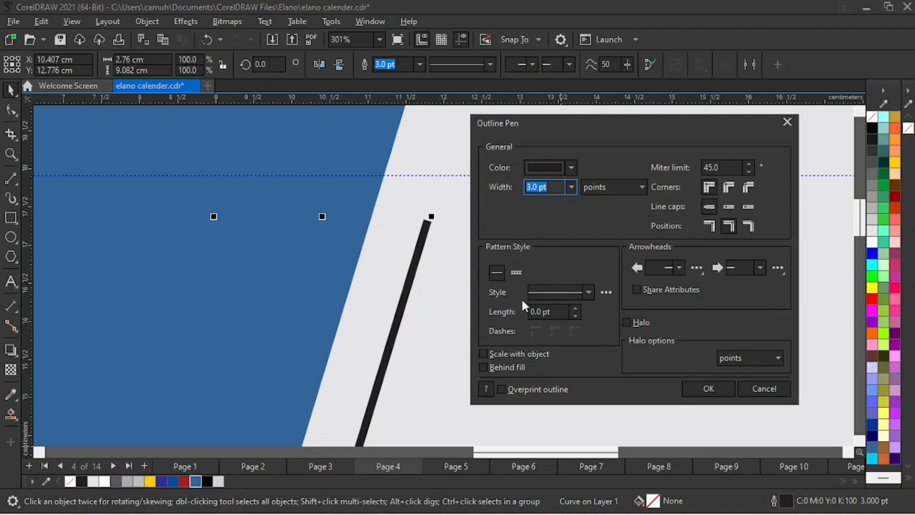
click(733, 207)
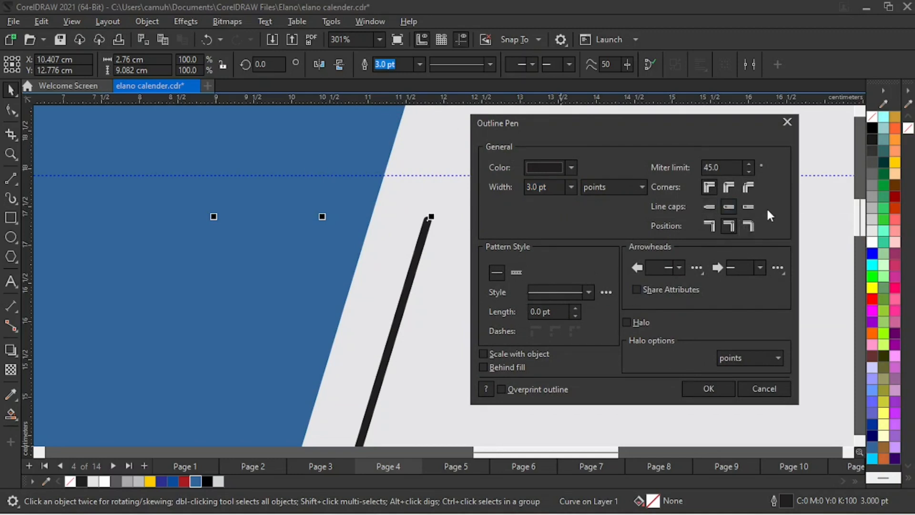
click(787, 123)
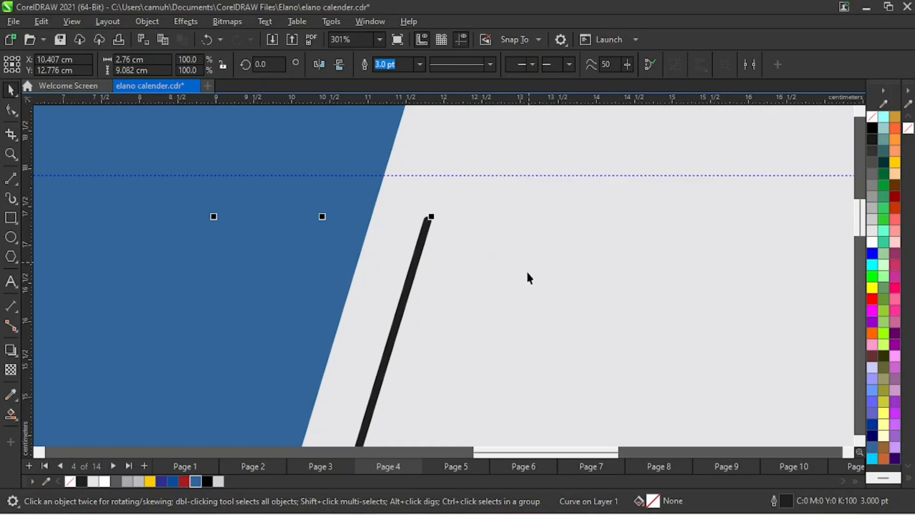
Examine both ends of the slanted line up close to check the shape of its caps.
key(z)
drag(413, 204, 459, 241)
scroll(341, 279, down, 10)
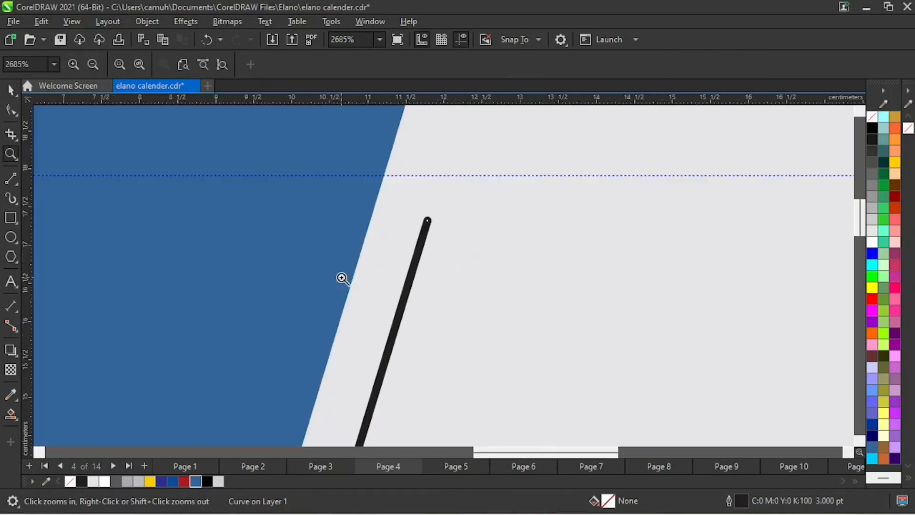
key(space)
click(766, 262)
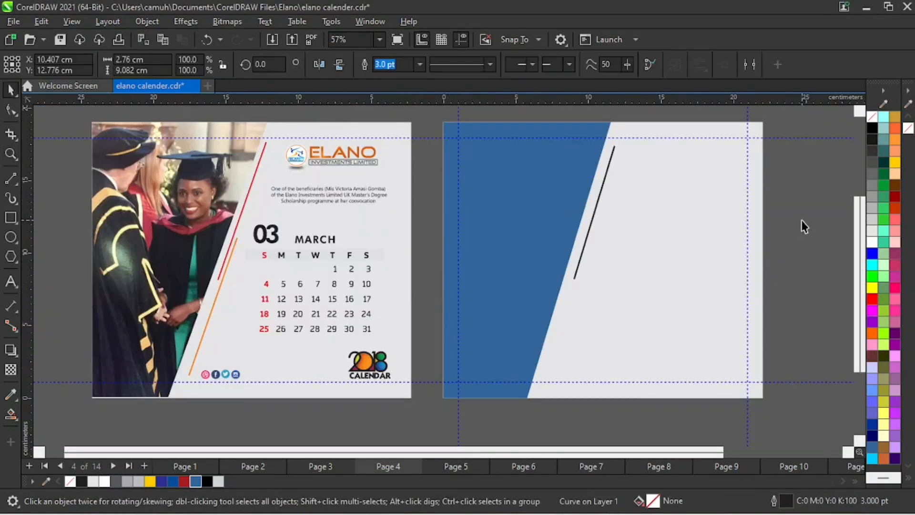
key(z)
drag(562, 265, 608, 307)
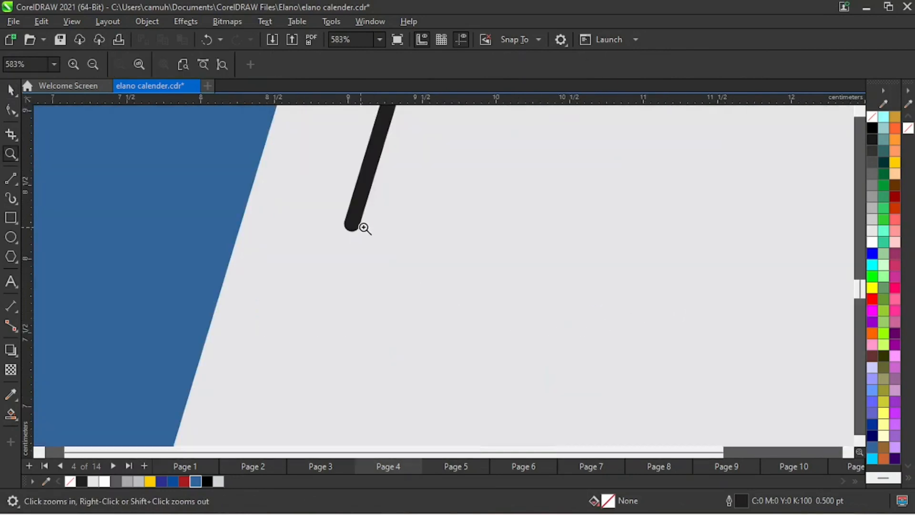
scroll(363, 226, down, 10)
key(space)
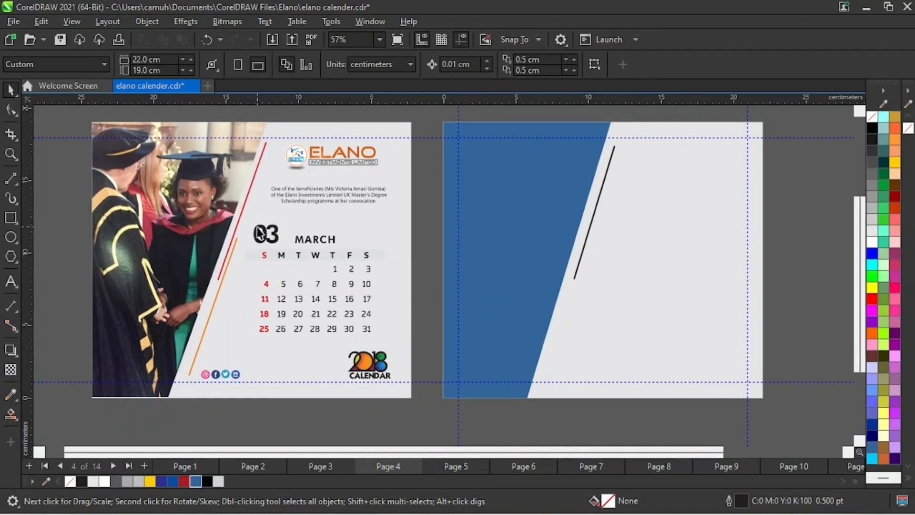
Sample the red of the reference calendar's slanted accent line and add it to the document palette.
scroll(260, 233, up, 5)
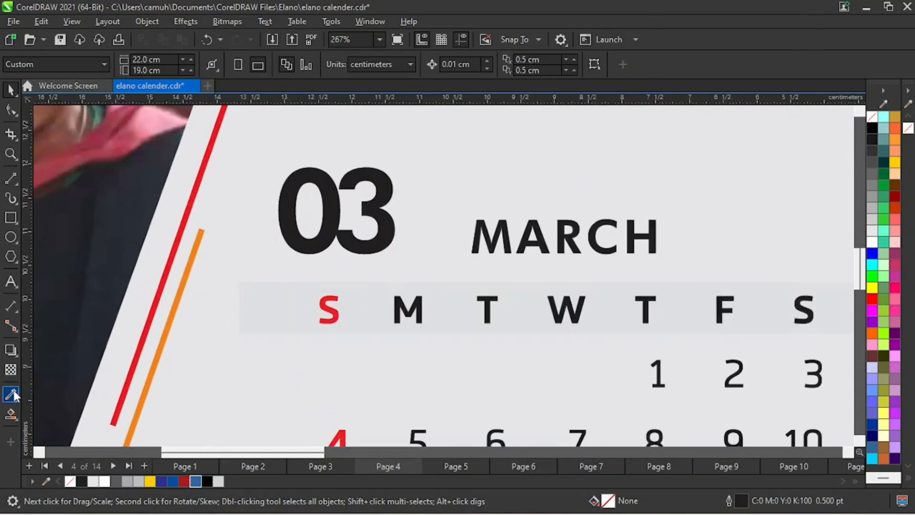
click(10, 394)
click(170, 269)
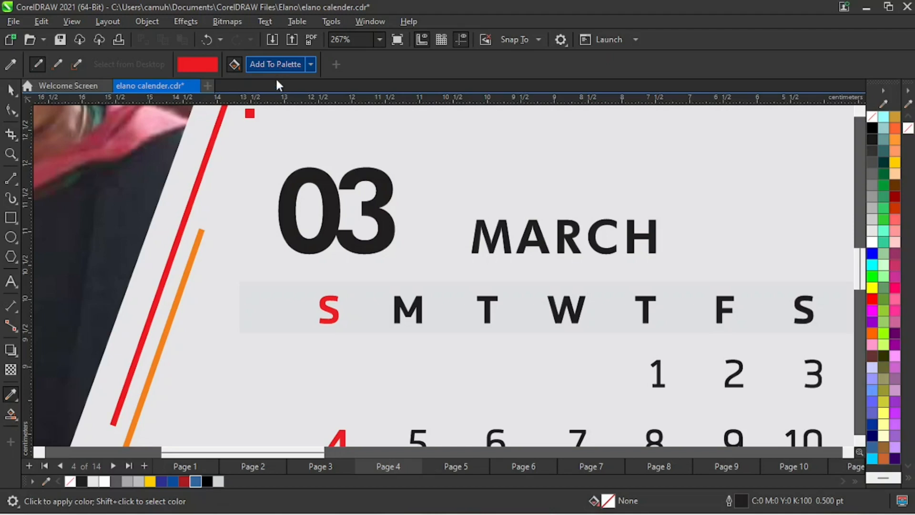
click(278, 64)
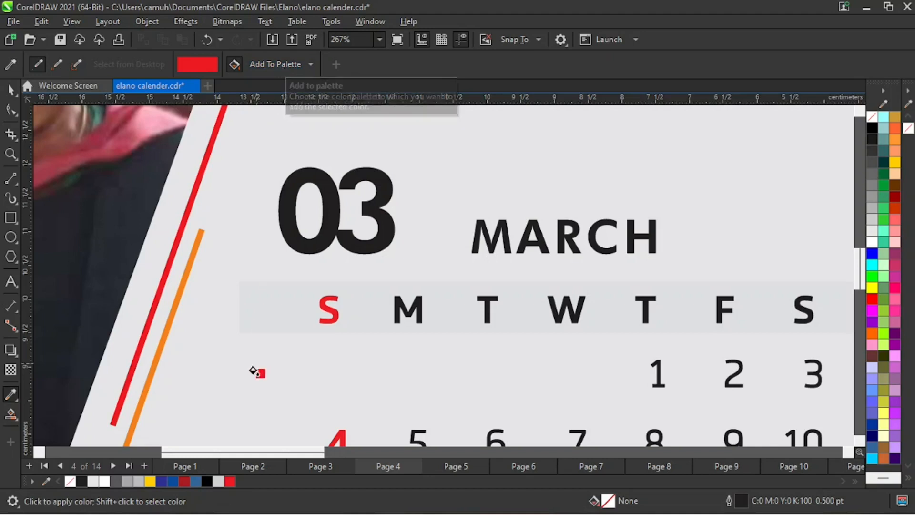
click(11, 90)
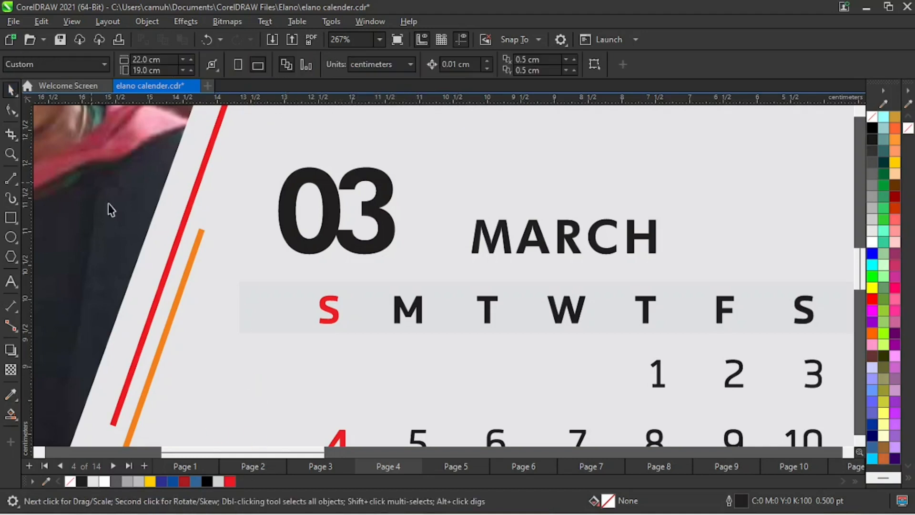
Sample the orange (C0 M60 Y100 K0) of the reference's second accent line and add it to the document palette.
click(12, 397)
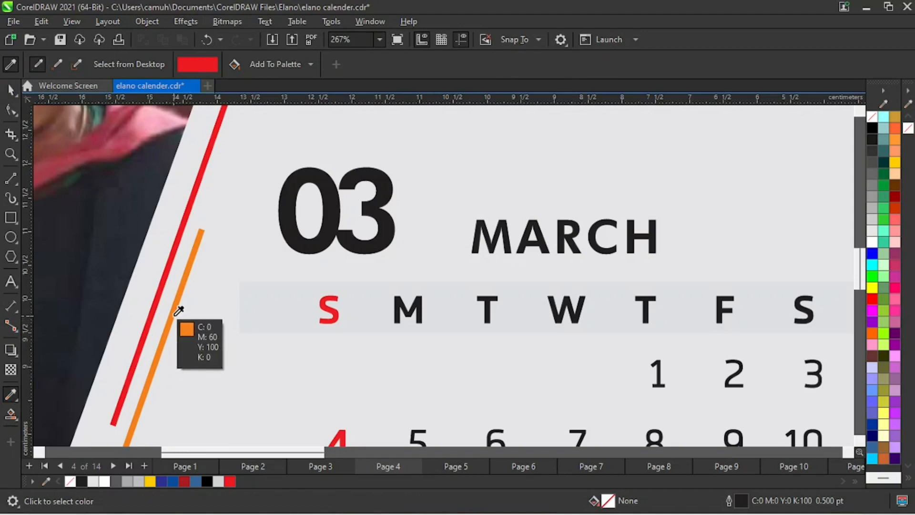
click(175, 314)
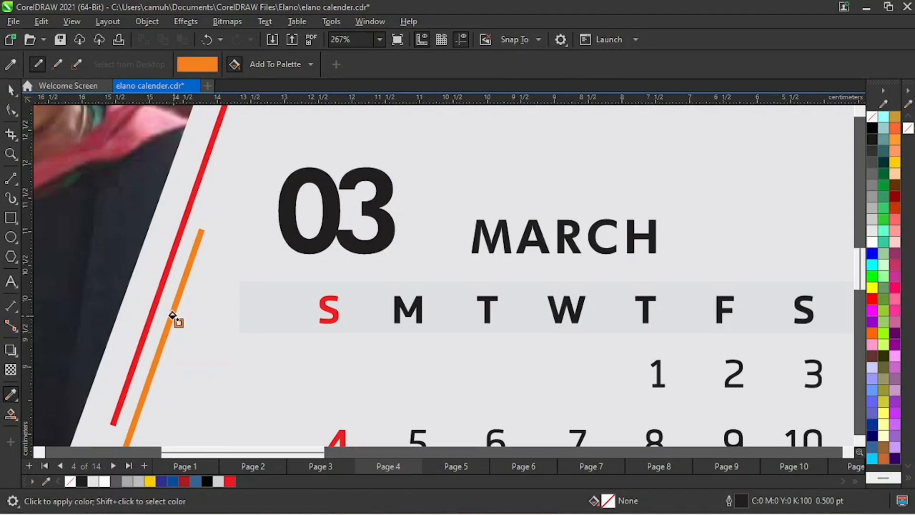
click(277, 64)
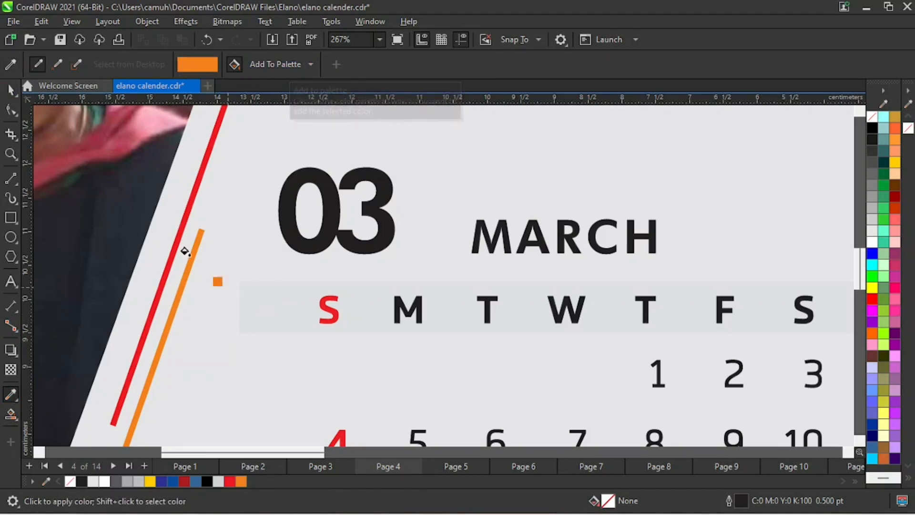
click(10, 90)
Set the slanted line's outline colour to the sampled red (C0 M100 Y100 K0).
key(z)
right_click(350, 212)
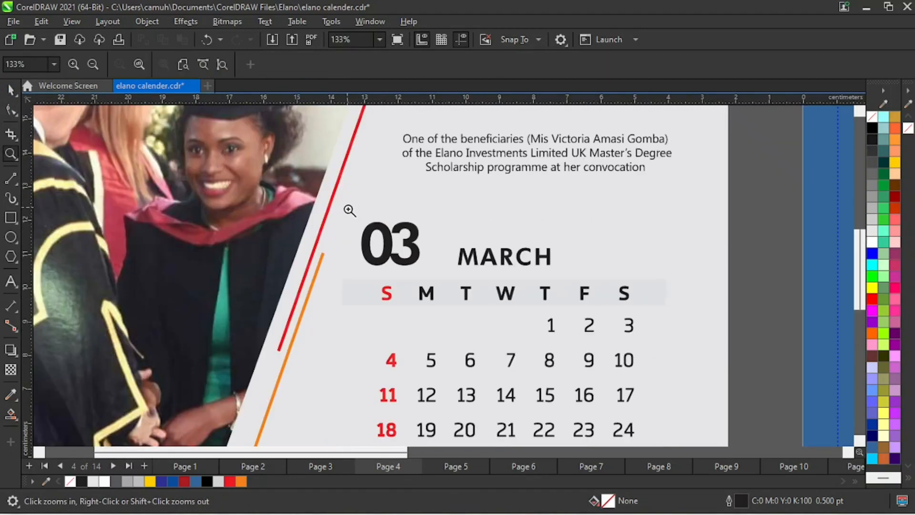
right_click(350, 212)
right_click(462, 306)
drag(300, 182, 761, 353)
key(space)
drag(773, 137, 512, 316)
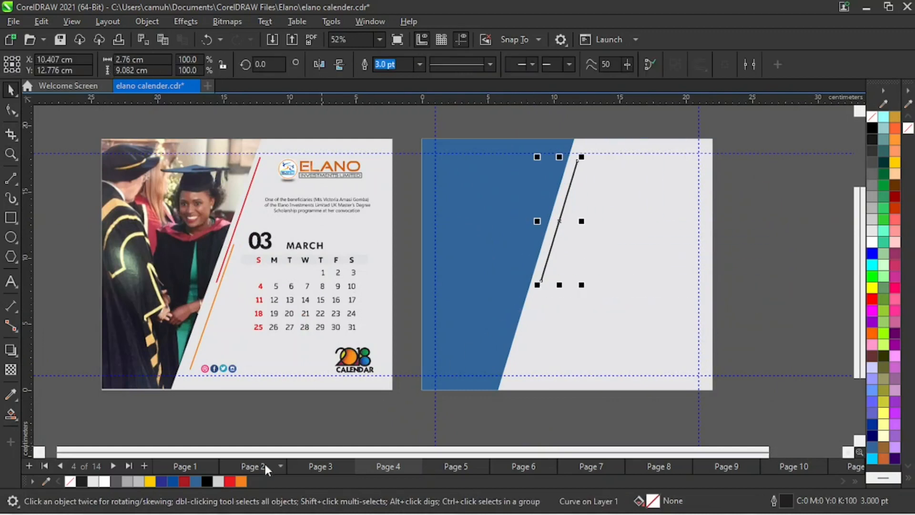
right_click(230, 479)
click(287, 300)
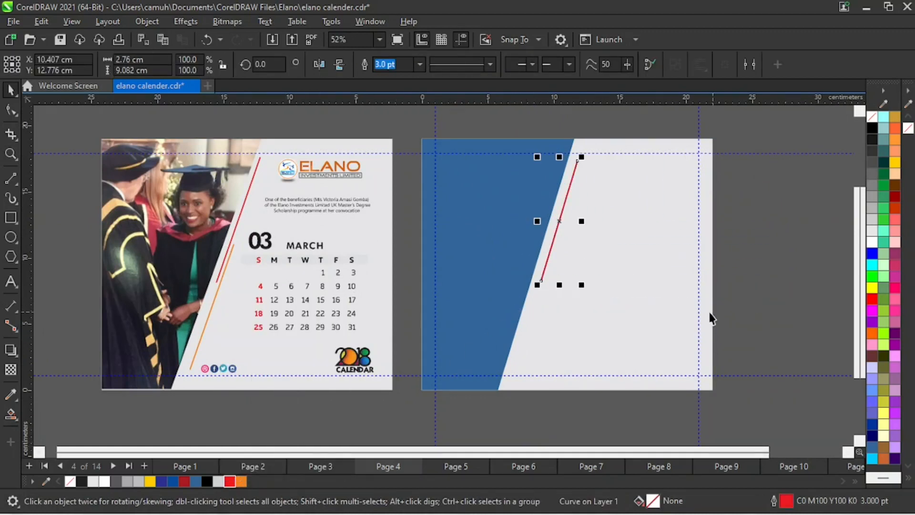
Set the red line's outline width to 4.0 pt.
click(420, 65)
click(387, 165)
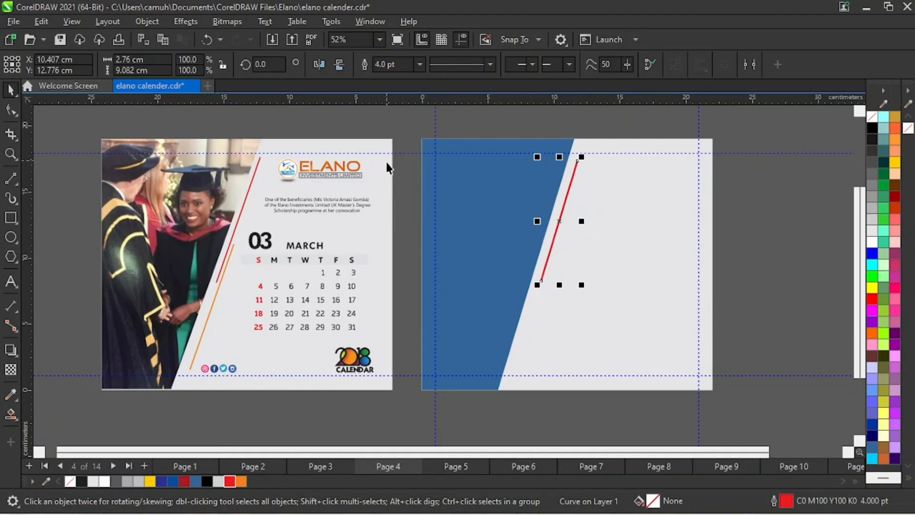
click(726, 276)
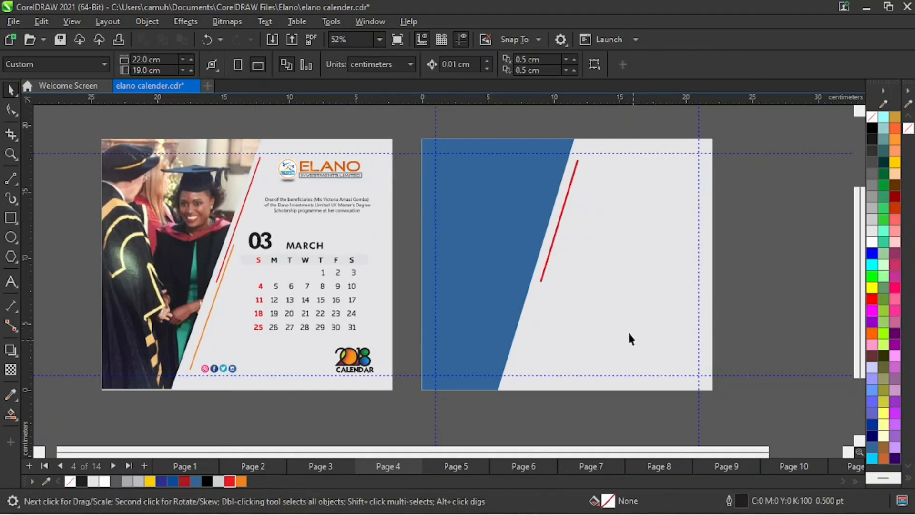
Move the red line slightly left so it sits closer to the blue shape's slanted edge.
key(F2)
drag(470, 139, 687, 350)
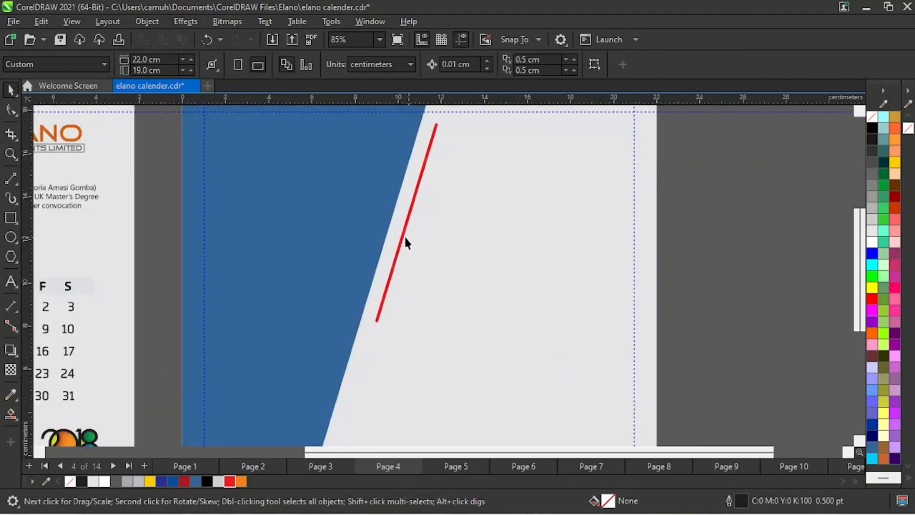
key(F2)
drag(331, 147, 466, 280)
click(483, 288)
key(F2)
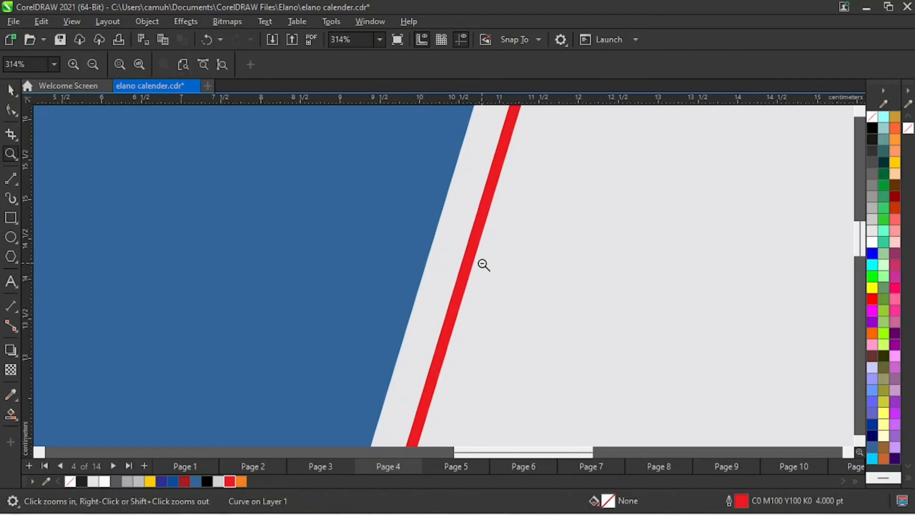
shift+click(477, 271)
shift+click(474, 276)
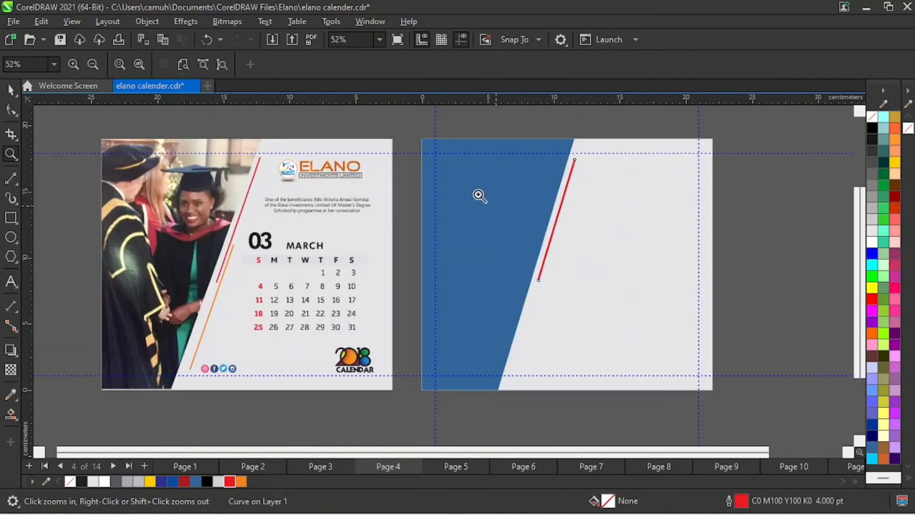
Duplicate the red line down along the blue shape's edge, overlapping its lower end on the outer side, and colour the copy's outline orange (C0 M60 Y100 K0).
drag(466, 168, 613, 374)
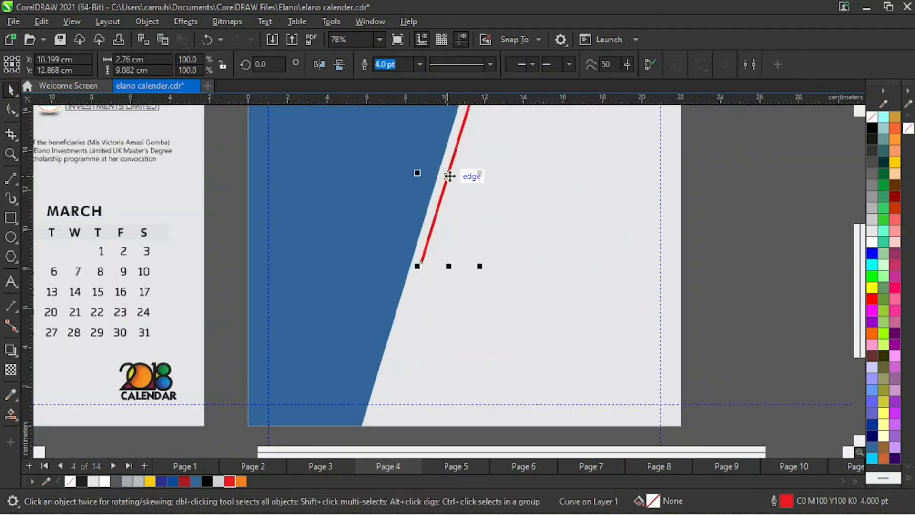
drag(449, 176, 418, 309)
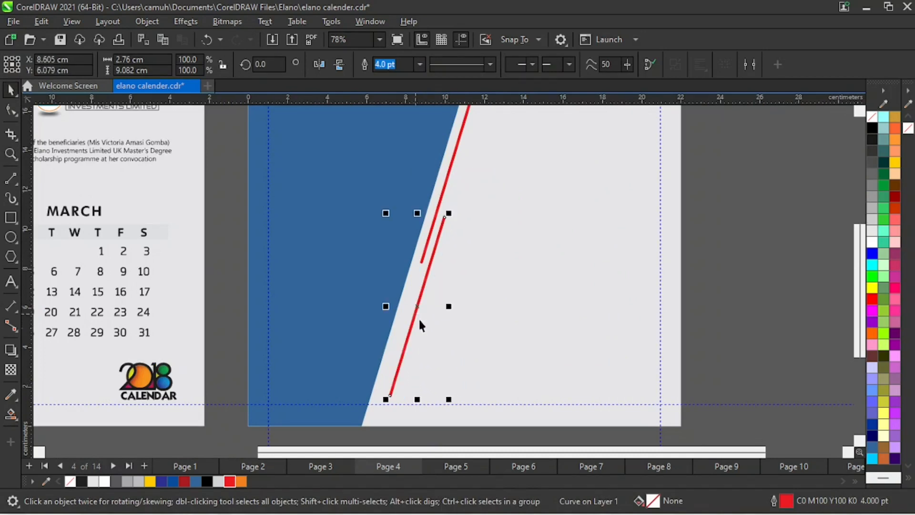
right_click(244, 479)
click(309, 303)
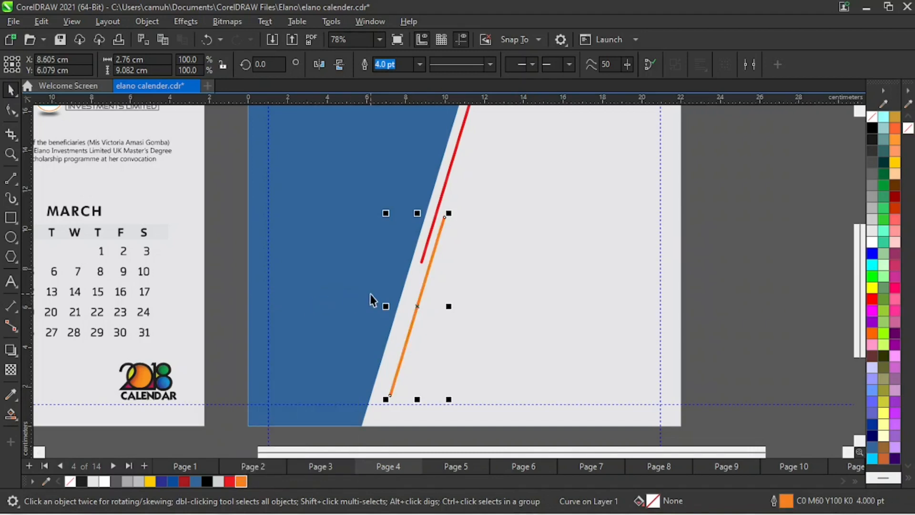
Move the orange line up along the blue shape's slanted edge so it overlaps more of the red line's lower part.
click(657, 278)
key(z)
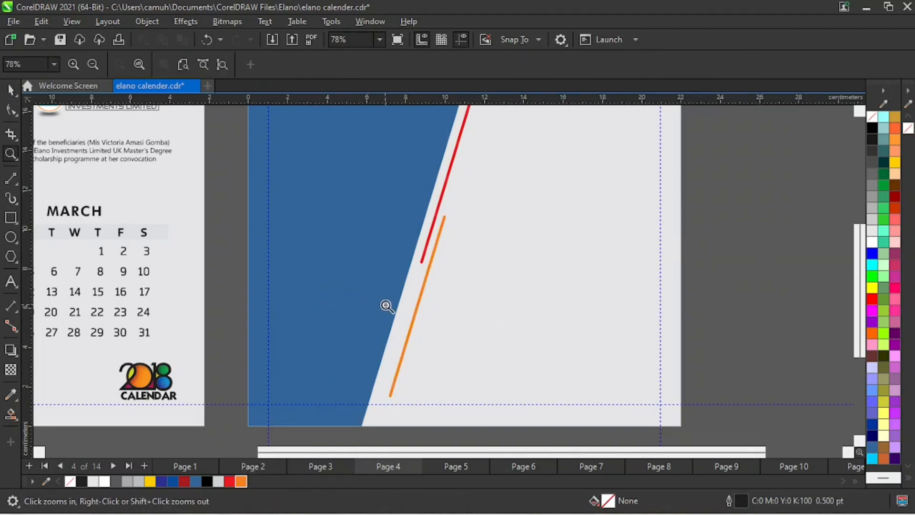
right_click(398, 315)
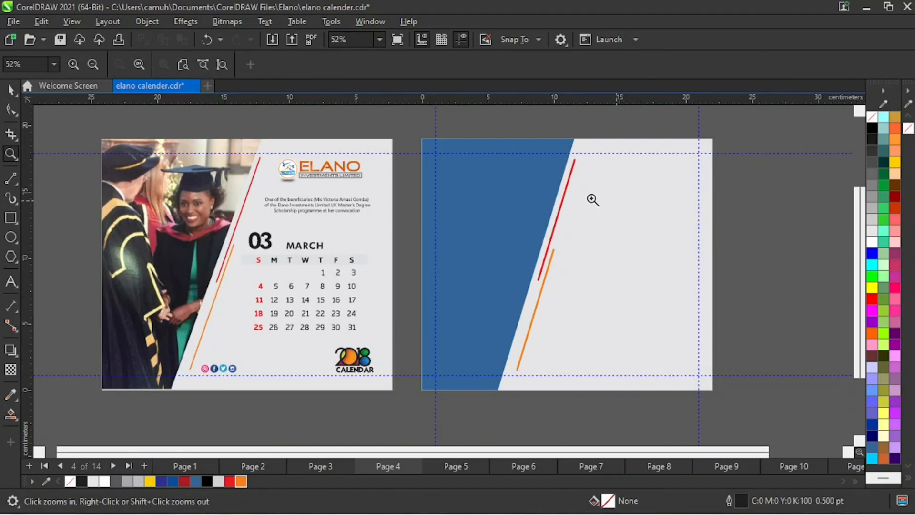
click(611, 368)
key(space)
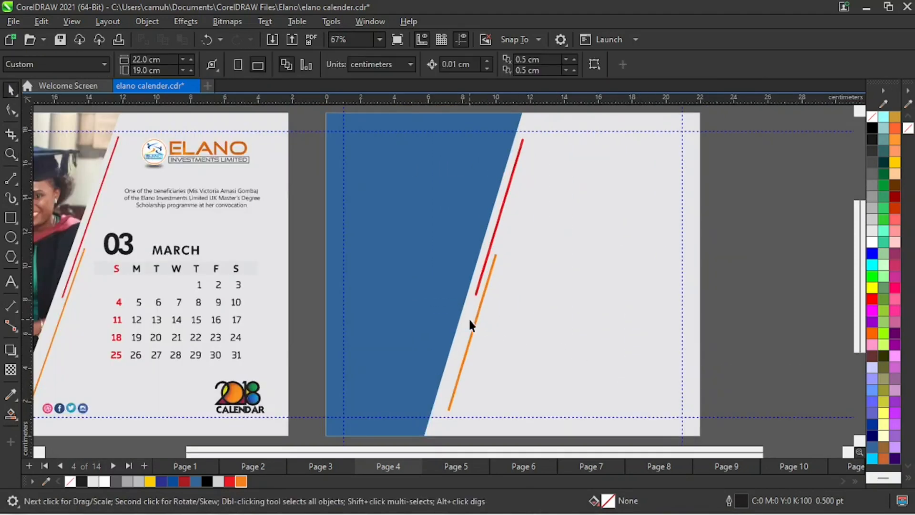
drag(474, 329, 485, 295)
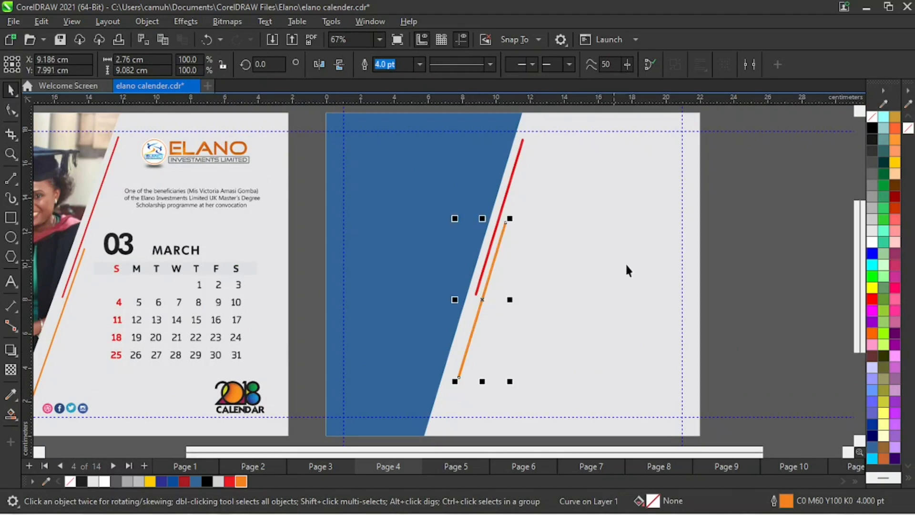
click(737, 229)
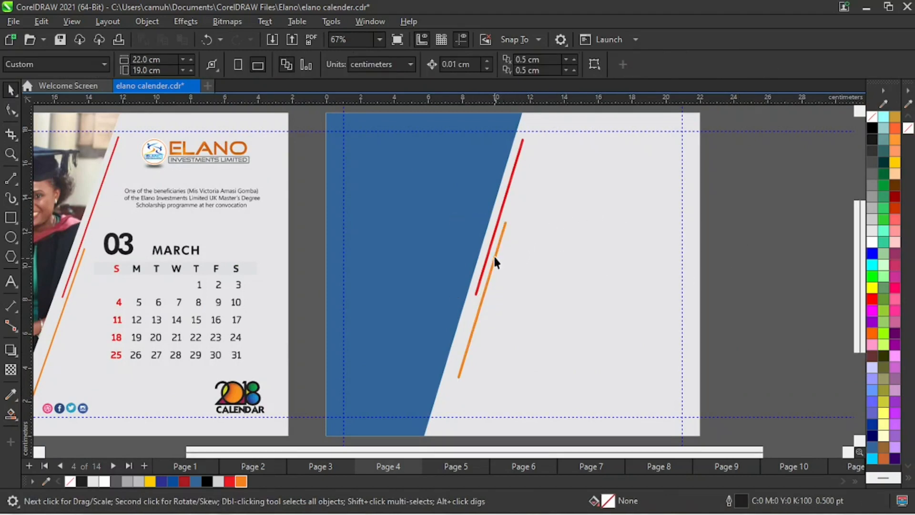
Try to align the red and orange lines vertically to the centre of the page background.
click(507, 195)
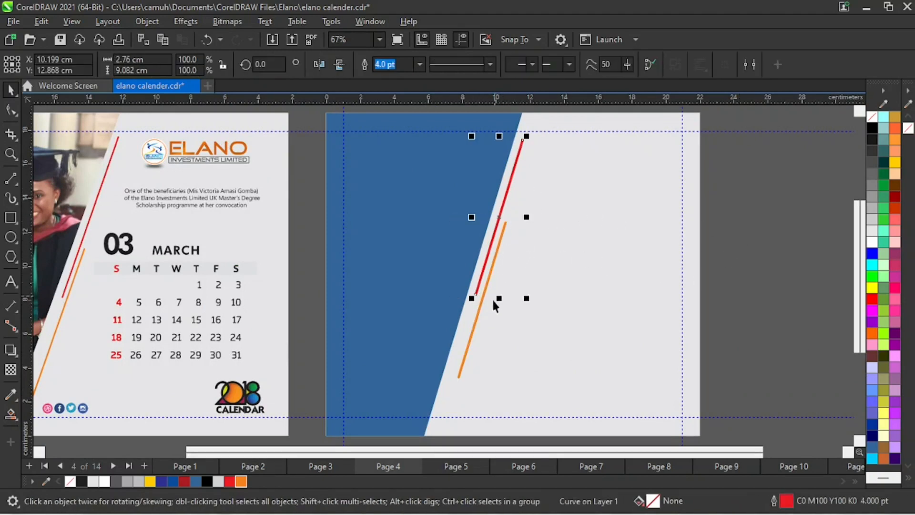
shift+click(477, 325)
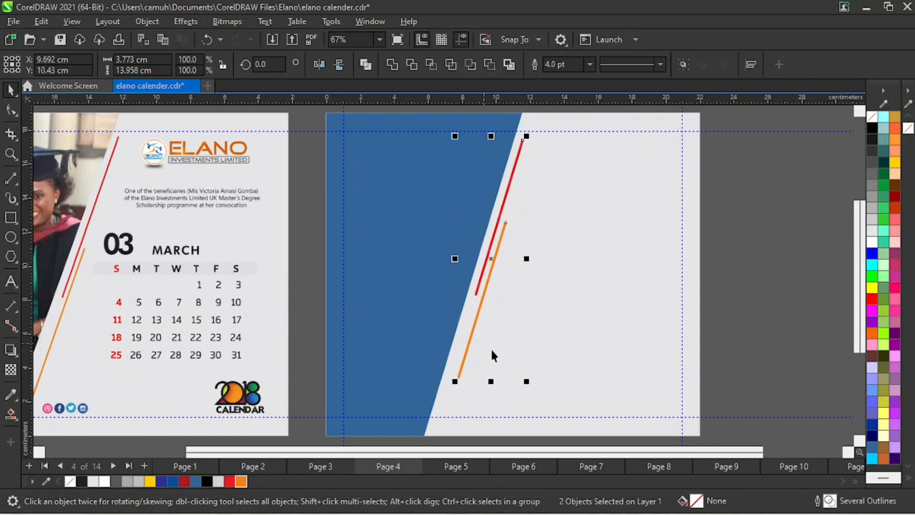
shift+click(599, 290)
key(e)
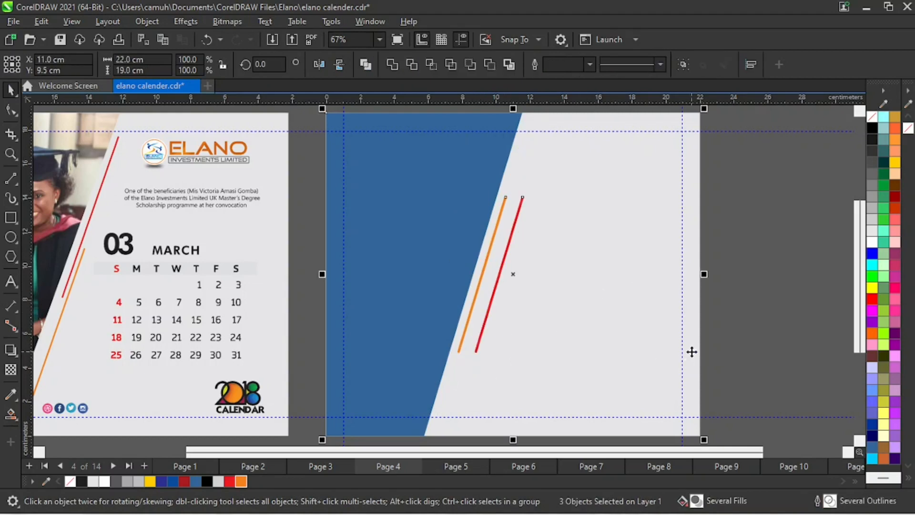
key(ctrl+z)
click(758, 271)
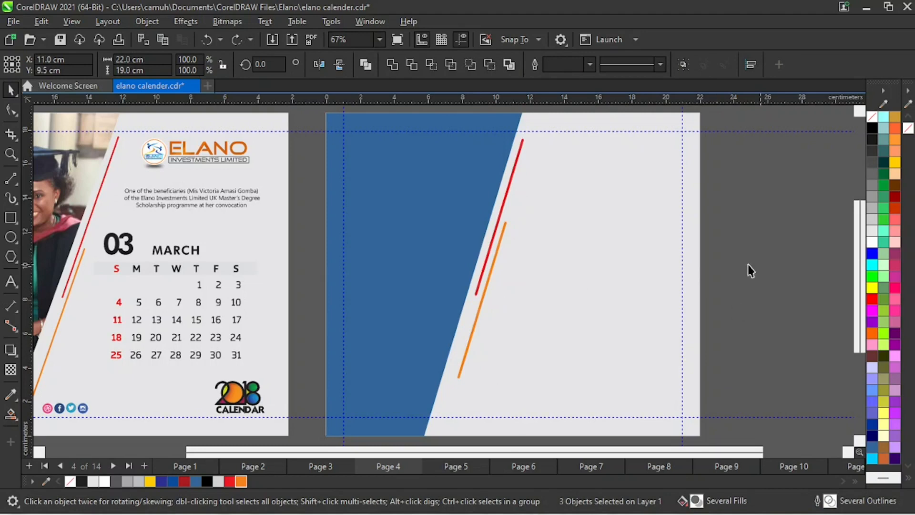
Move the red and orange lines together slightly down along the blue shape's slanted edge.
click(505, 208)
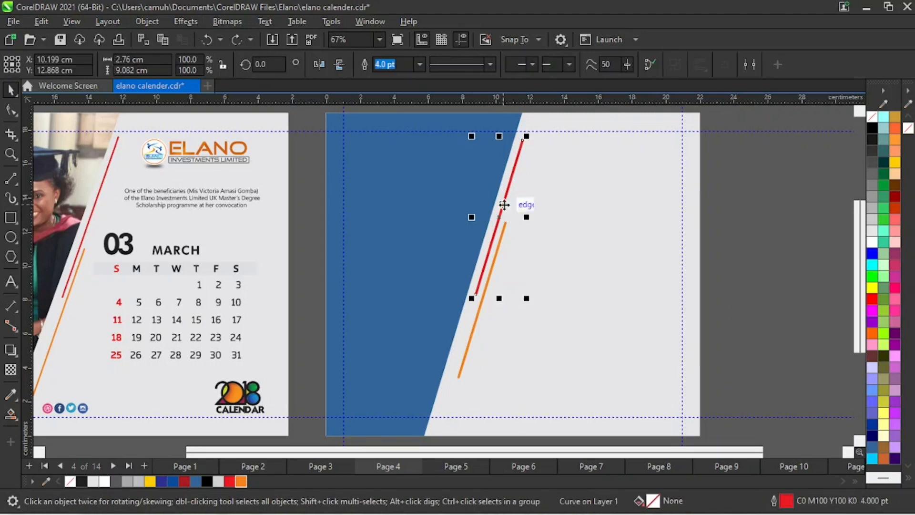
shift+click(476, 317)
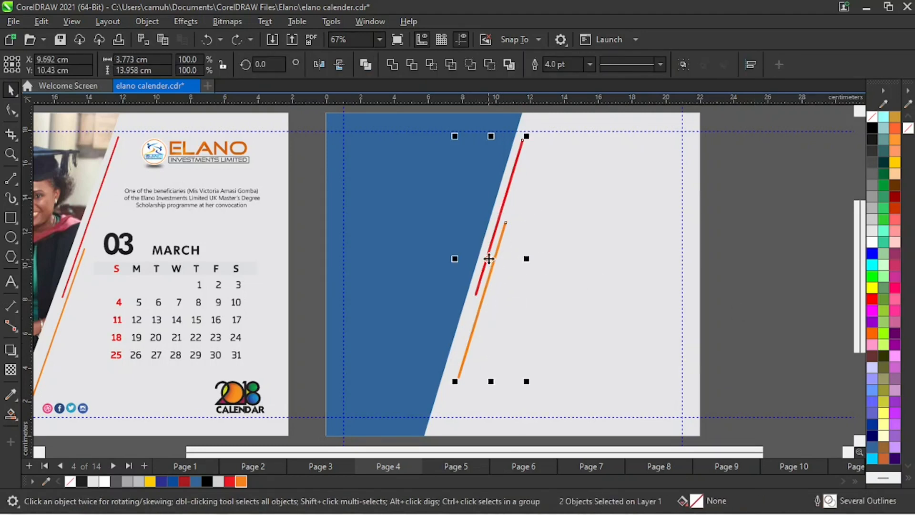
drag(489, 258, 487, 276)
click(746, 262)
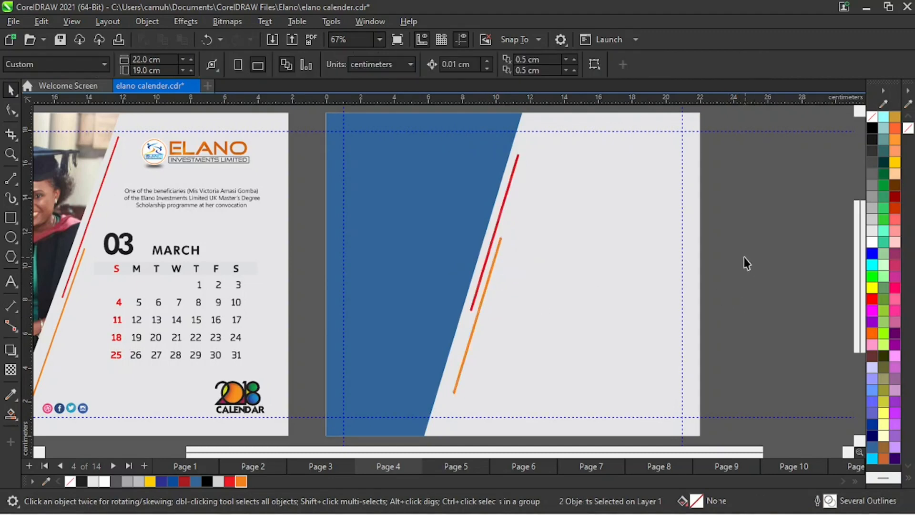
Copy the Elano Investments Limited logo from the reference design to the new page's upper right corner, against the margin guides.
key(z)
right_click(474, 247)
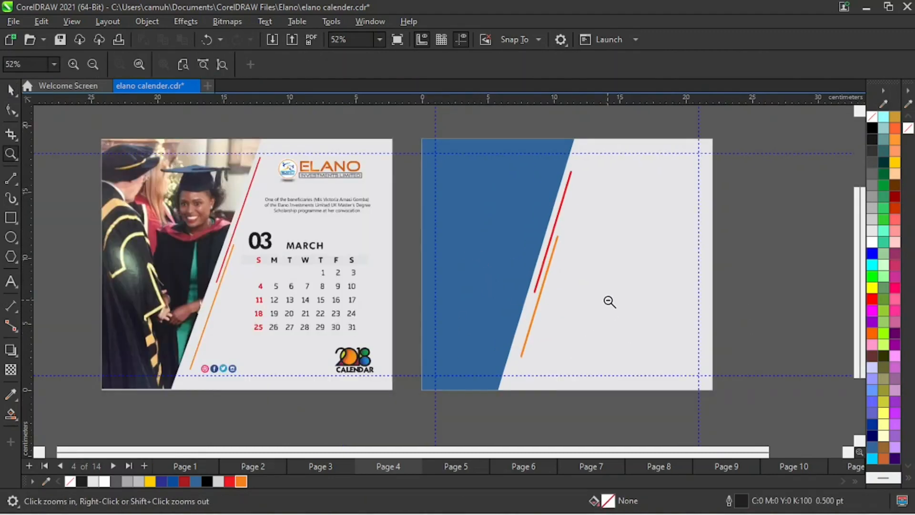
right_click(610, 304)
drag(285, 179, 788, 394)
key(space)
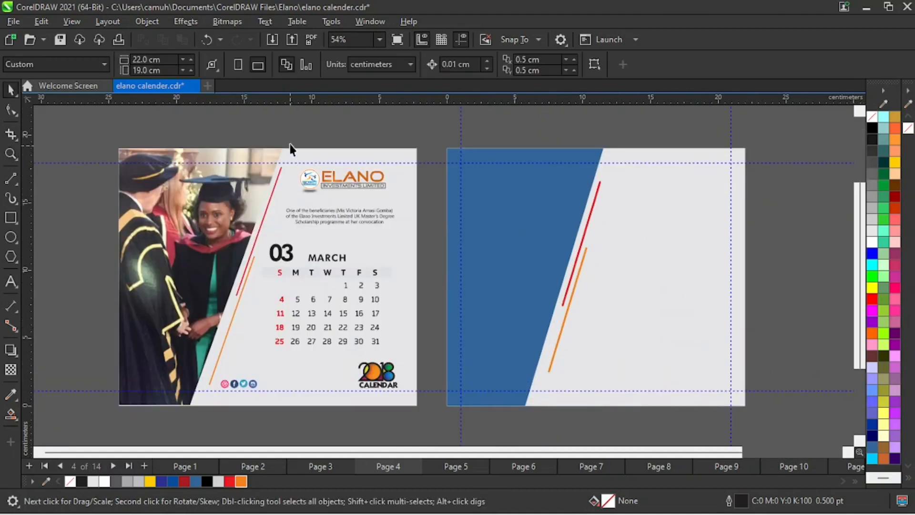
drag(380, 214, 454, 206)
drag(453, 206, 454, 207)
drag(347, 204, 682, 185)
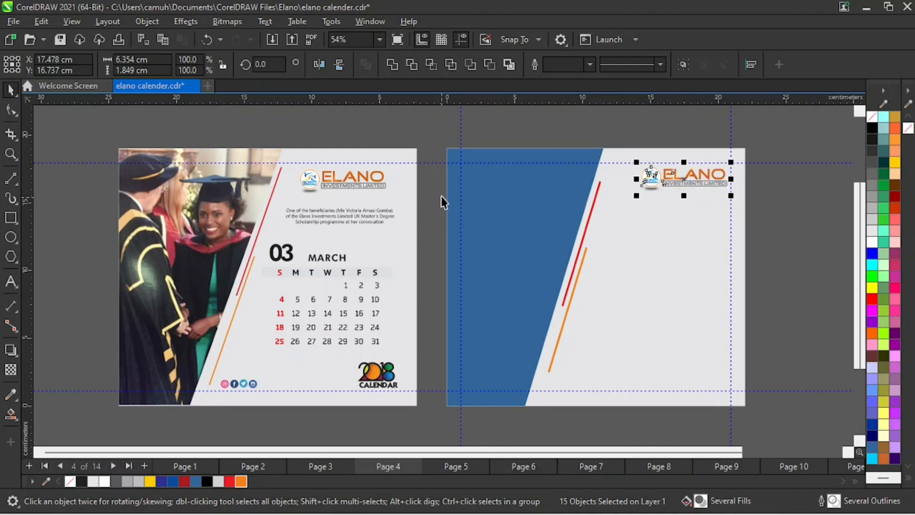
click(432, 198)
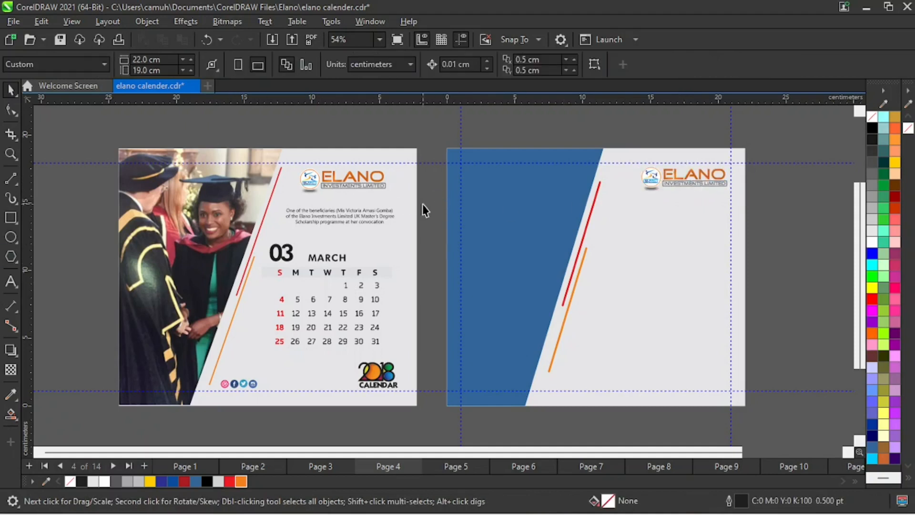
Copy the three-line beneficiary caption from the reference design to the new page, just below the logo.
drag(297, 223, 268, 232)
drag(338, 219, 678, 220)
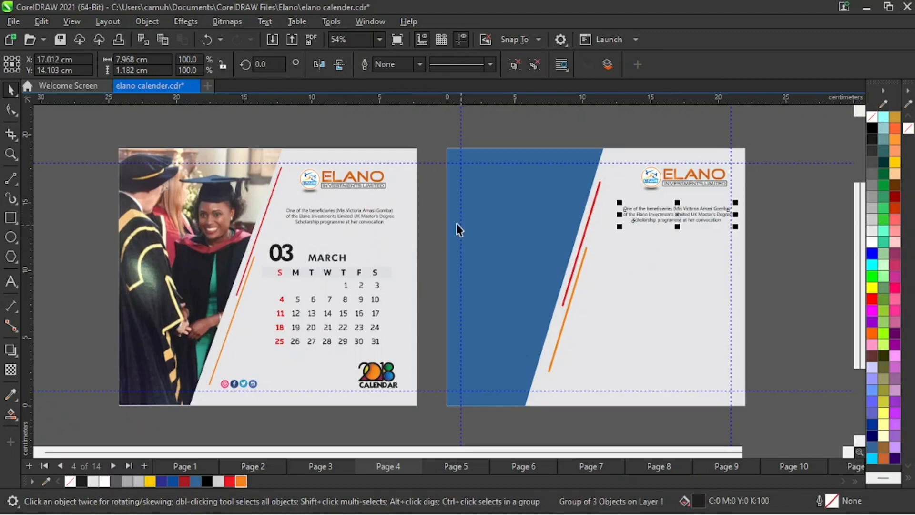
click(432, 209)
Add a line of throwaway text, "gskjdhfksdhkhso", above the new page and delete it.
click(10, 282)
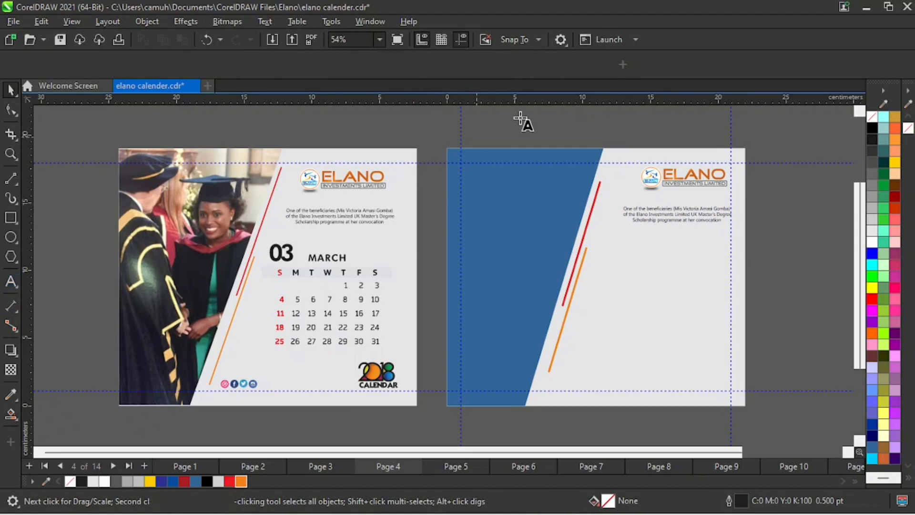
click(521, 138)
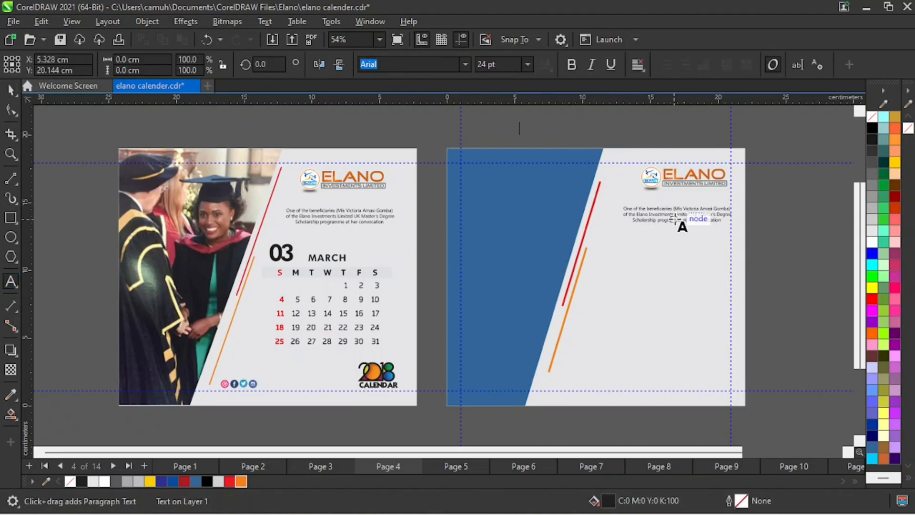
text(gskjdhfksdhkhso)
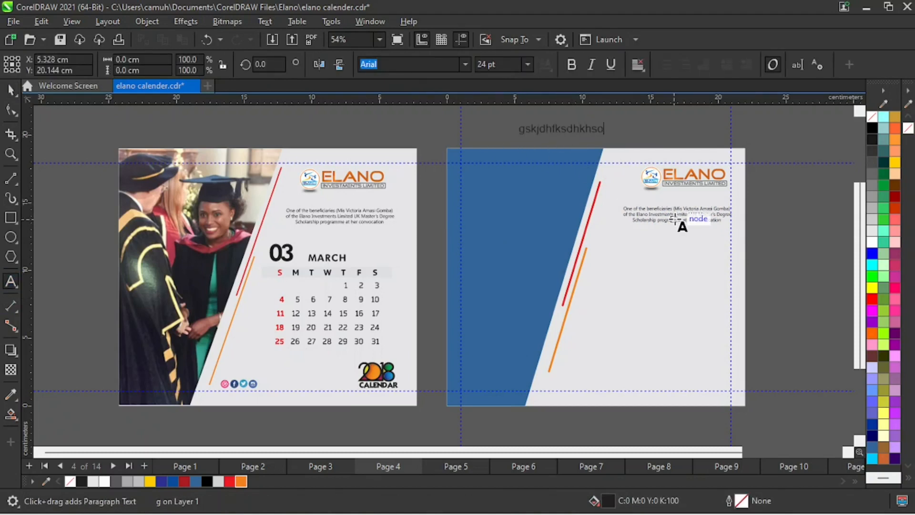
key(ctrl+space)
key(Delete)
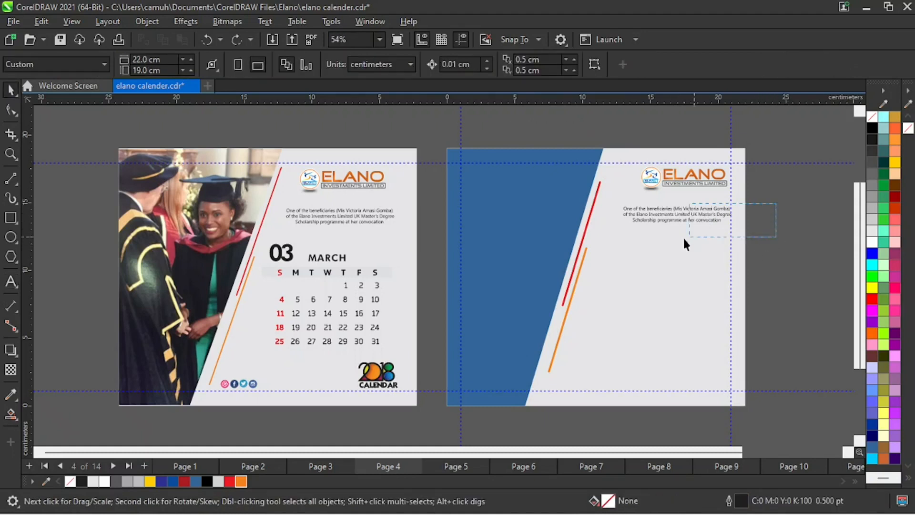
Nudge the copied beneficiary caption slightly up towards the logo on the new page.
drag(685, 244, 596, 248)
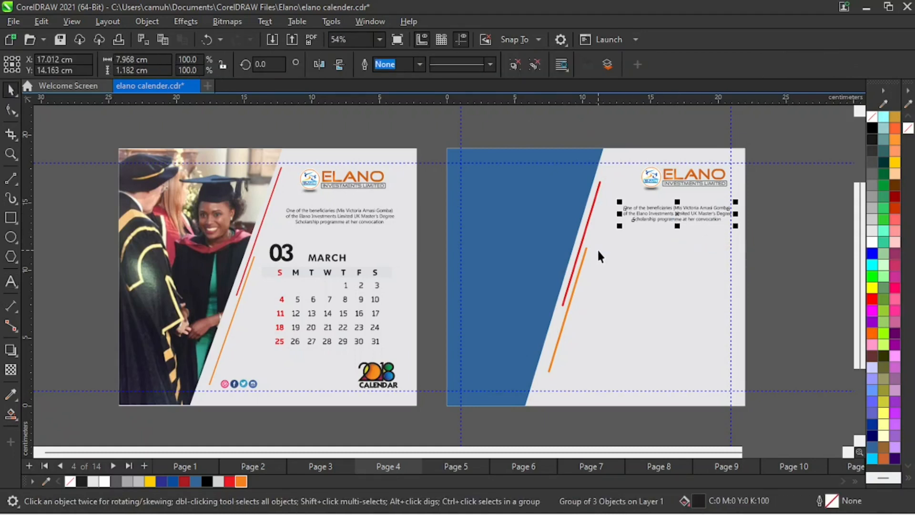
key(Up)
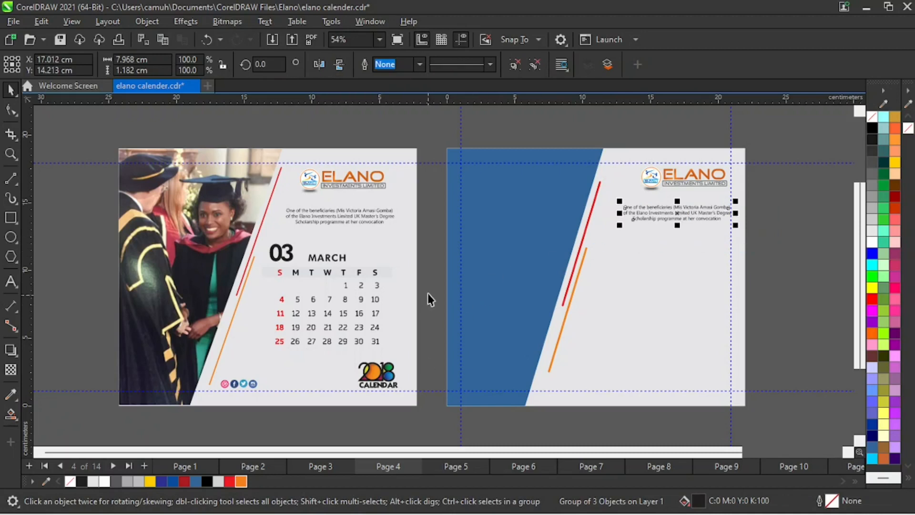
click(429, 243)
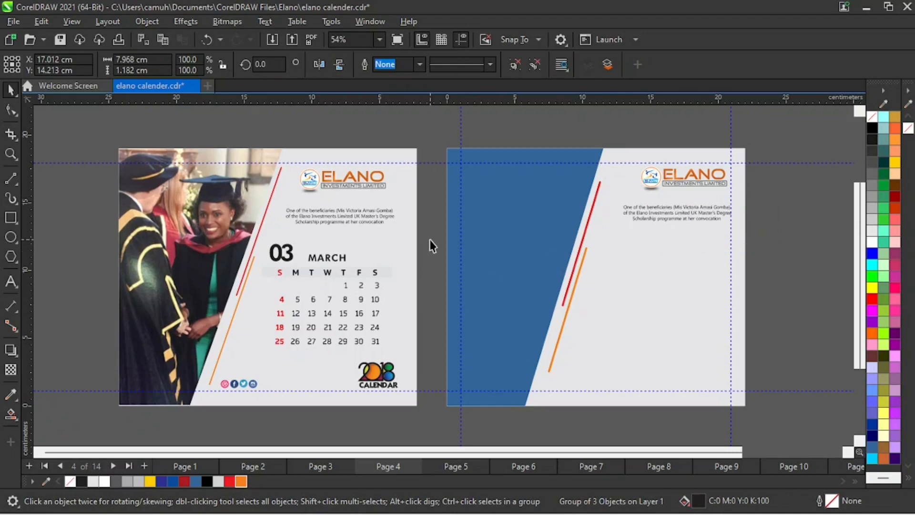
Copy the 03 MARCH heading and the whole date grid from the reference design to the new page below the caption.
click(374, 284)
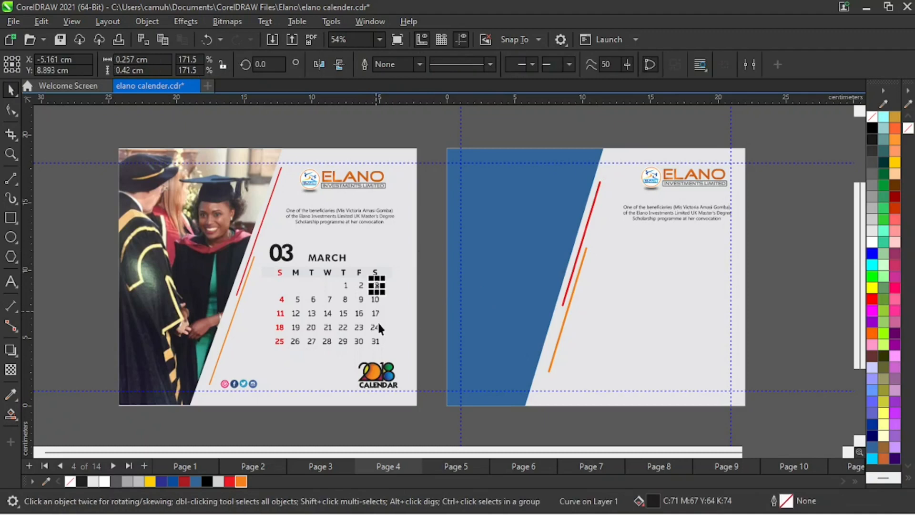
click(432, 239)
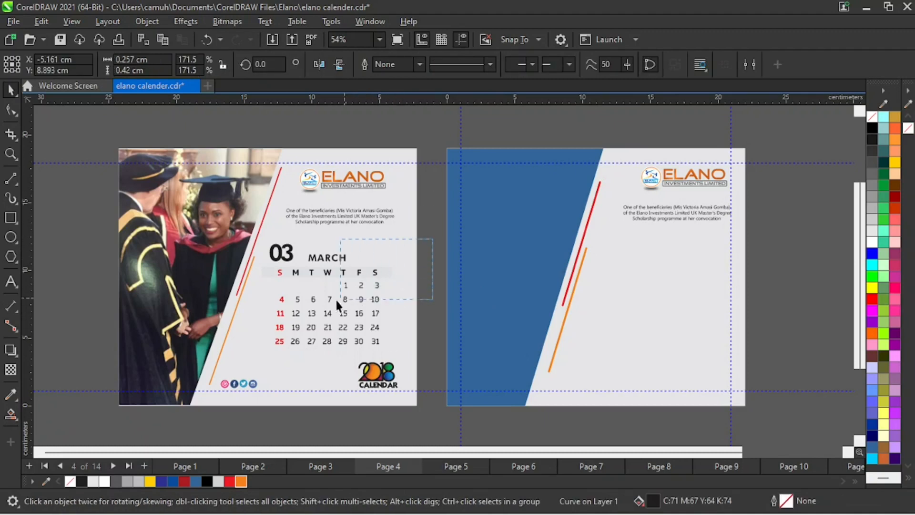
drag(264, 331, 255, 355)
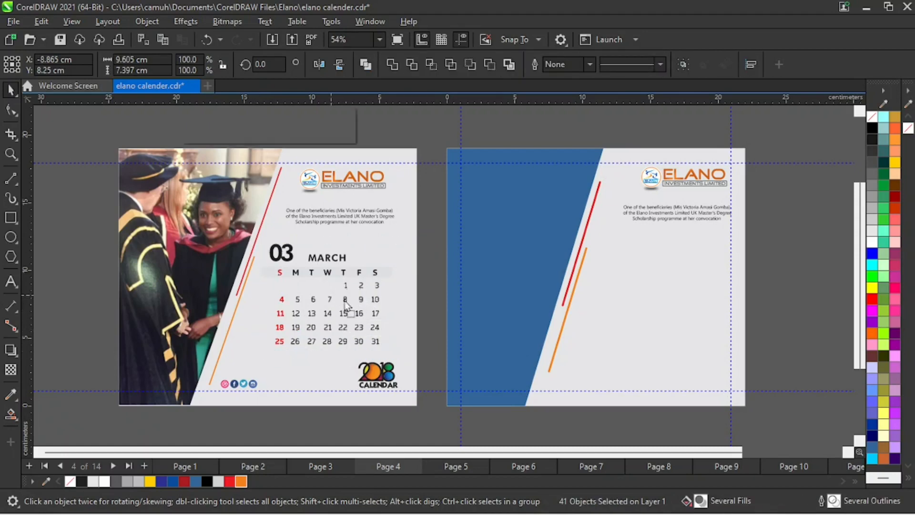
drag(346, 303, 662, 292)
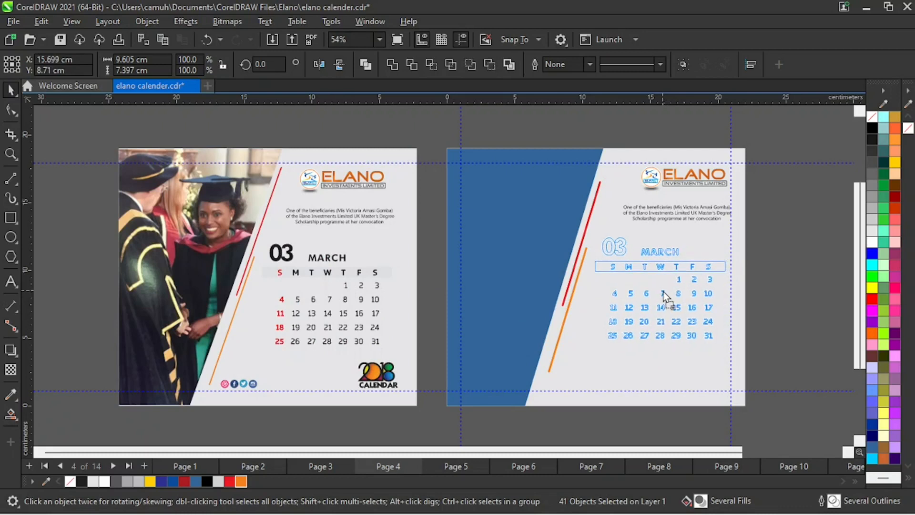
drag(664, 295, 664, 296)
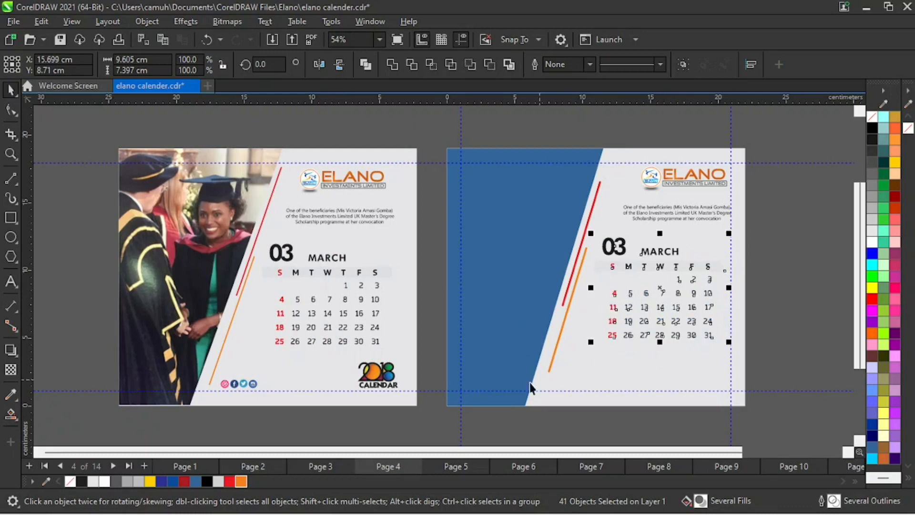
Copy the social media icons and the 2018 CALENDAR logo from the reference design to the new page's lower edge.
drag(442, 356, 210, 406)
drag(366, 384, 710, 384)
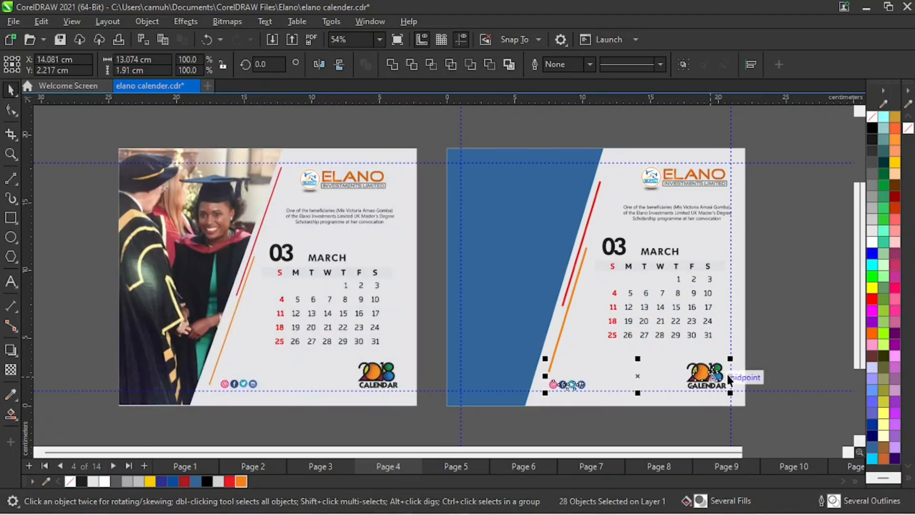
click(813, 326)
Open the reference design's PowerClip contents for editing, and inside them open the slanted photo frame's own contents.
right_click(542, 333)
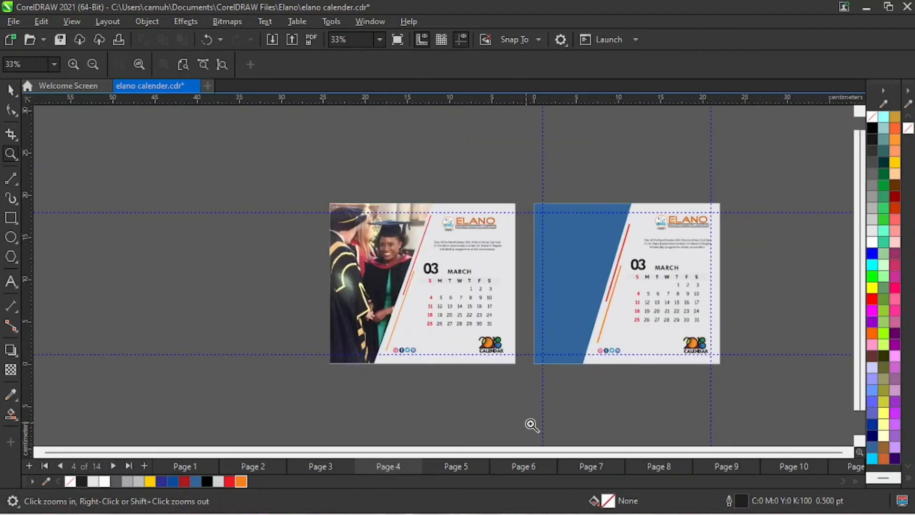
key(space)
click(377, 273)
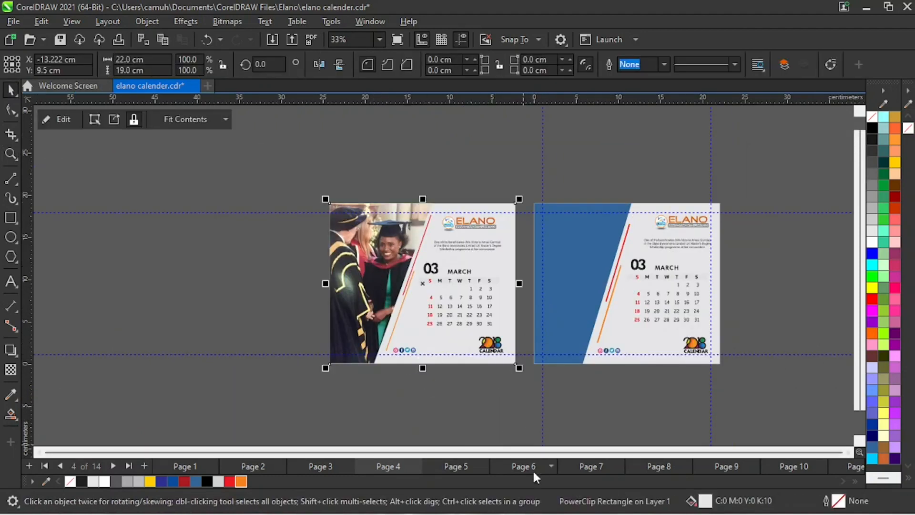
click(445, 369)
click(383, 268)
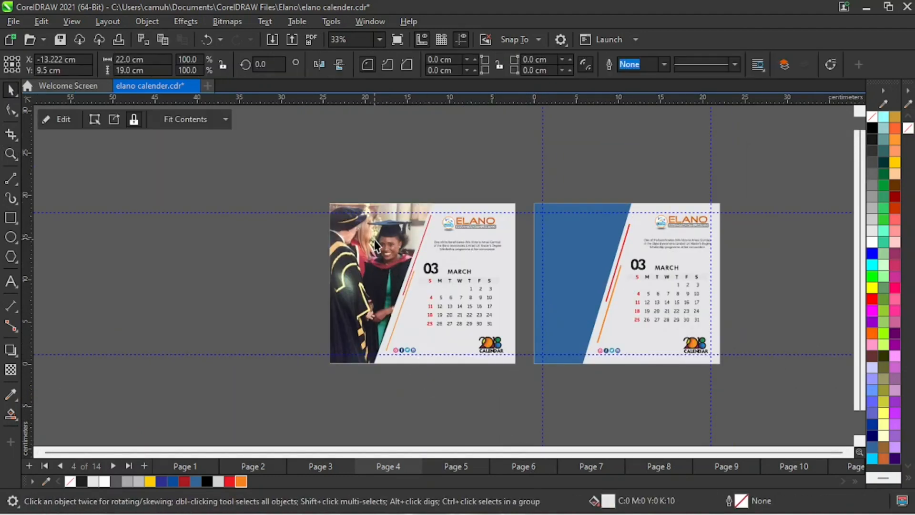
click(63, 120)
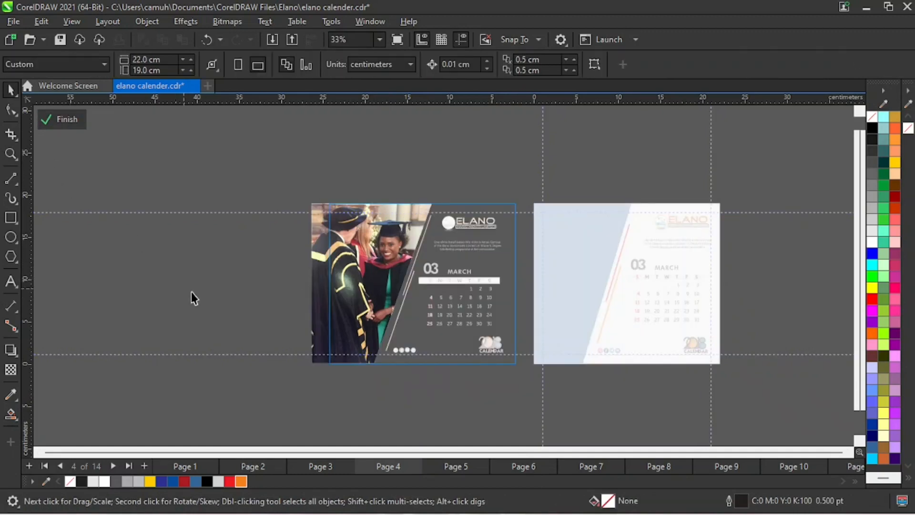
click(353, 290)
click(63, 120)
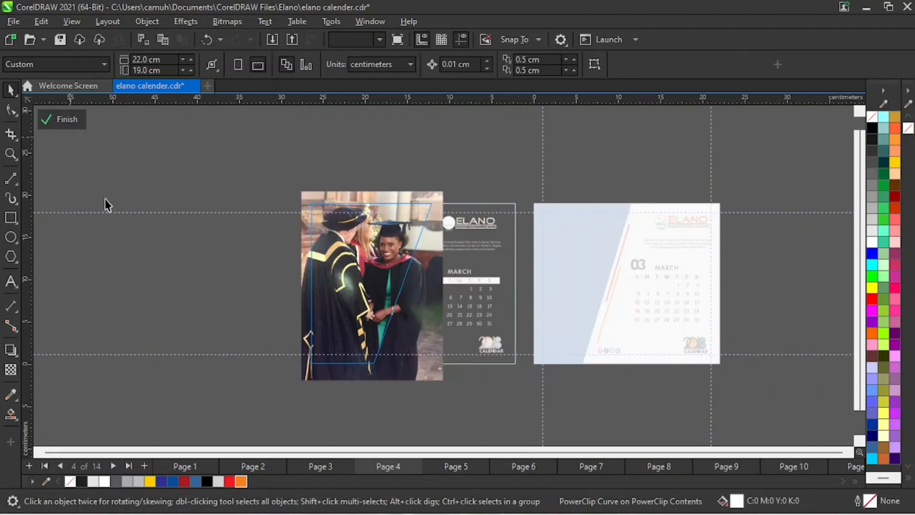
Cut the graduation photo from the reference's slanted frame, leave both PowerClip levels, and paste it loose beside the reference design.
click(379, 267)
drag(379, 267, 212, 290)
key(ctrl+x)
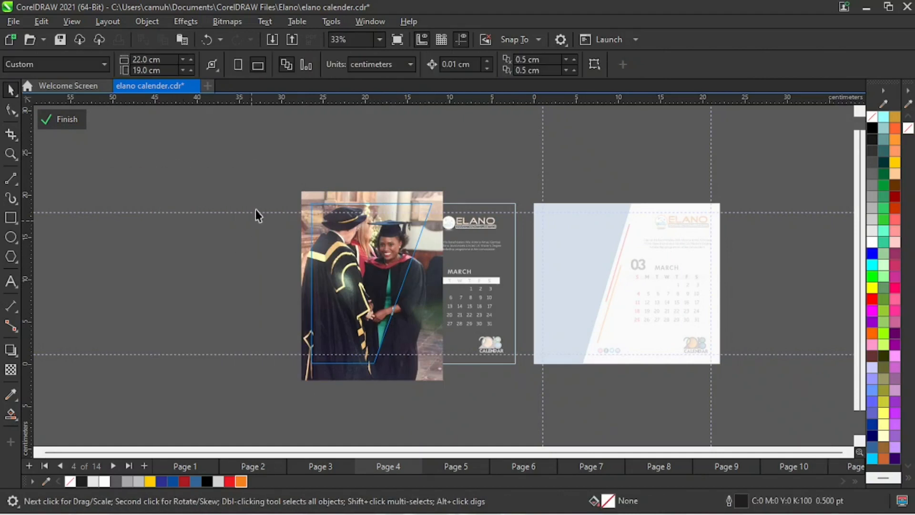
click(78, 124)
click(284, 140)
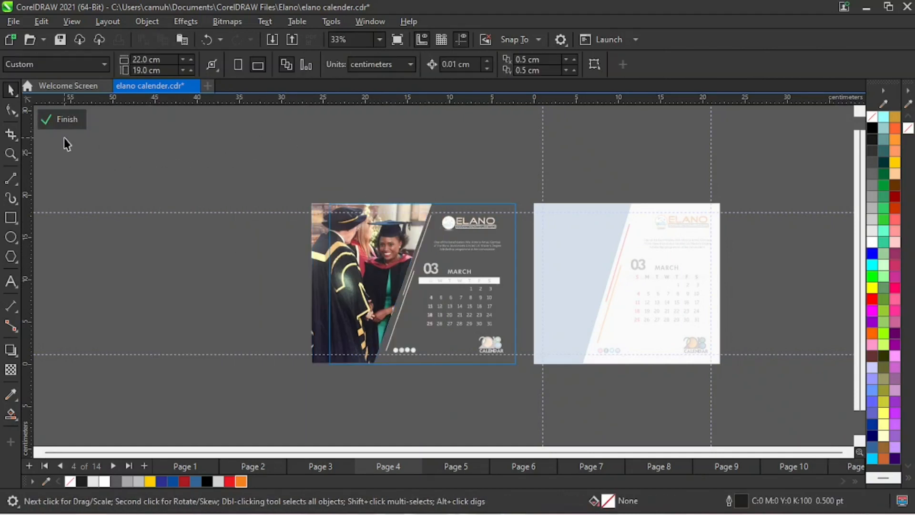
click(62, 122)
click(259, 190)
key(ctrl+v)
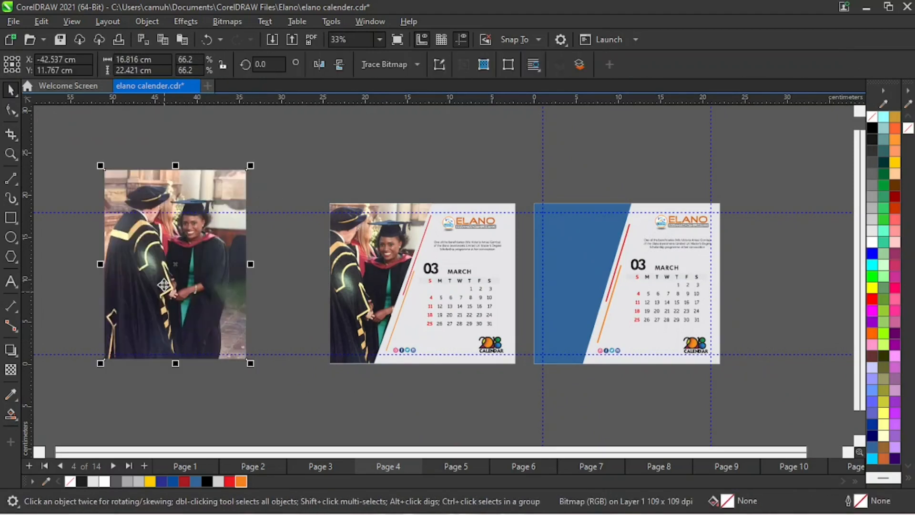
Scale the loose graduation photo down to about 13.7 × 18.2 cm and position it beside the reference design's upper part.
drag(245, 193, 280, 209)
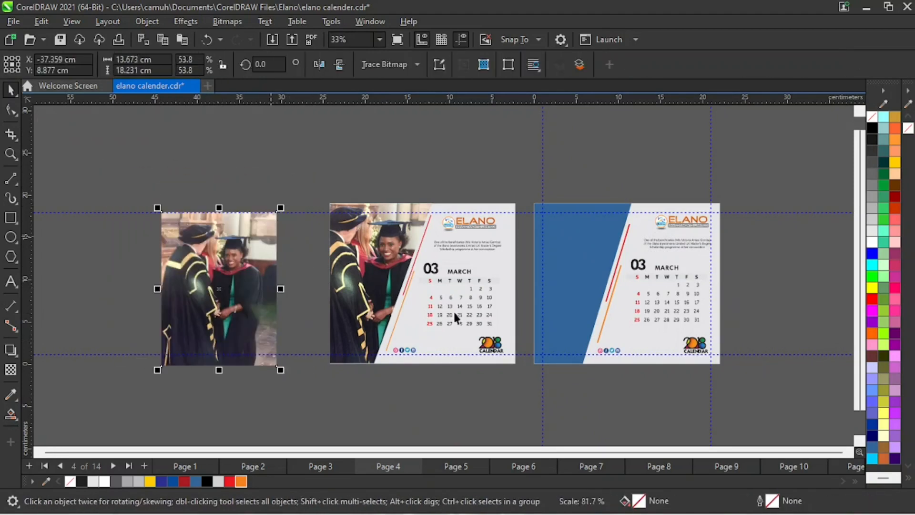
click(587, 263)
drag(208, 265, 228, 230)
Try placing the photo directly into the blue slanted shape on the new page, and undo the placement.
drag(229, 230, 568, 265)
click(610, 298)
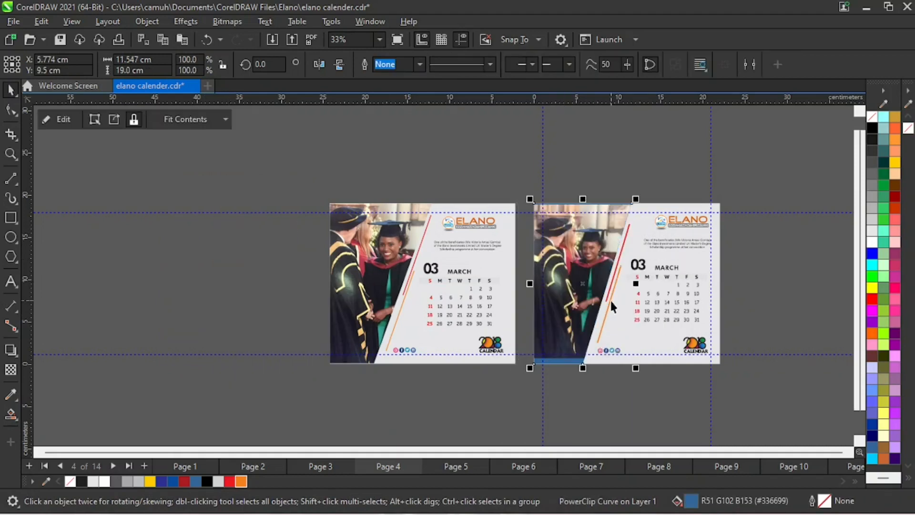
key(ctrl+z)
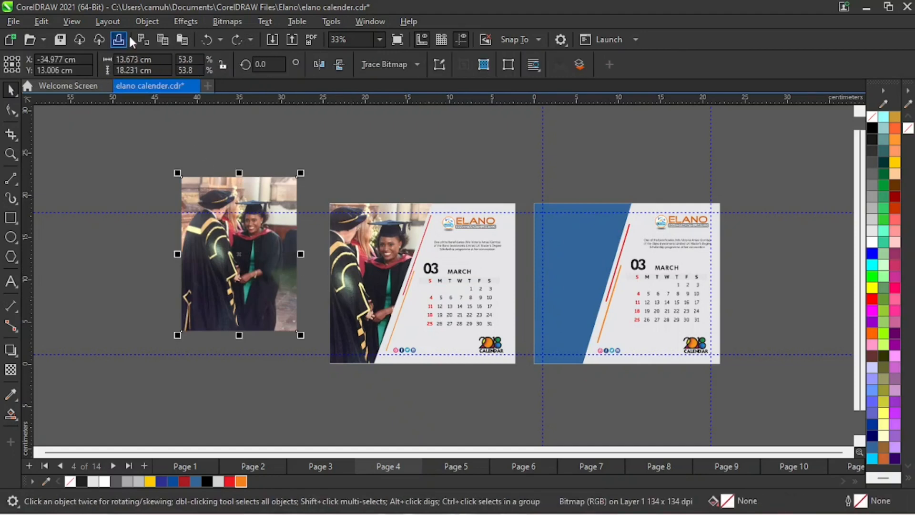
PowerClip the graduation photo inside the blue slanted shape on the new page.
click(147, 23)
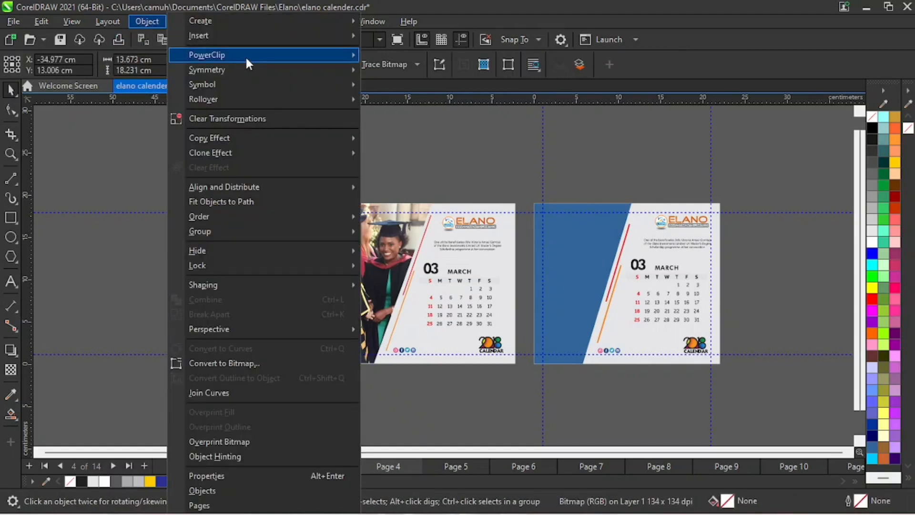
mouse_move(244, 56)
click(422, 55)
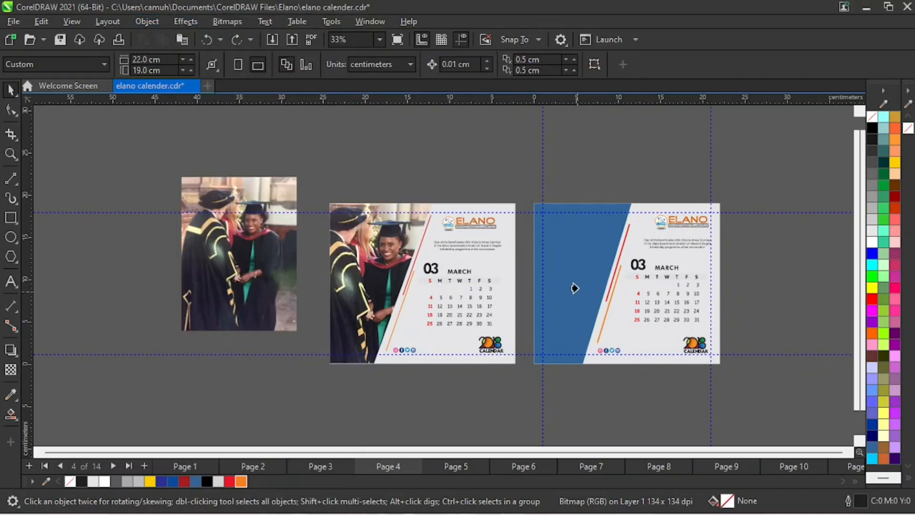
click(577, 270)
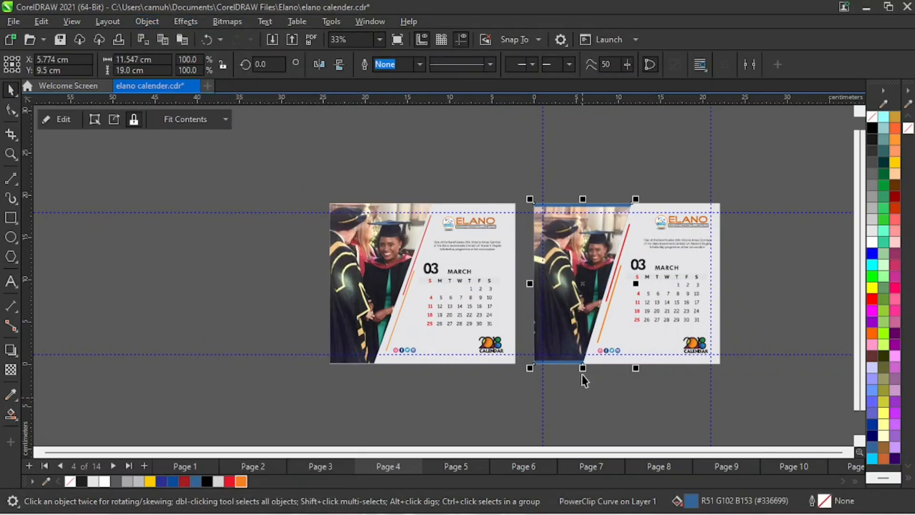
key(z)
drag(473, 162, 764, 419)
key(space)
key(Escape)
click(394, 227)
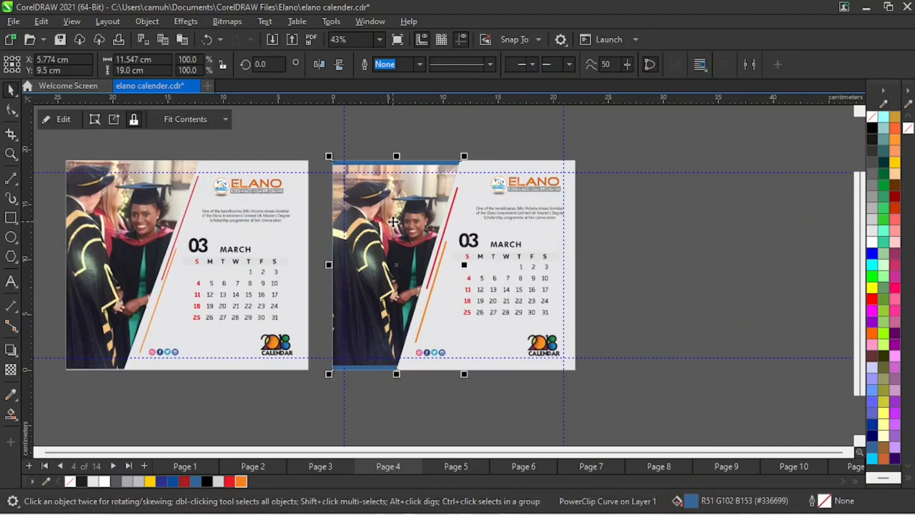
click(650, 260)
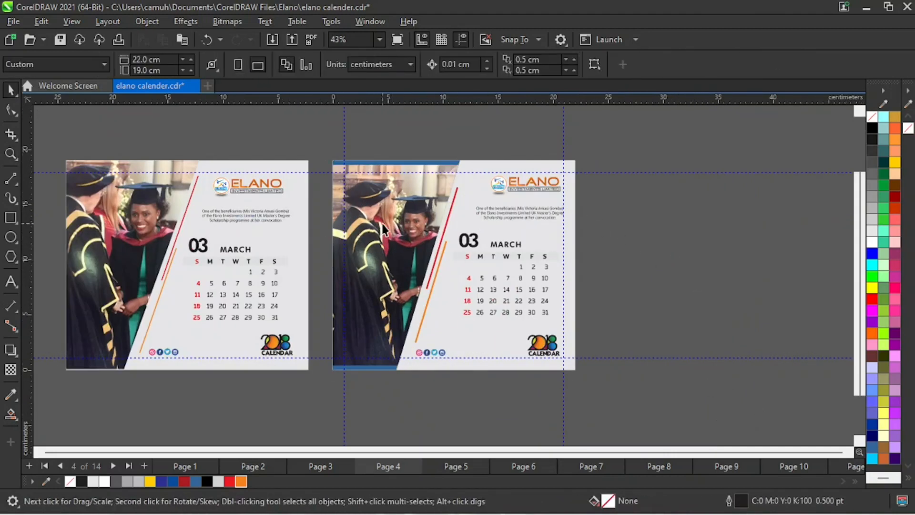
Edit the slanted frame's PowerClip contents and enlarge the photo to about 14.8 × 19.7 cm so it covers the whole frame.
click(383, 223)
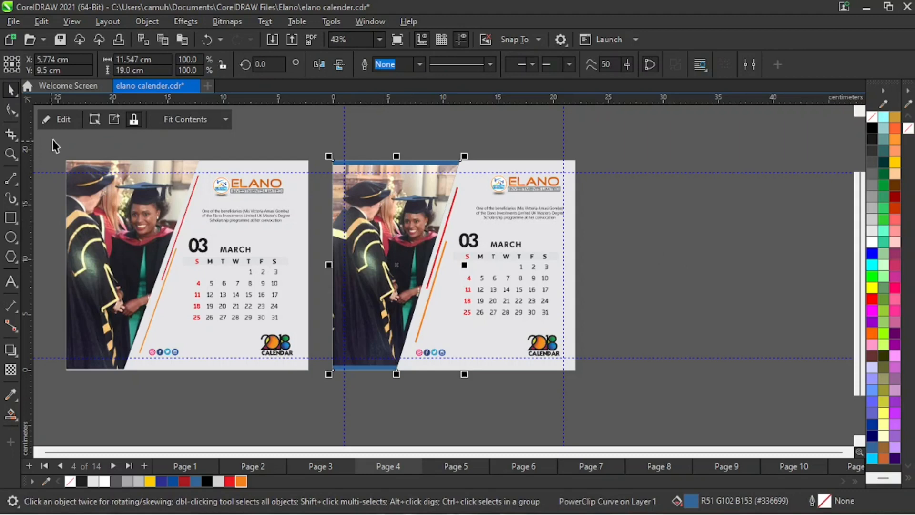
click(67, 120)
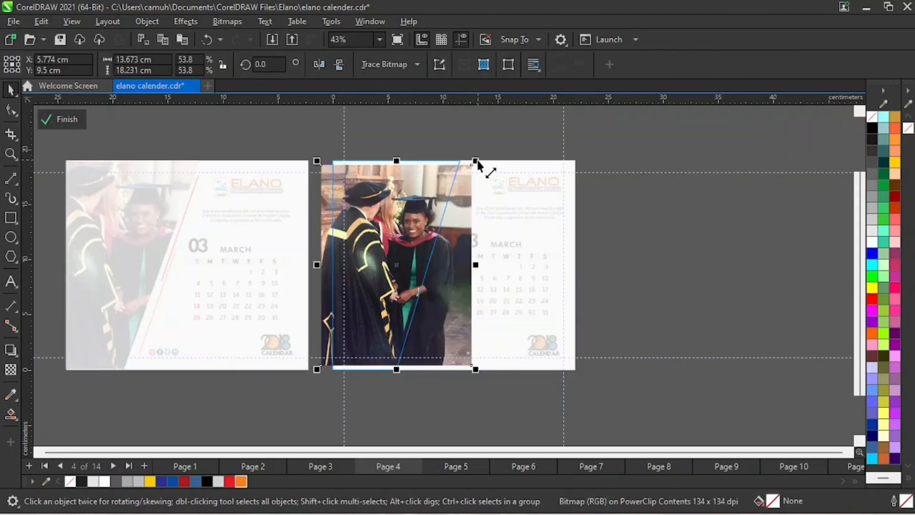
drag(475, 161, 481, 153)
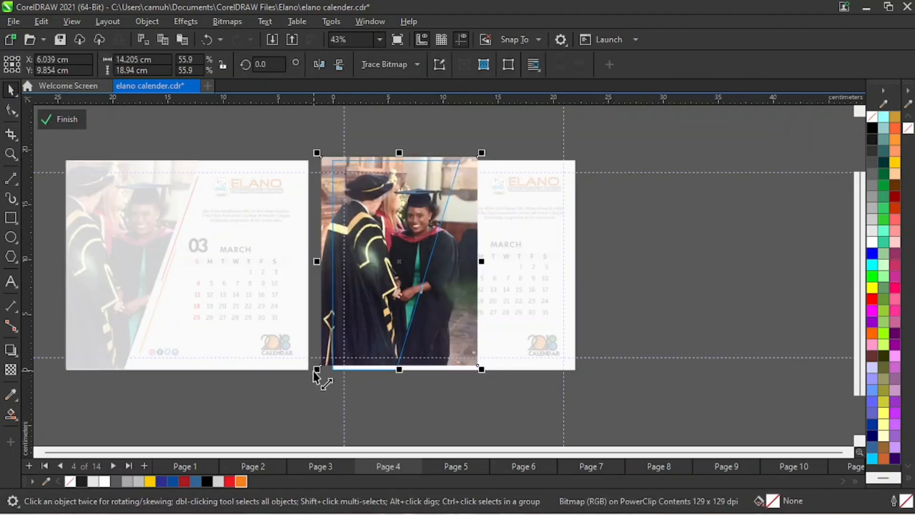
drag(316, 370, 305, 382)
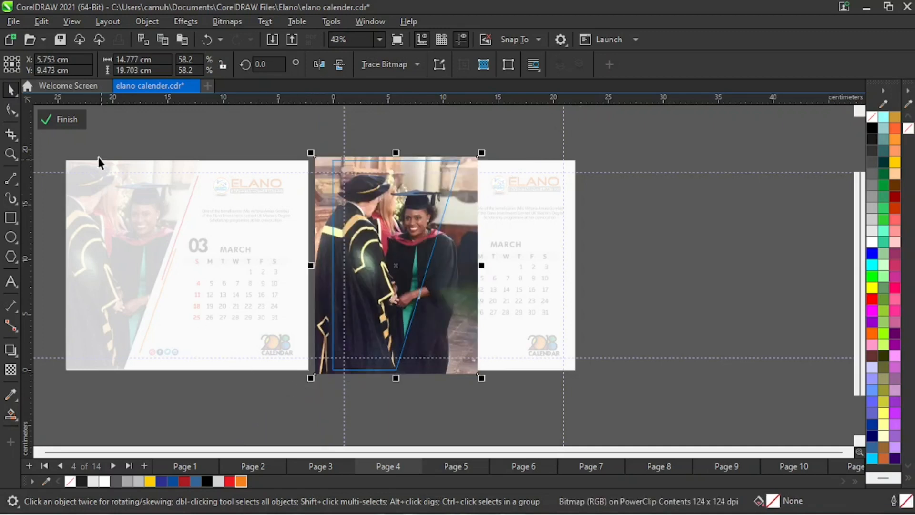
click(74, 121)
click(672, 272)
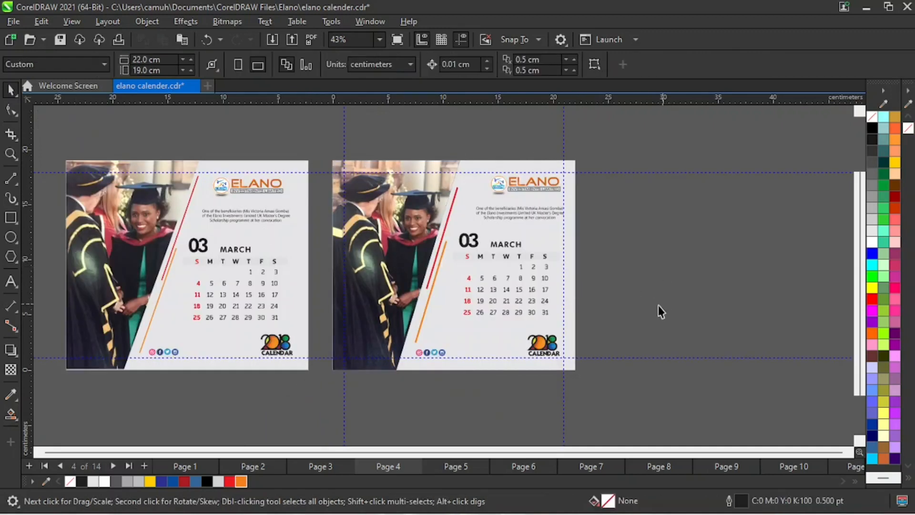
key(z)
drag(323, 139, 623, 409)
key(space)
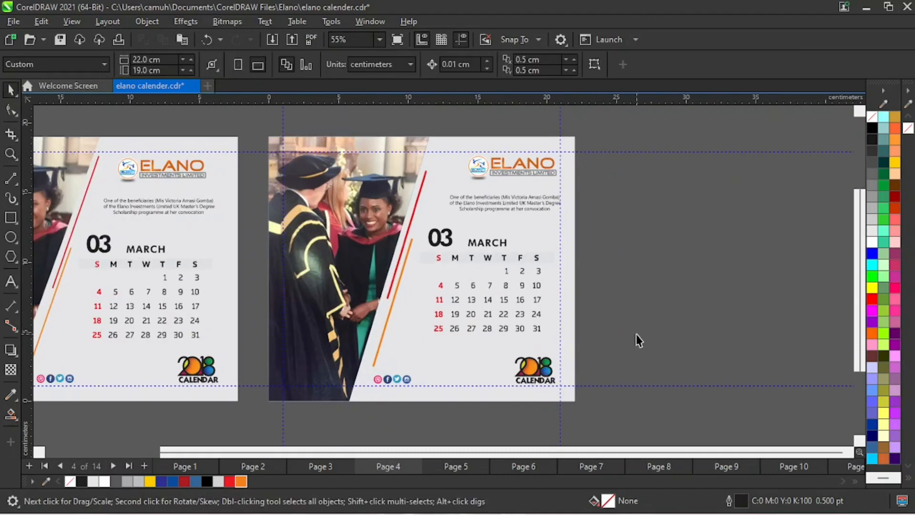
On Page 5, place the April design outside the page as a reference and clear the page itself.
click(458, 461)
key(z)
right_click(503, 330)
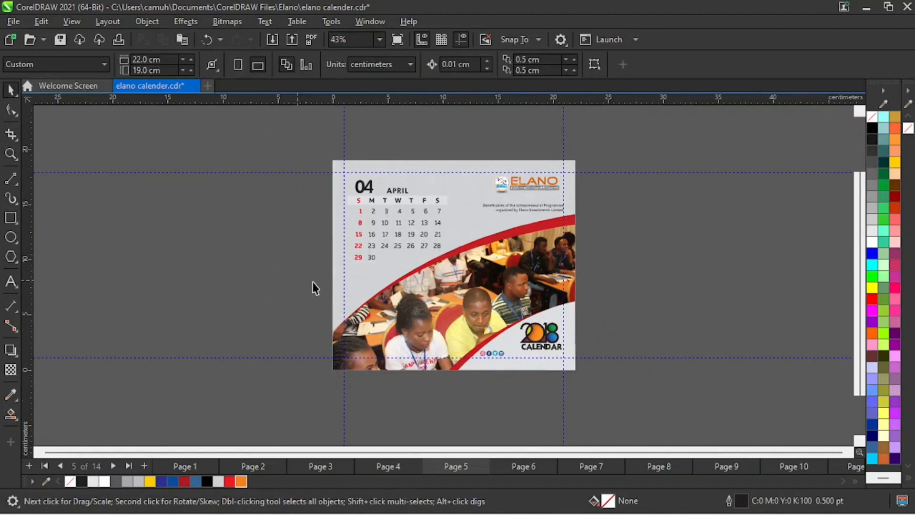
scroll(313, 288, down, 1)
drag(467, 158, 750, 391)
drag(658, 287, 436, 288)
drag(524, 179, 743, 377)
key(Delete)
Draw a 22 × 19 cm rectangle covering the empty April page and fill it with light grey (#E6E6E6).
key(z)
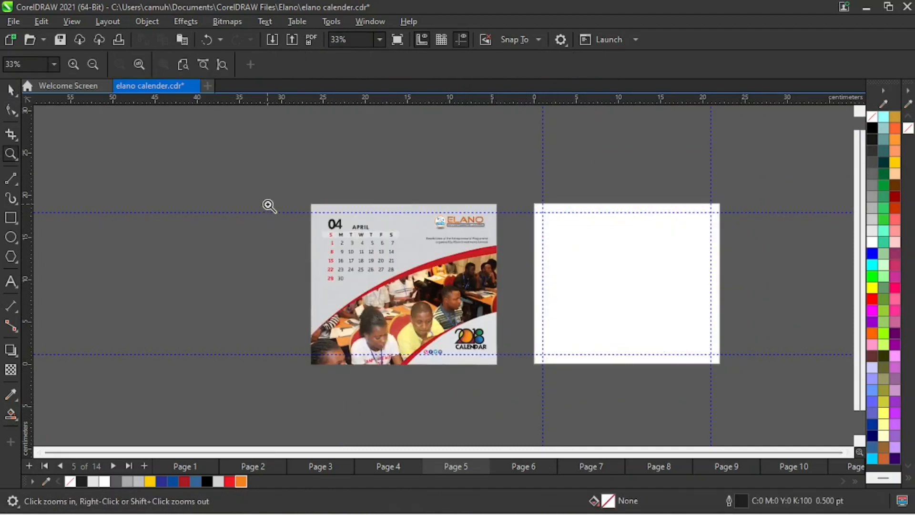
drag(278, 195, 778, 382)
key(space)
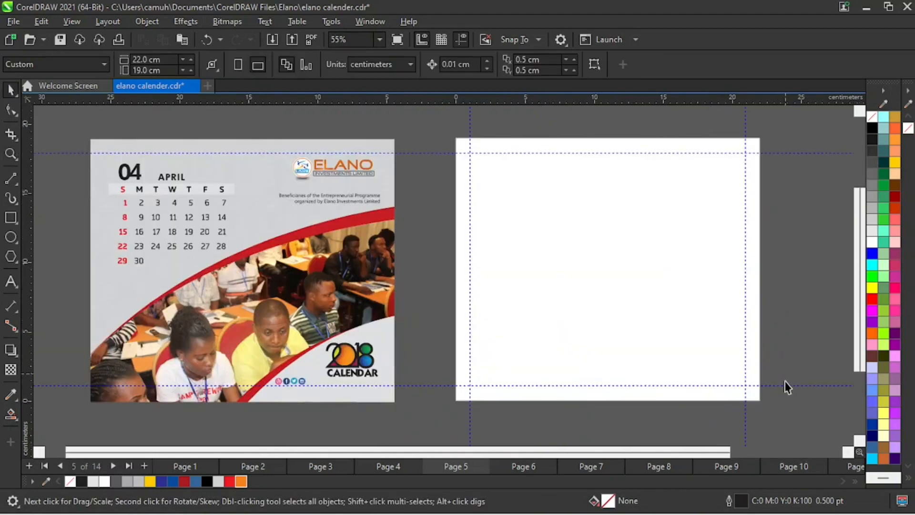
click(847, 452)
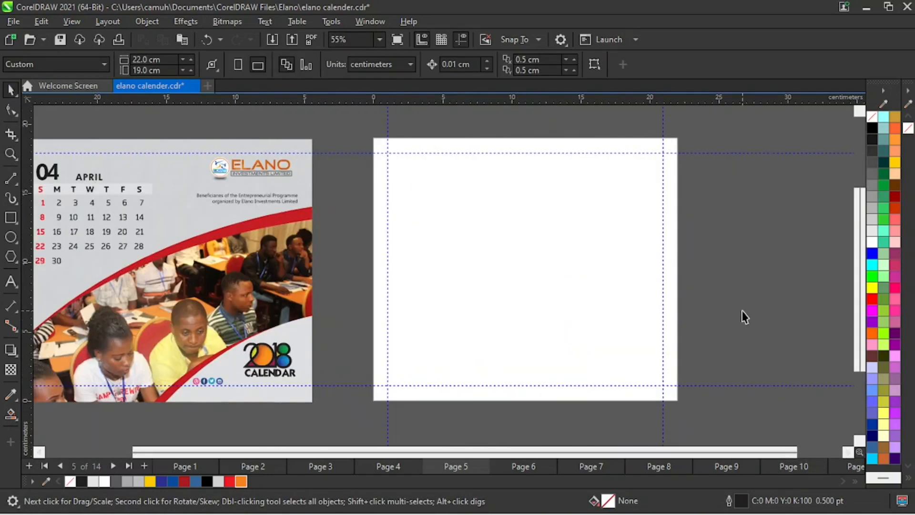
click(11, 217)
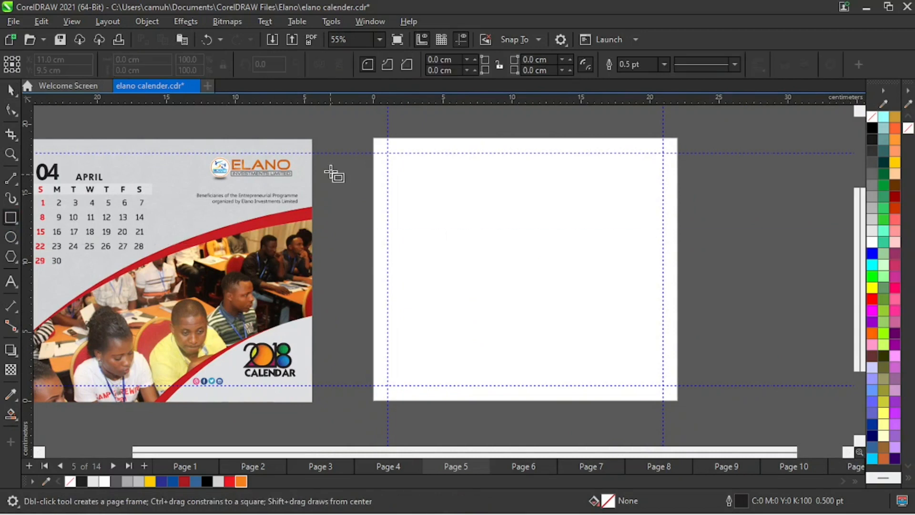
drag(377, 138, 681, 400)
key(space)
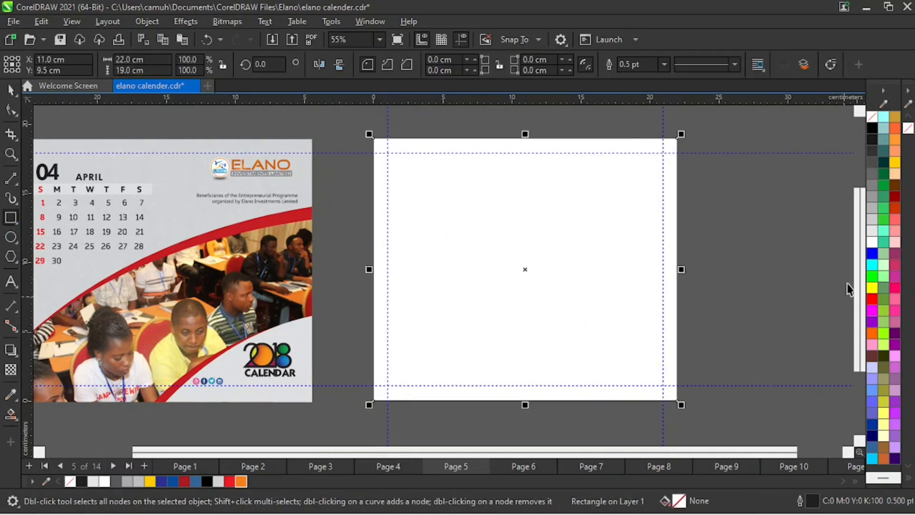
click(873, 232)
Remove the outline from the light grey background rectangle.
key(z)
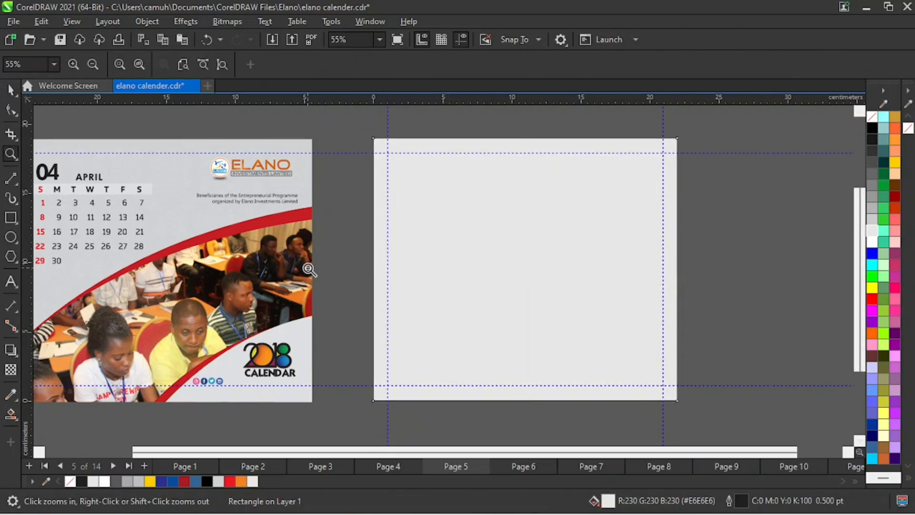
right_click(360, 306)
drag(219, 139, 786, 410)
key(space)
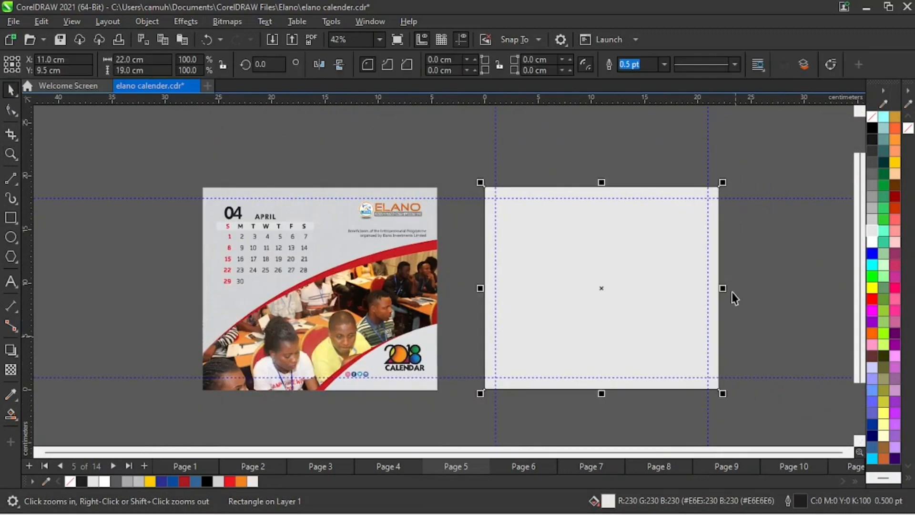
key(Escape)
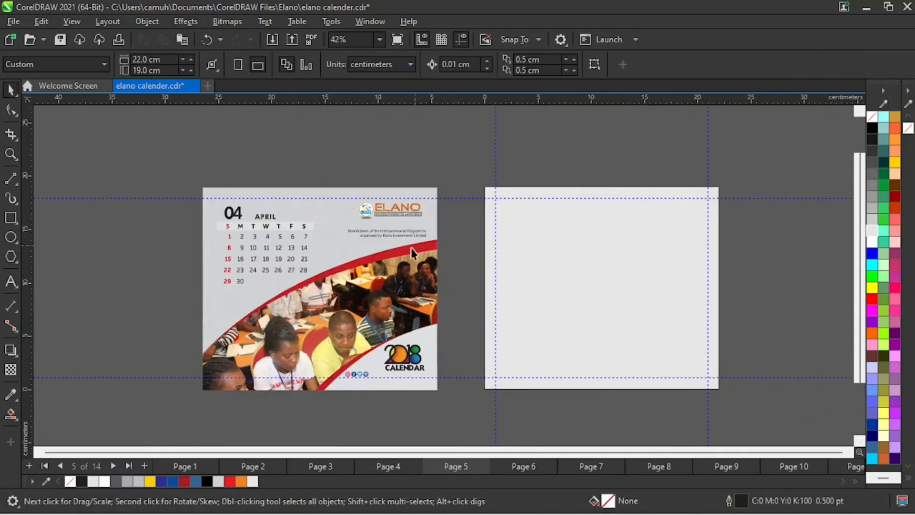
click(413, 309)
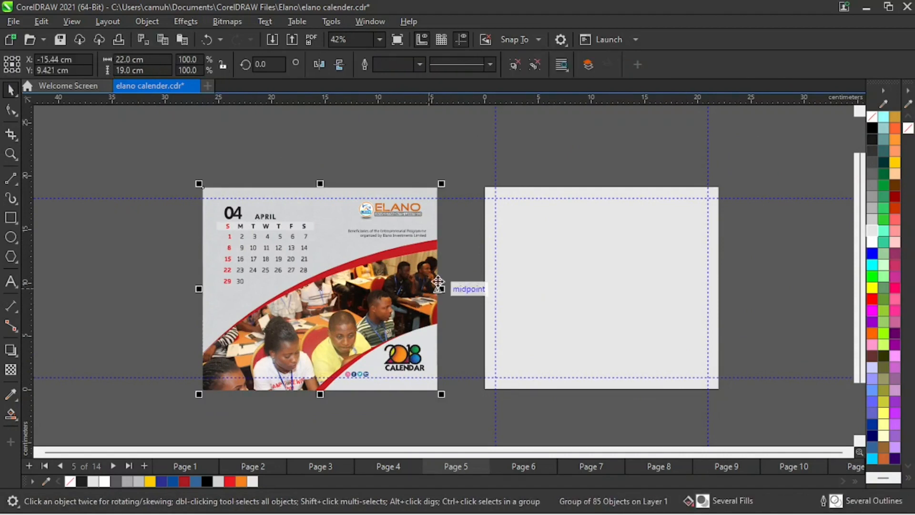
key(Escape)
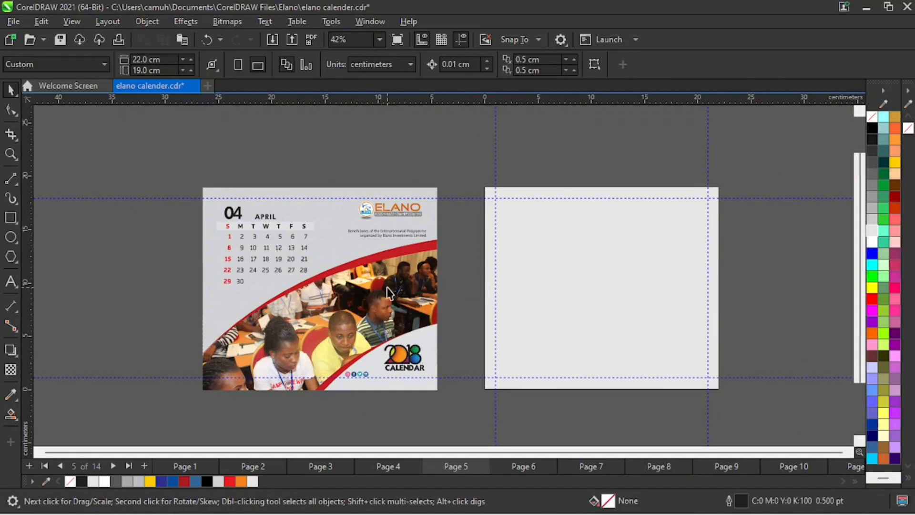
click(614, 237)
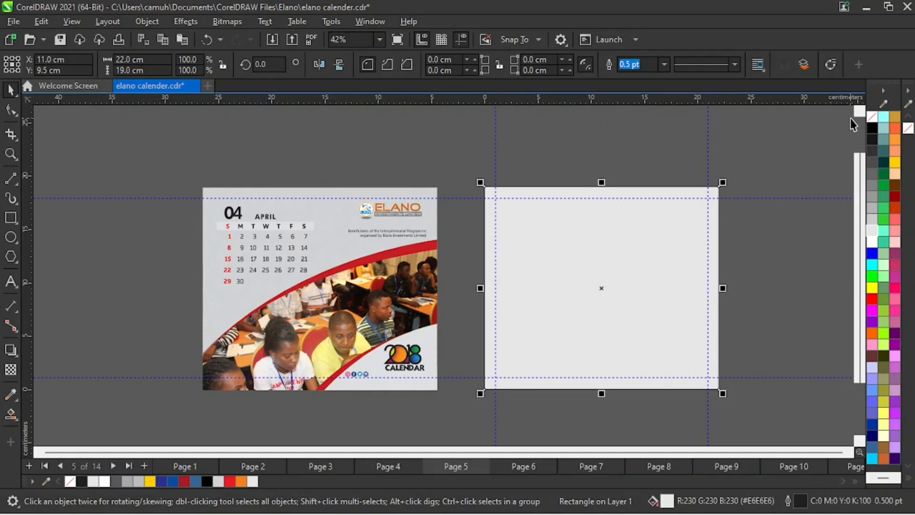
right_click(872, 116)
click(869, 125)
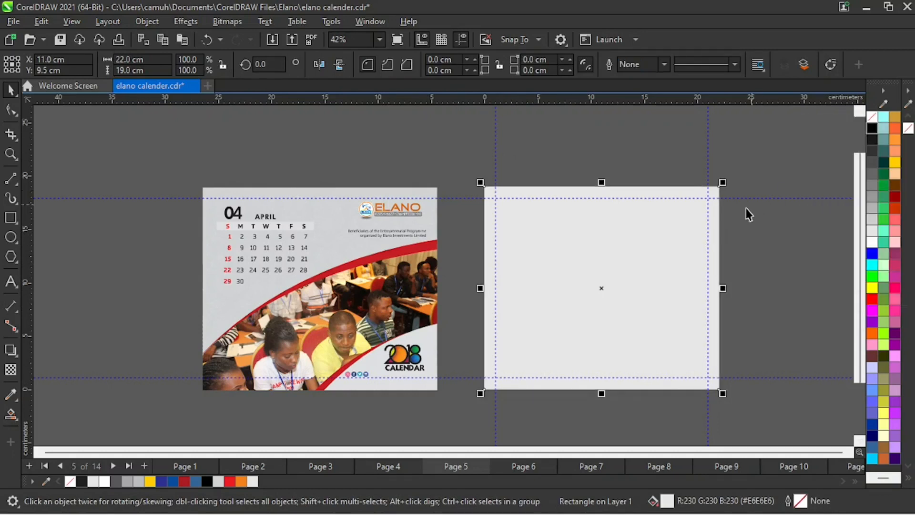
click(753, 224)
click(601, 321)
click(476, 151)
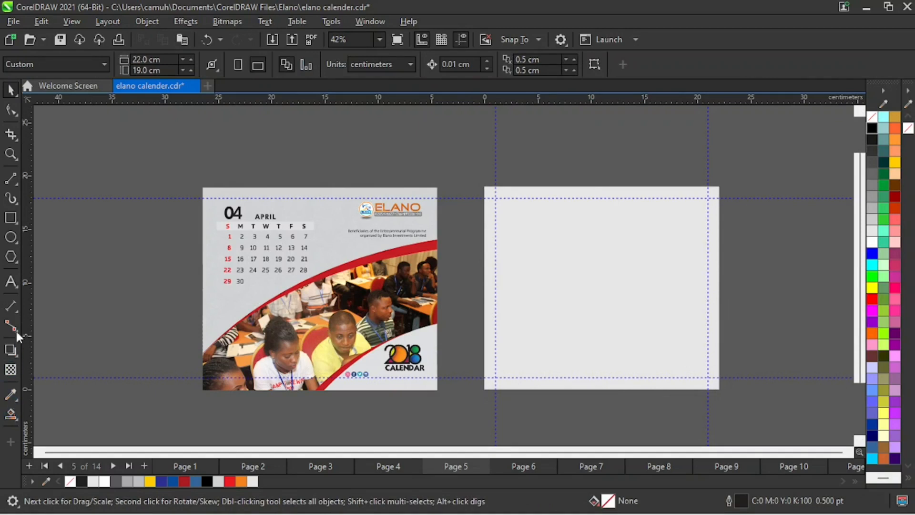
Draw two slanted straight lines across the new page: one through its middle, and one about 21.5 cm long across its lower corner area.
click(12, 177)
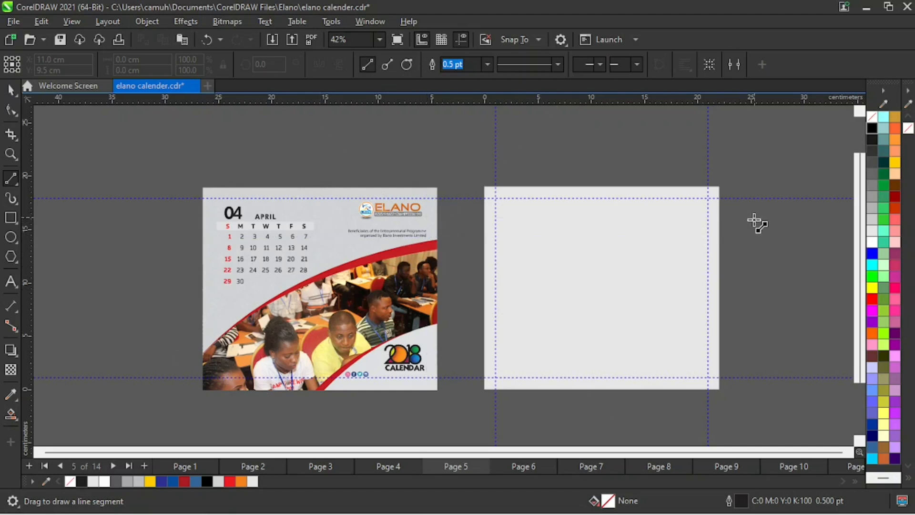
drag(754, 220, 423, 355)
drag(746, 290, 549, 416)
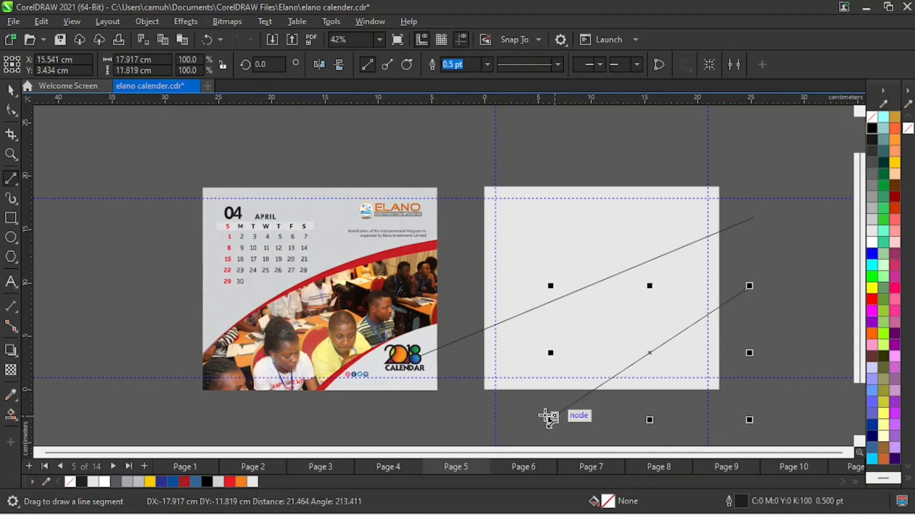
Adjust the lower line's slope by moving its upper end node outward and its lower end node slightly up and outward.
click(19, 116)
drag(747, 287, 766, 293)
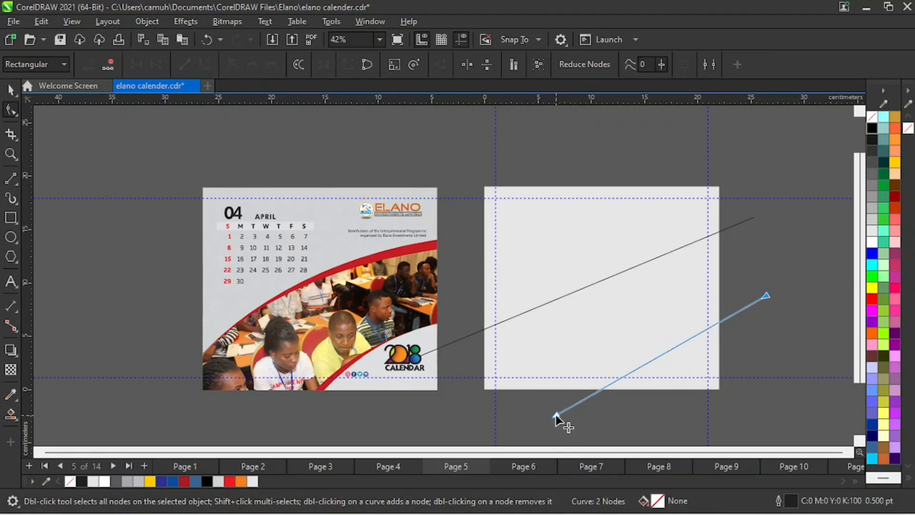
drag(556, 414, 544, 405)
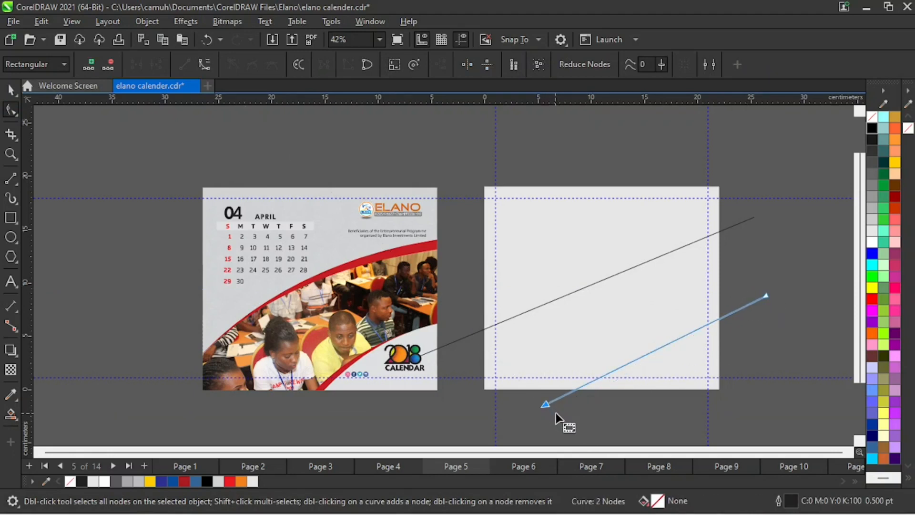
Nudge the upper end node of the lower slanted line slightly outward and down.
click(766, 296)
drag(768, 297, 770, 299)
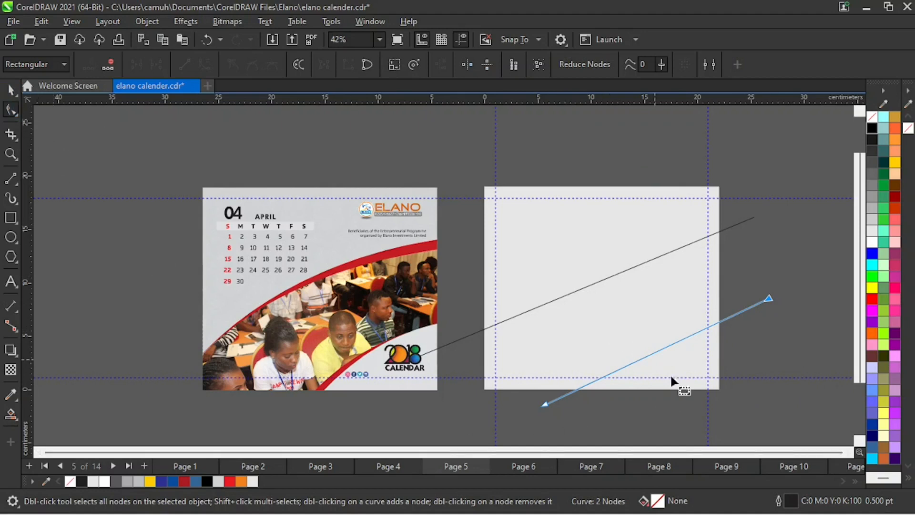
click(10, 90)
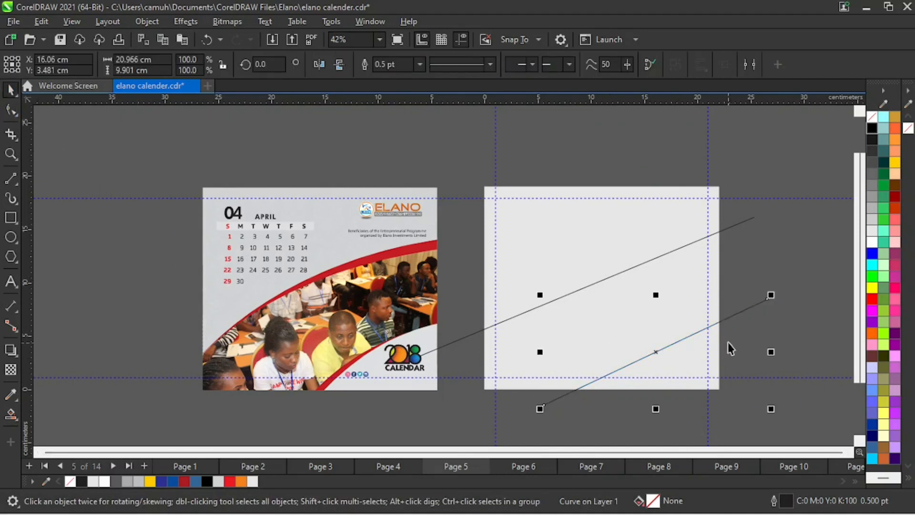
click(792, 250)
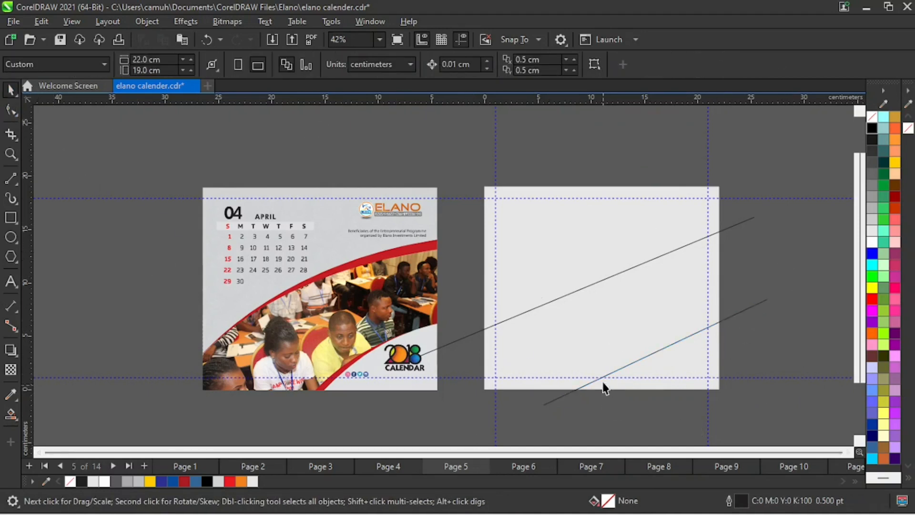
Convert the upper slanted line to a curve and bow its middle gently upward like the reference's photo edge.
click(602, 284)
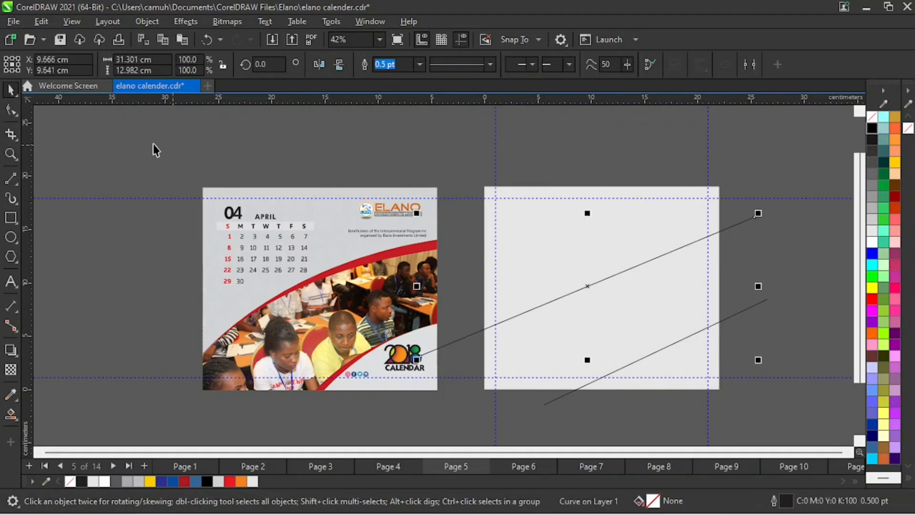
click(11, 111)
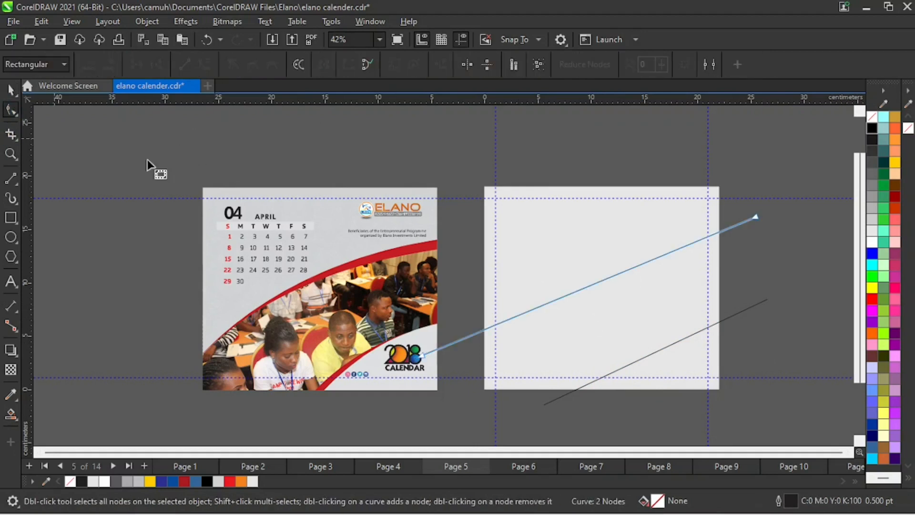
click(599, 281)
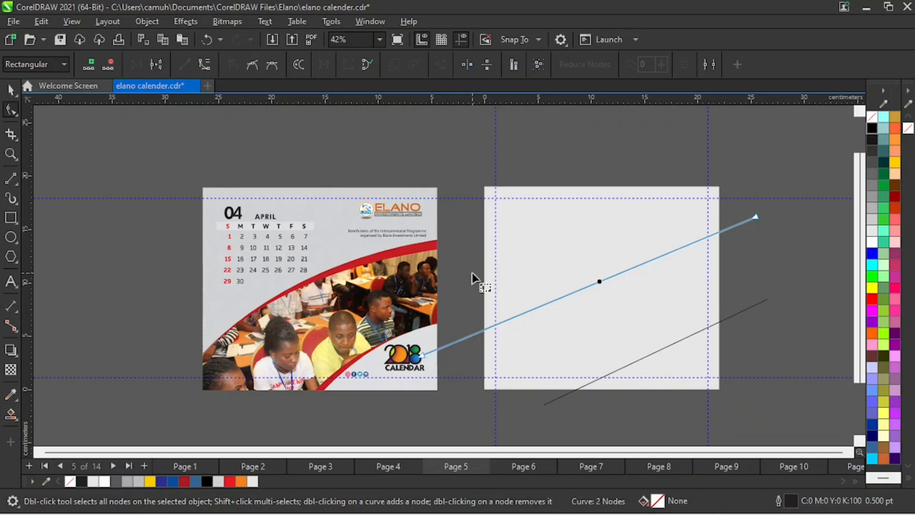
click(205, 64)
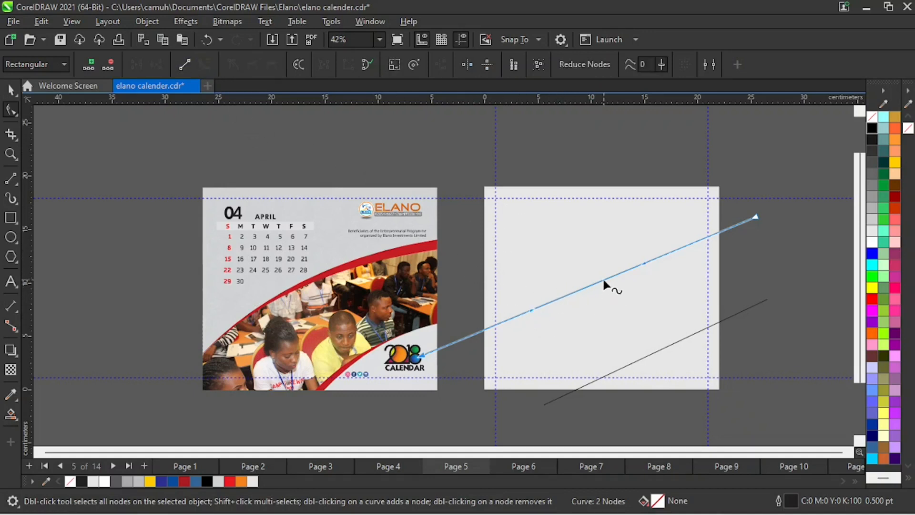
drag(603, 281, 591, 264)
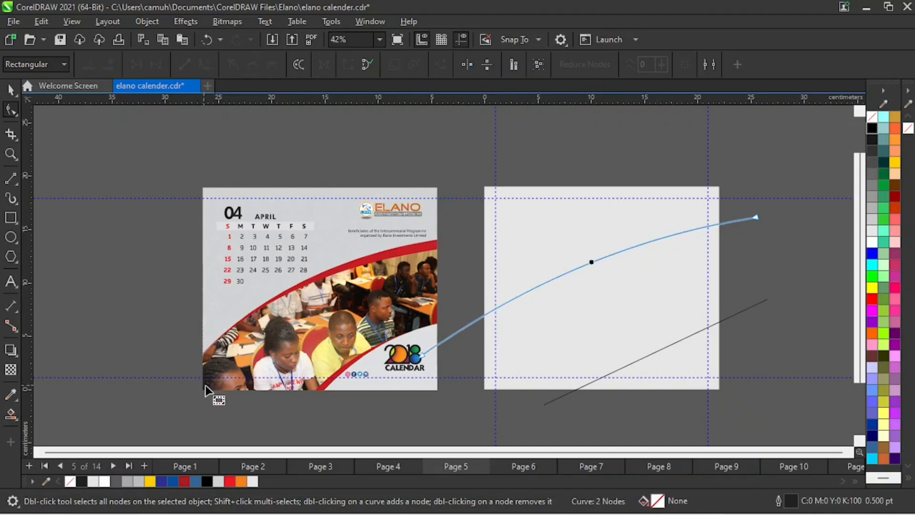
Convert the lower slanted line to a curve and bow its middle gently upward.
click(664, 351)
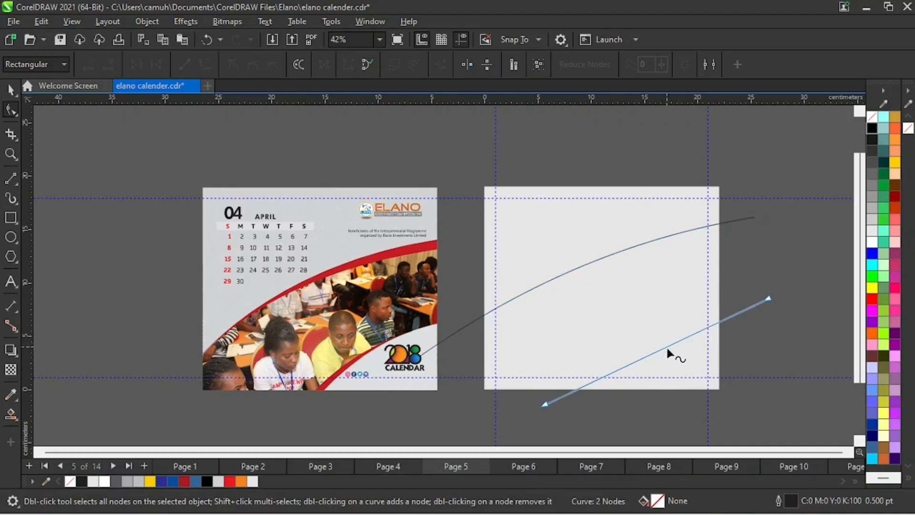
click(660, 350)
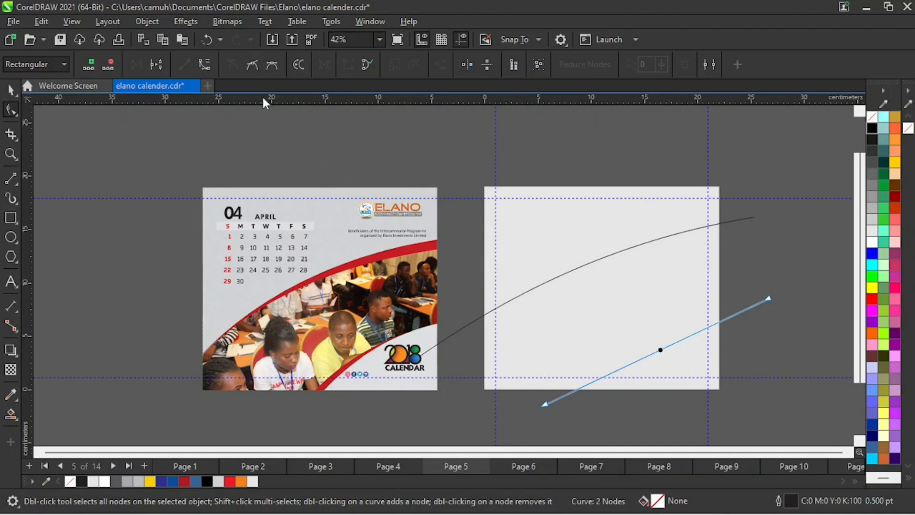
click(205, 65)
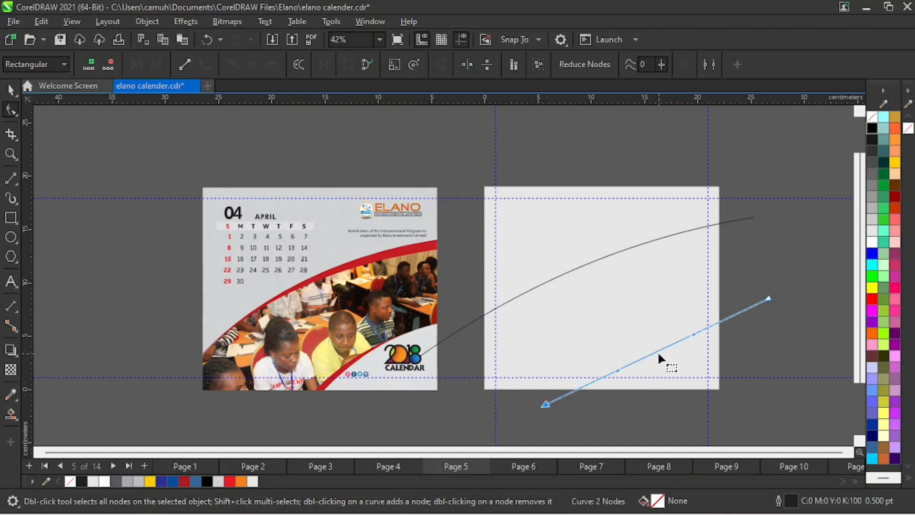
drag(657, 347, 649, 337)
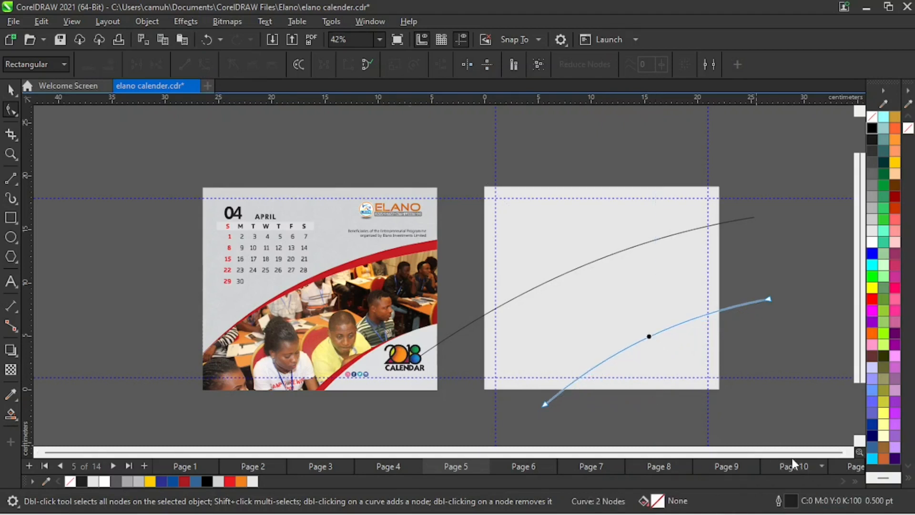
Move the grouped April reference page farther from the new page so it clears the upper curve's lower end.
click(11, 89)
click(233, 136)
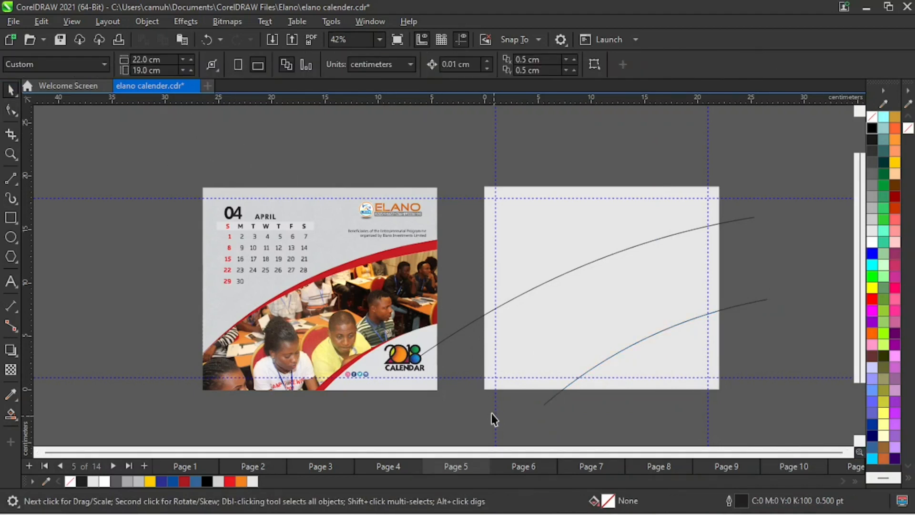
drag(128, 146, 450, 423)
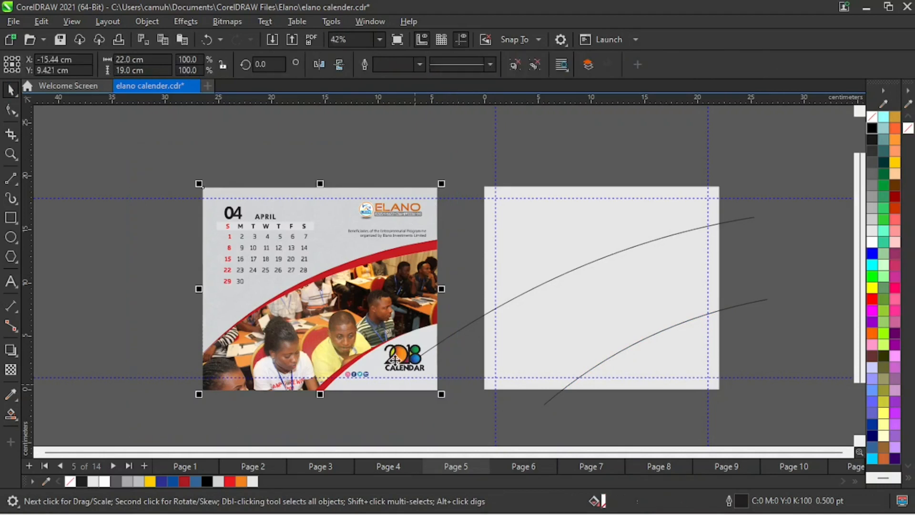
drag(394, 360, 349, 342)
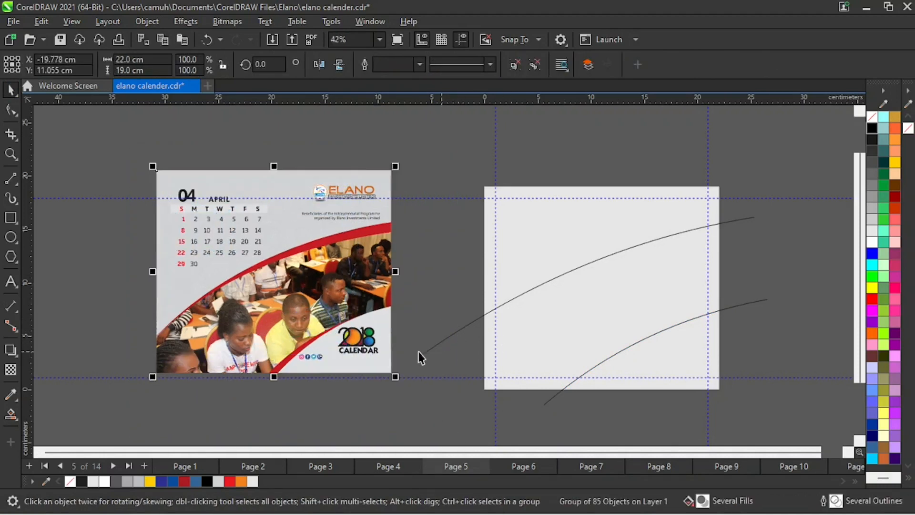
Reshape the upper curve by lowering its lower end node and raising both control handles for a rounder arc.
click(11, 111)
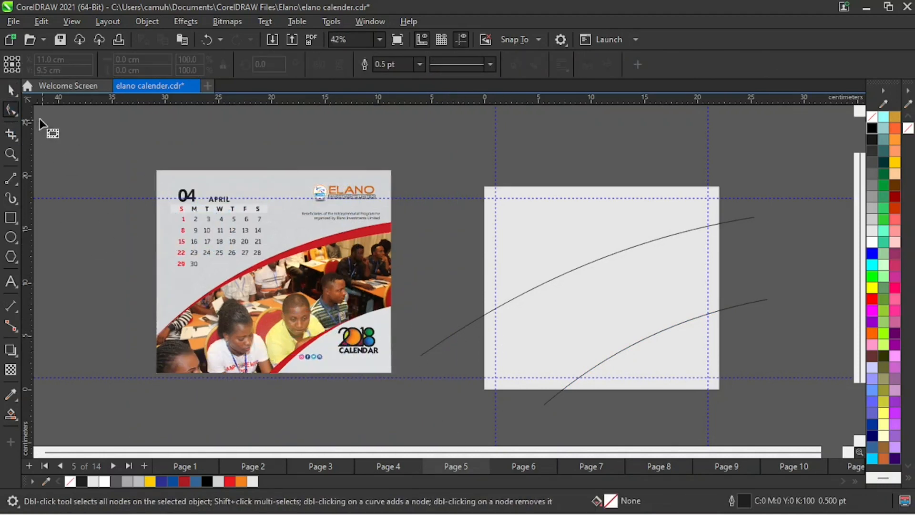
click(421, 357)
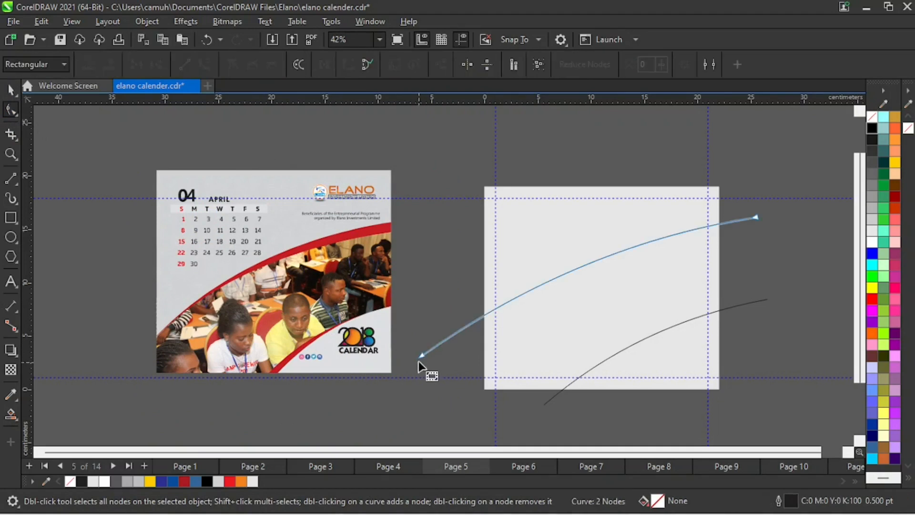
drag(421, 358, 430, 388)
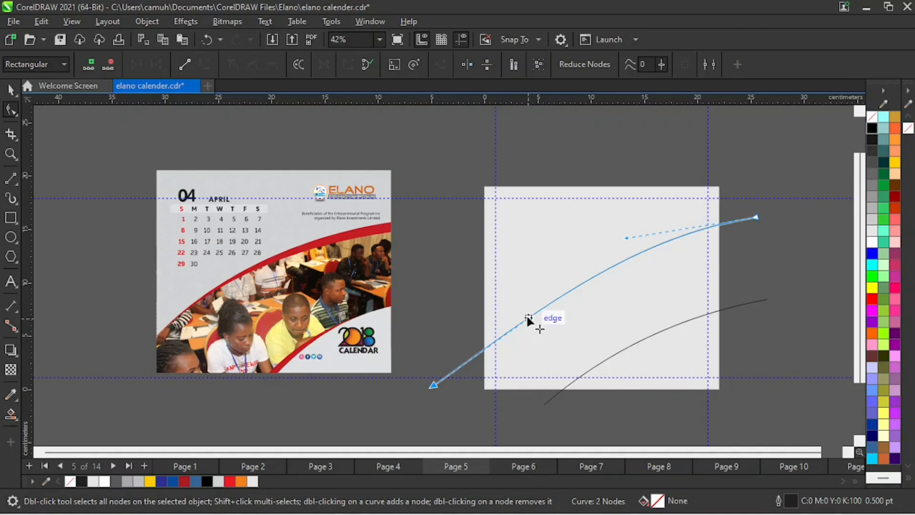
drag(528, 318, 519, 302)
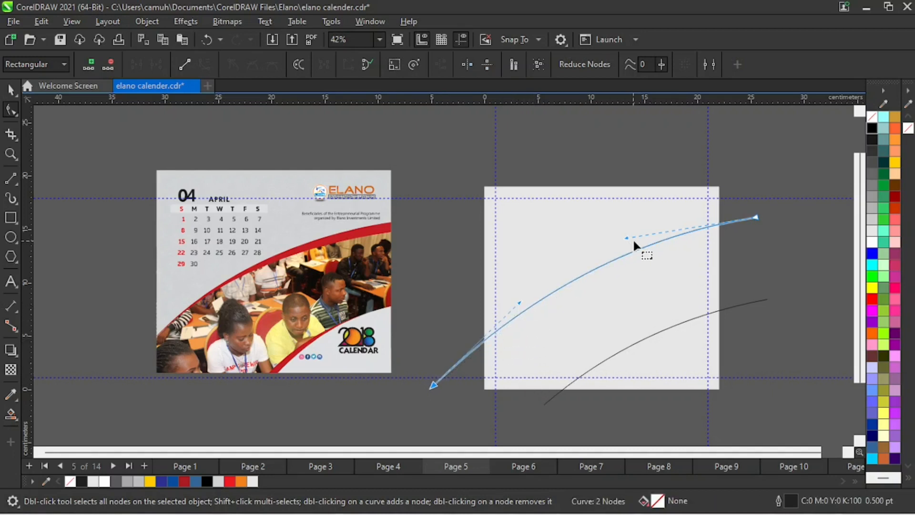
drag(634, 243, 629, 237)
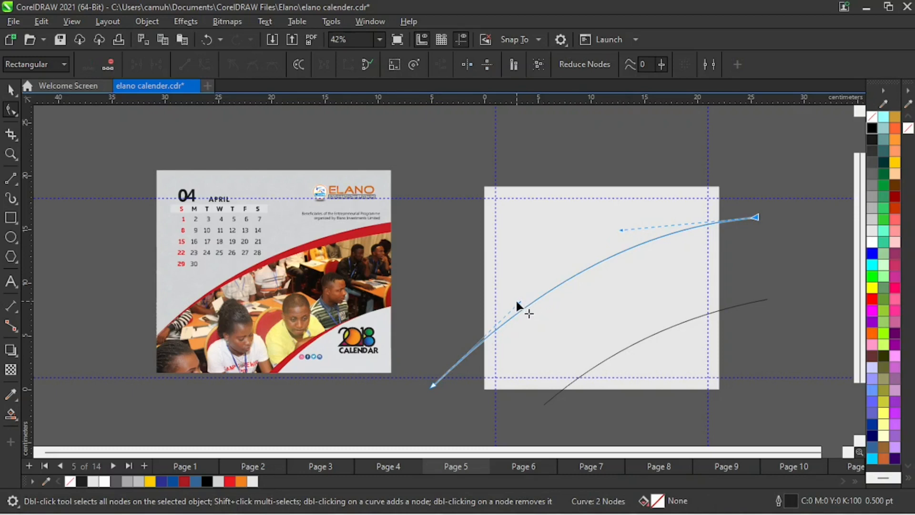
drag(517, 301, 517, 293)
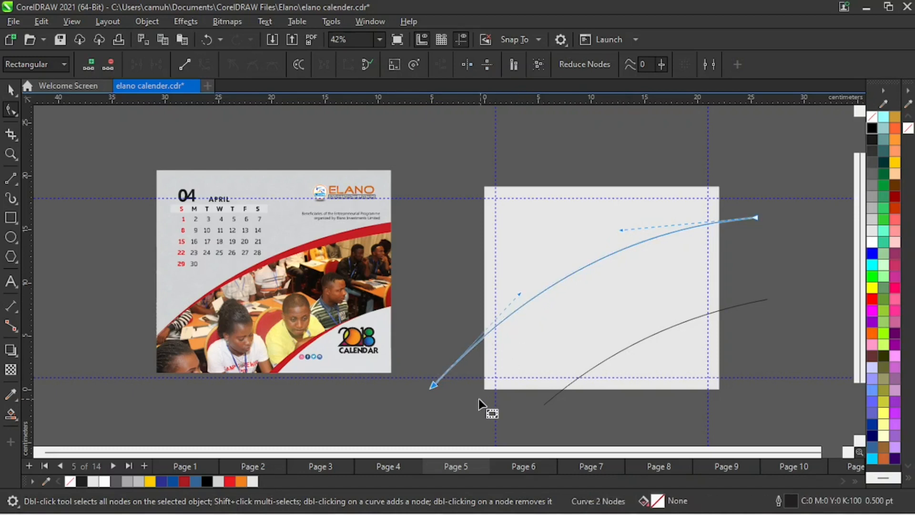
click(11, 89)
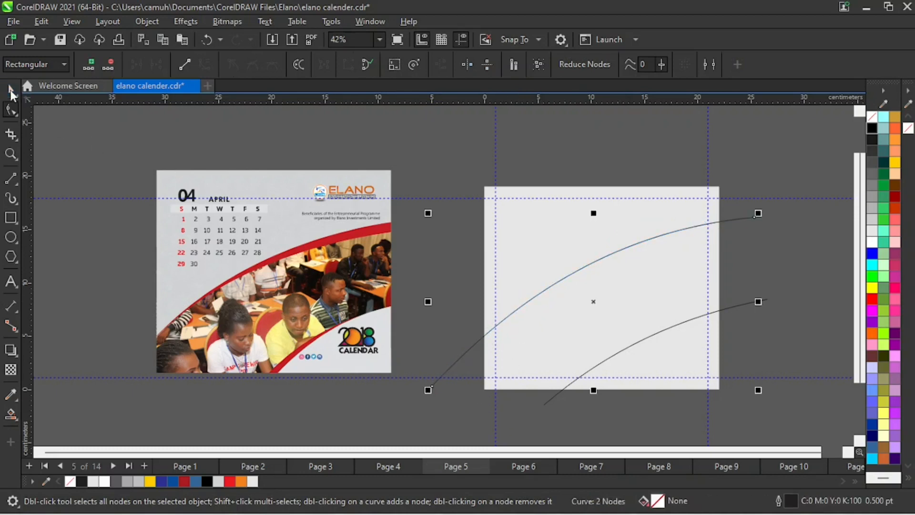
click(465, 150)
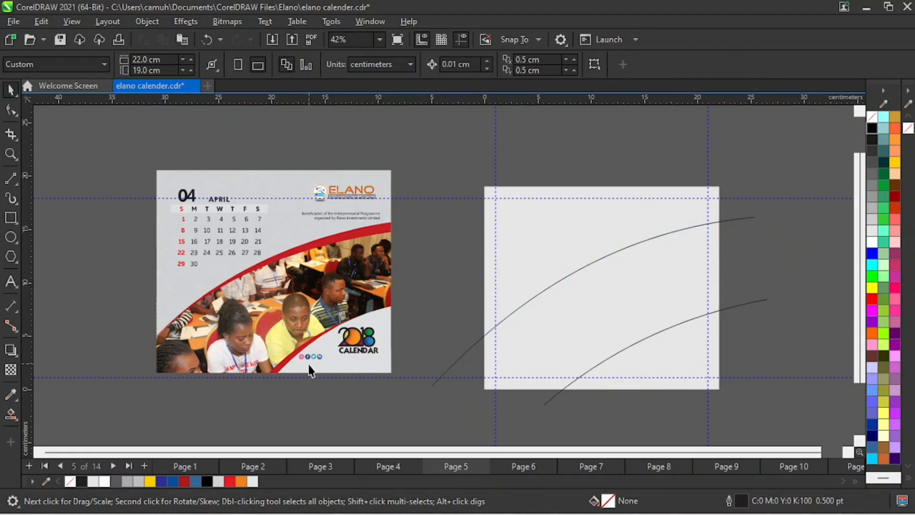
Move the upper curve's rotation centre to the point where the curve crosses the page's left edge.
click(747, 219)
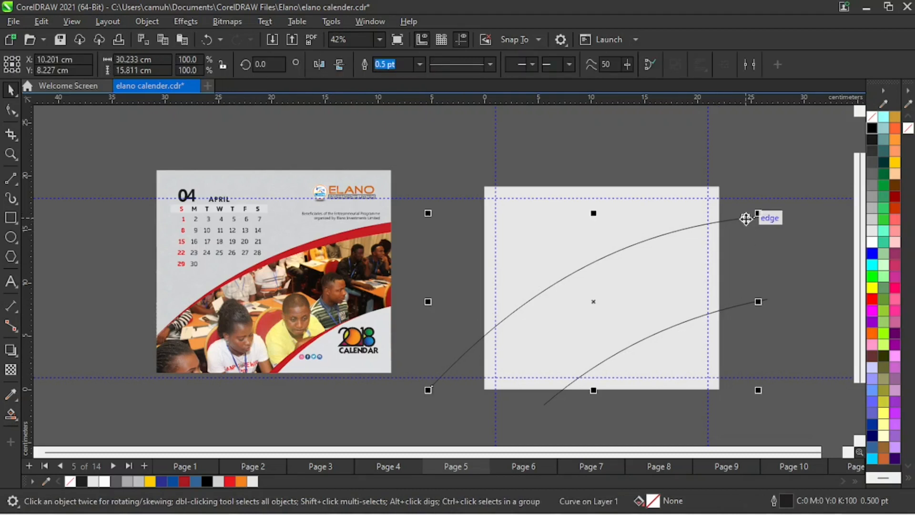
click(746, 218)
click(782, 234)
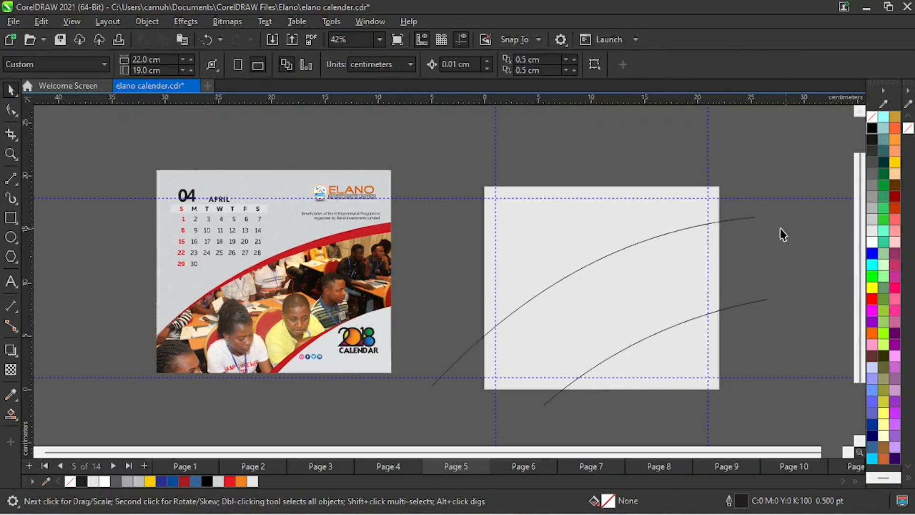
click(749, 221)
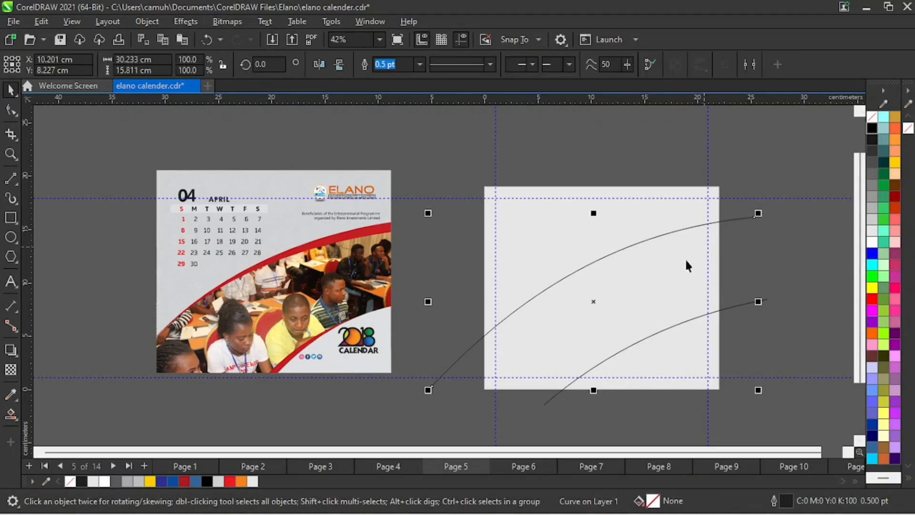
click(594, 298)
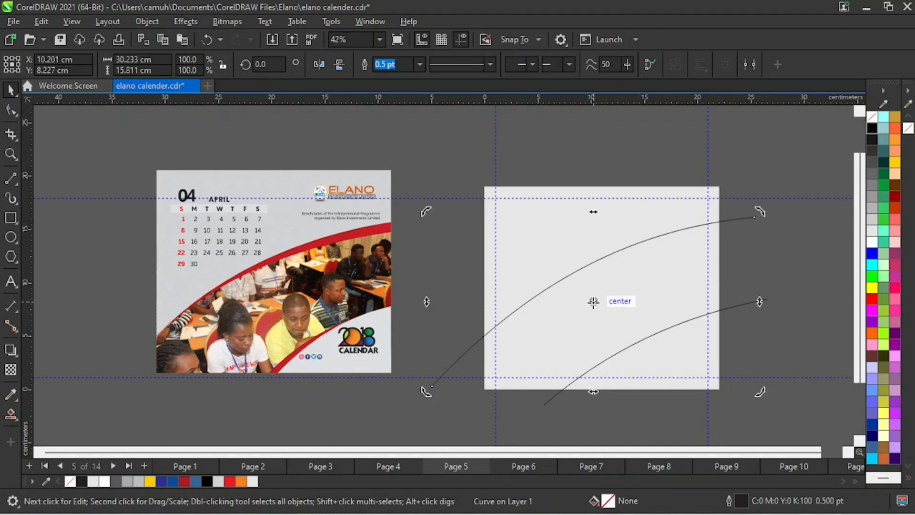
mouse_move(593, 301)
mouse_down()
mouse_move(508, 337)
mouse_move(484, 336)
mouse_up()
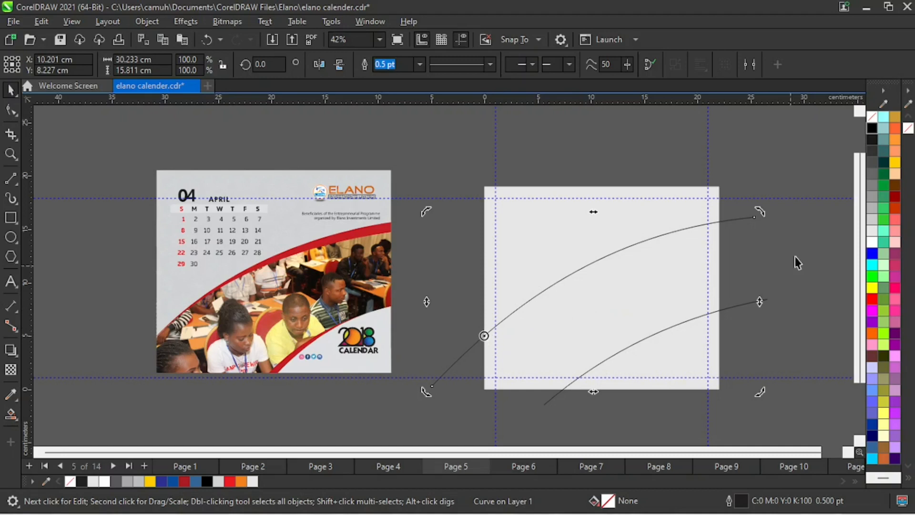
Create a copy of the upper curve rotated about 3° clockwise around its pivot on the page's left edge.
mouse_move(759, 211)
mouse_down()
mouse_move(770, 234)
mouse_move(774, 222)
mouse_up()
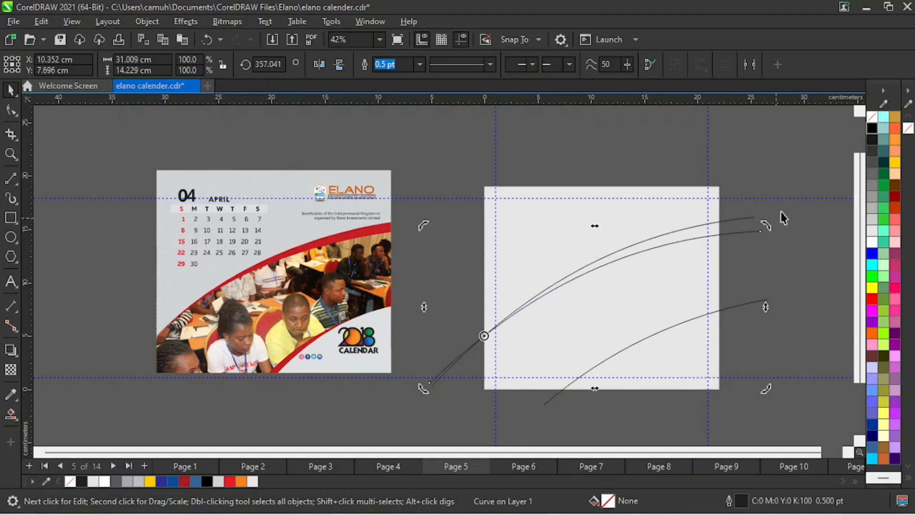
click(790, 164)
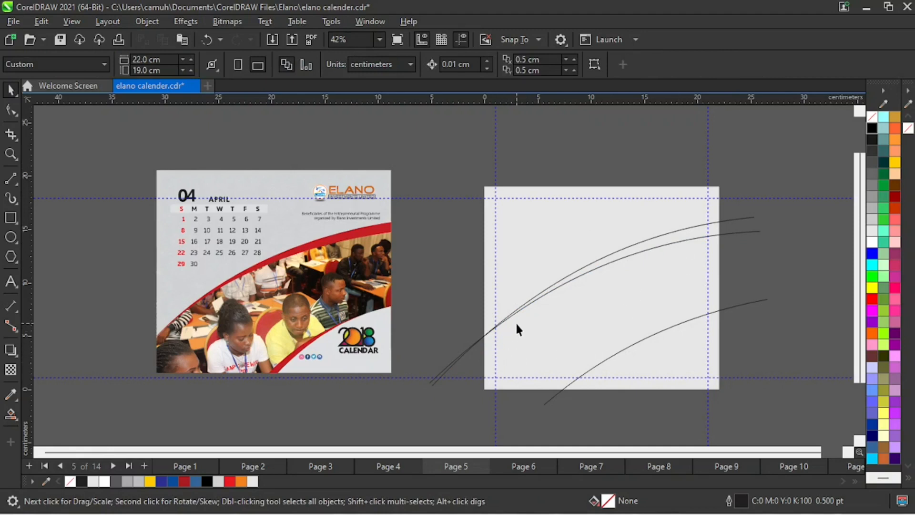
click(647, 336)
click(766, 353)
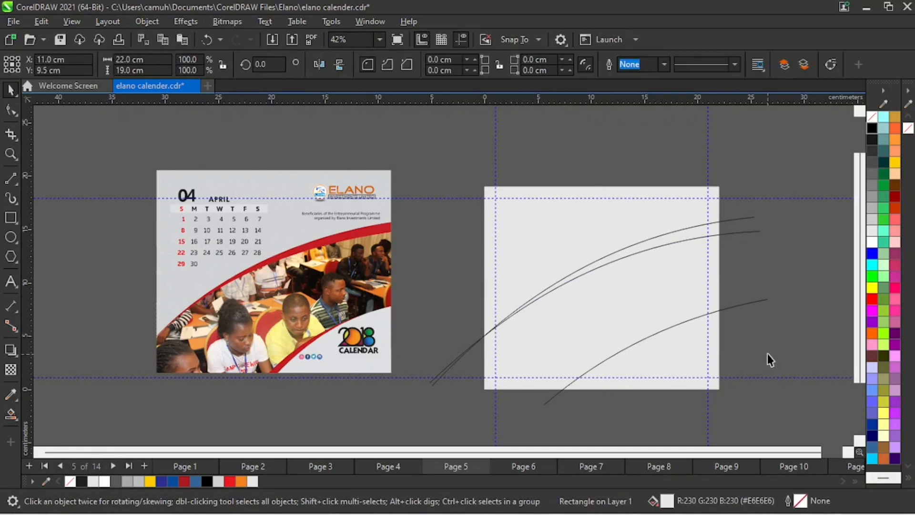
Move the lower curve's rotation centre to the page's right edge and create a copy rotated about 4.4° counter-clockwise.
click(755, 305)
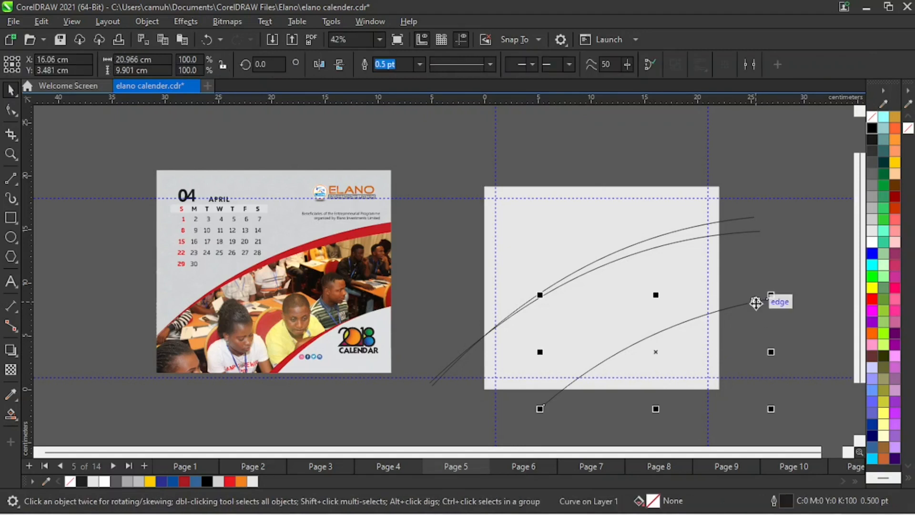
click(655, 353)
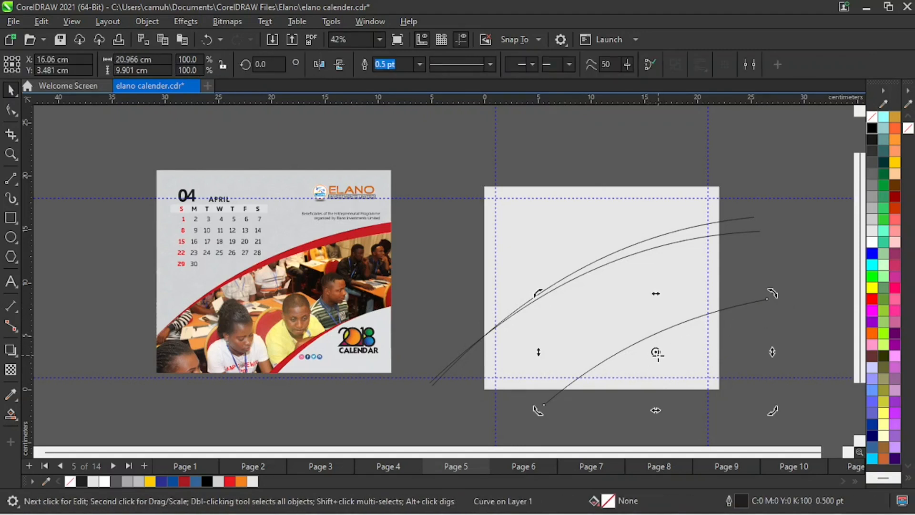
drag(655, 352, 719, 310)
drag(534, 408, 550, 416)
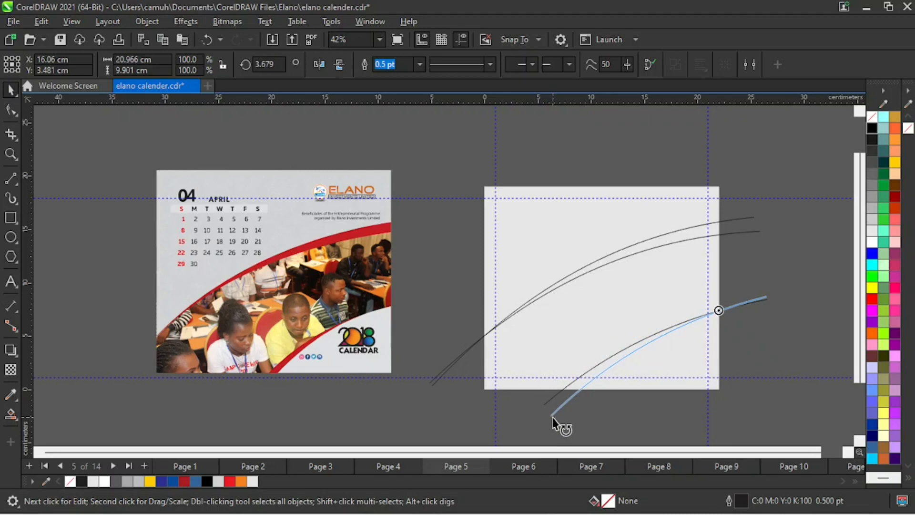
drag(553, 418, 556, 416)
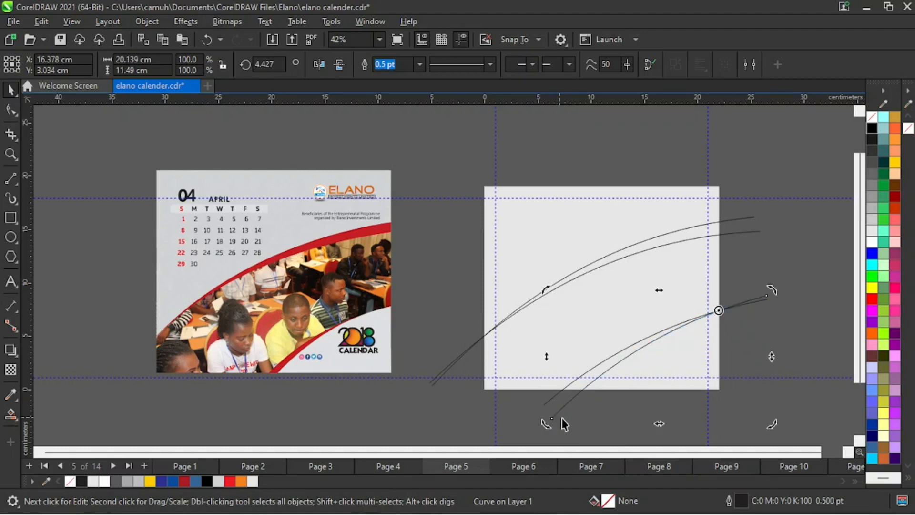
click(777, 283)
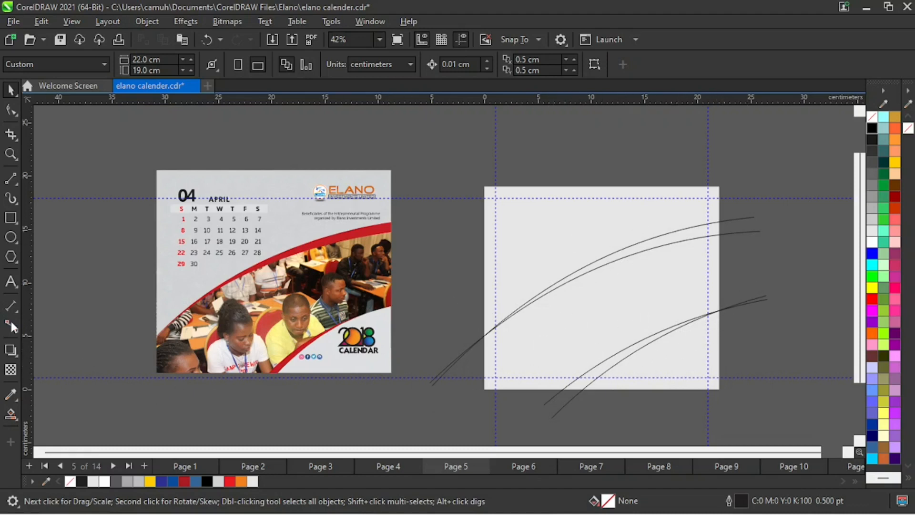
Smart Fill the area above the upper curves, both crescents between the curve pairs, and the page's lower right corner area.
click(15, 416)
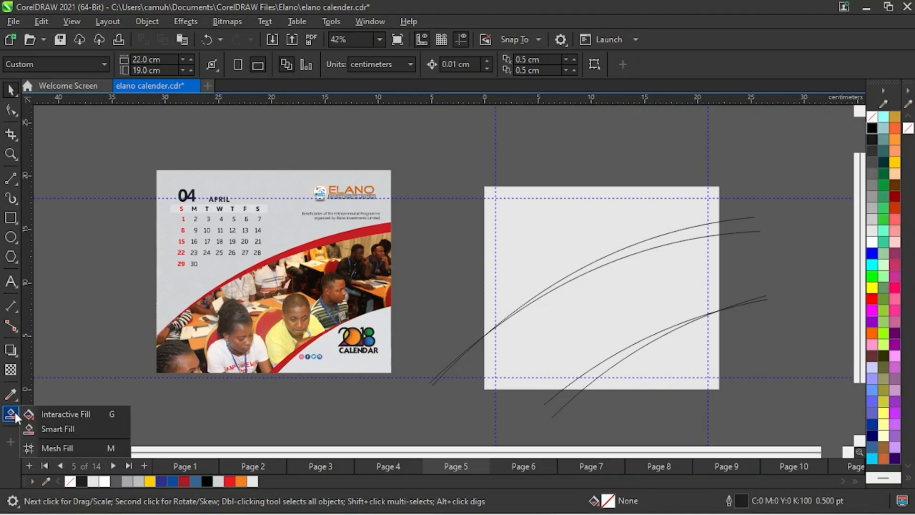
click(57, 425)
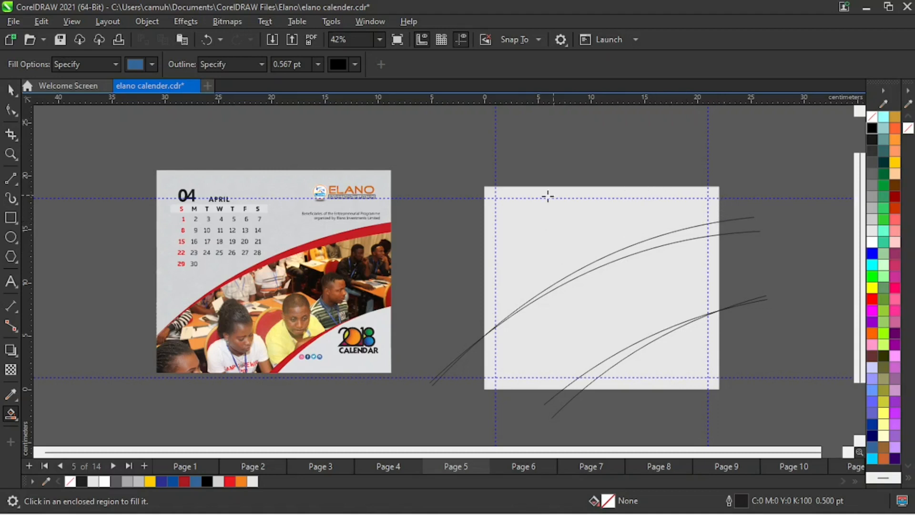
click(560, 227)
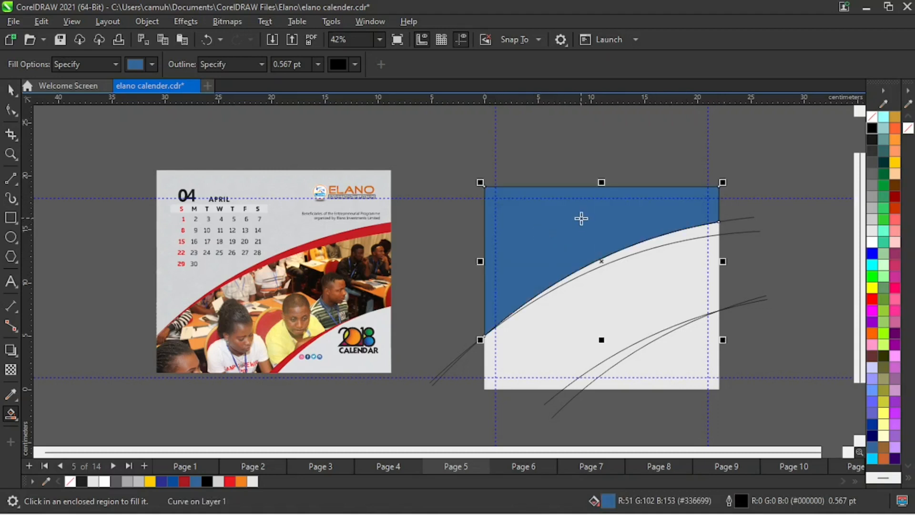
click(690, 234)
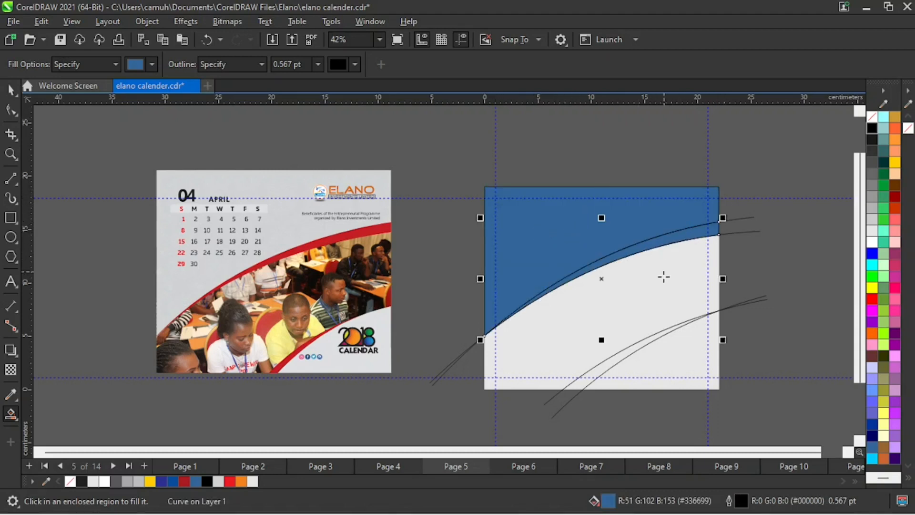
click(638, 346)
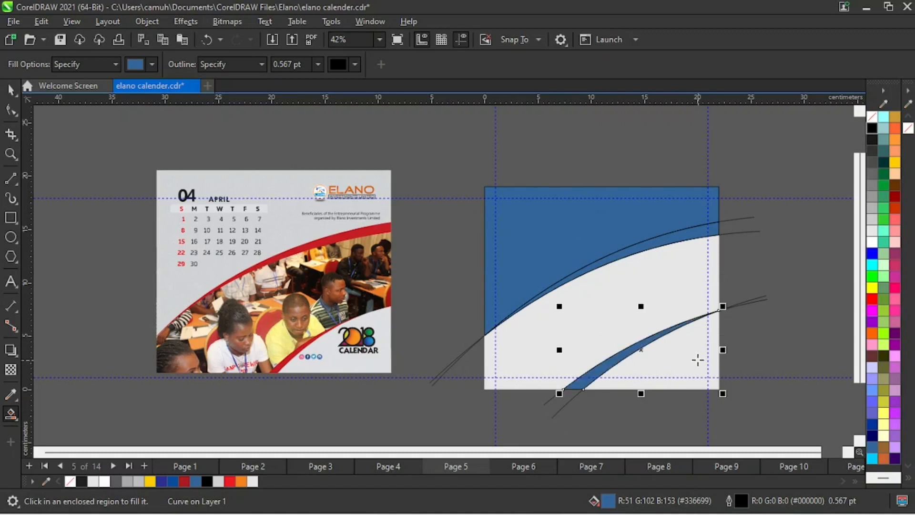
click(698, 360)
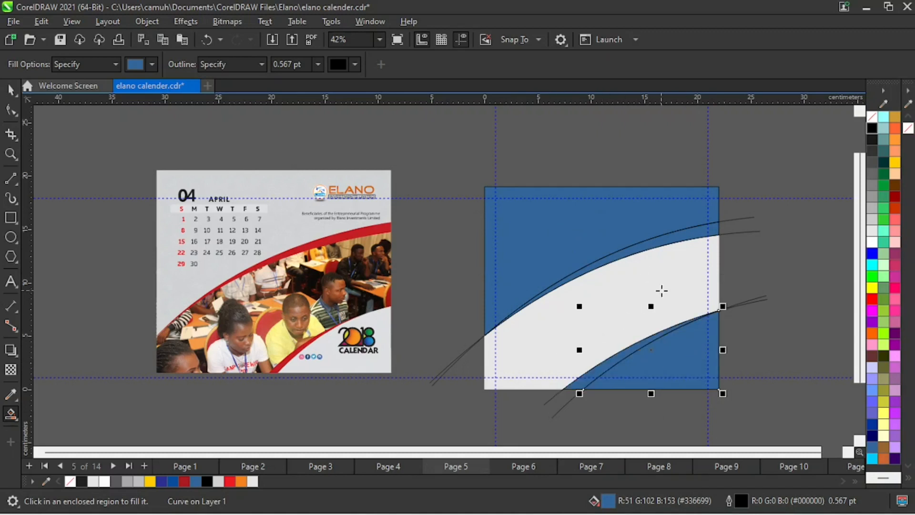
Delete the four original construction curves that extend beyond the page, keeping the filled shapes.
click(11, 89)
click(793, 258)
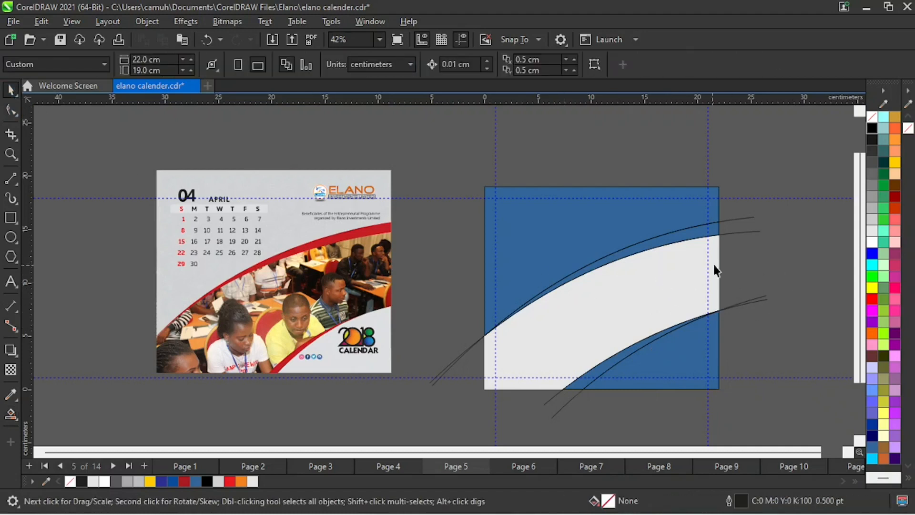
click(746, 233)
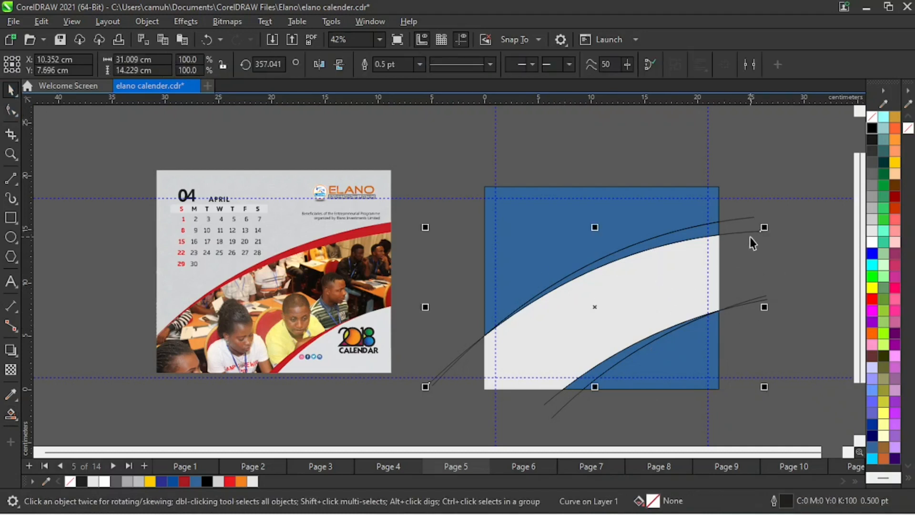
key(Delete)
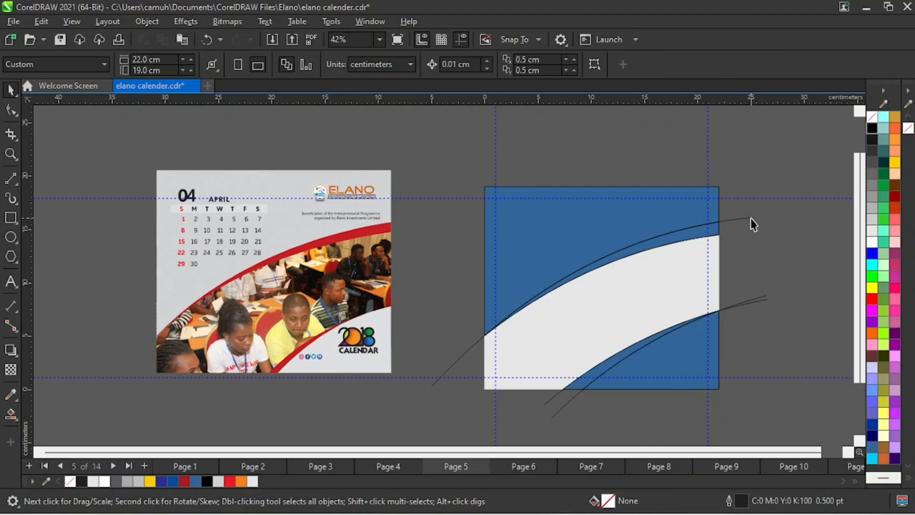
click(750, 220)
key(Delete)
click(761, 300)
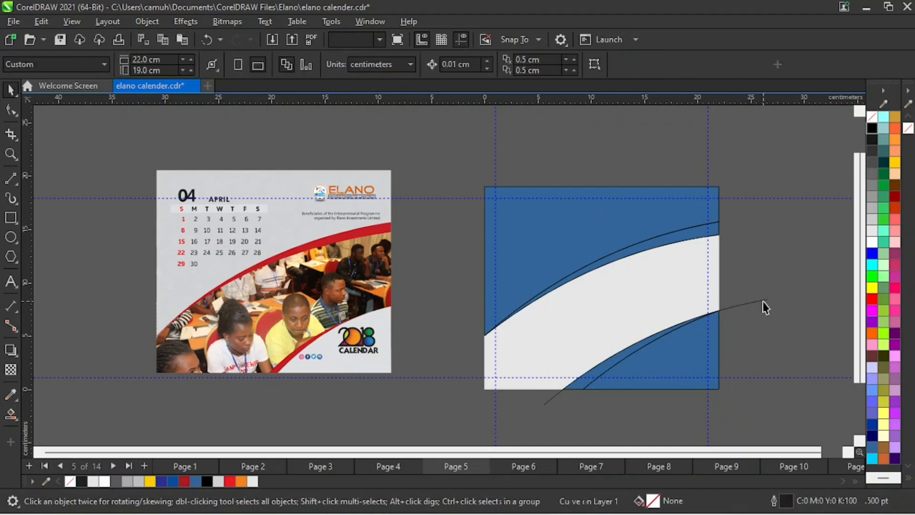
key(Delete)
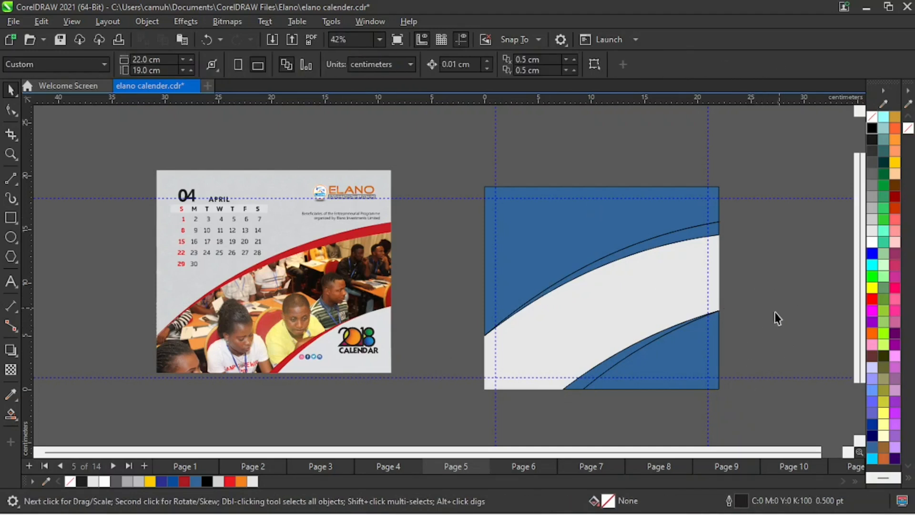
Fill the lower and upper crescent shapes with the dark red C20 M100 Y100 K18.
drag(625, 350, 553, 328)
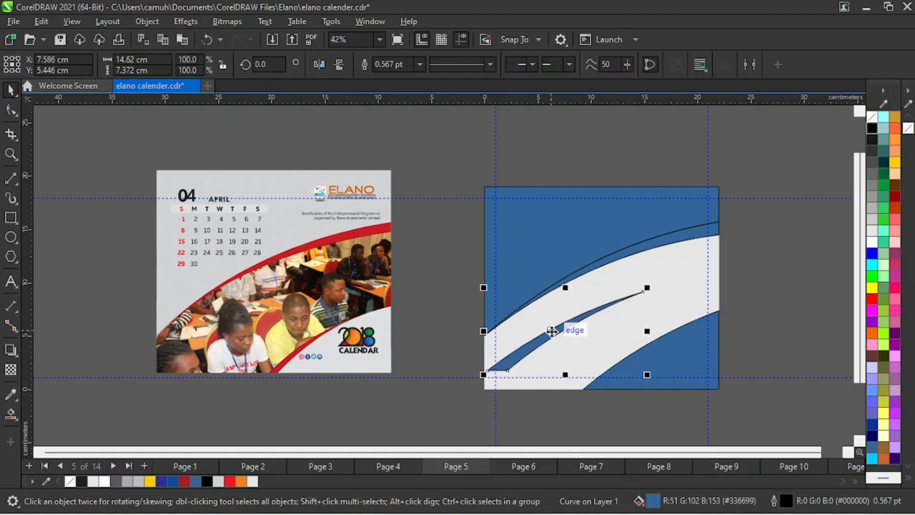
key(ctrl+z)
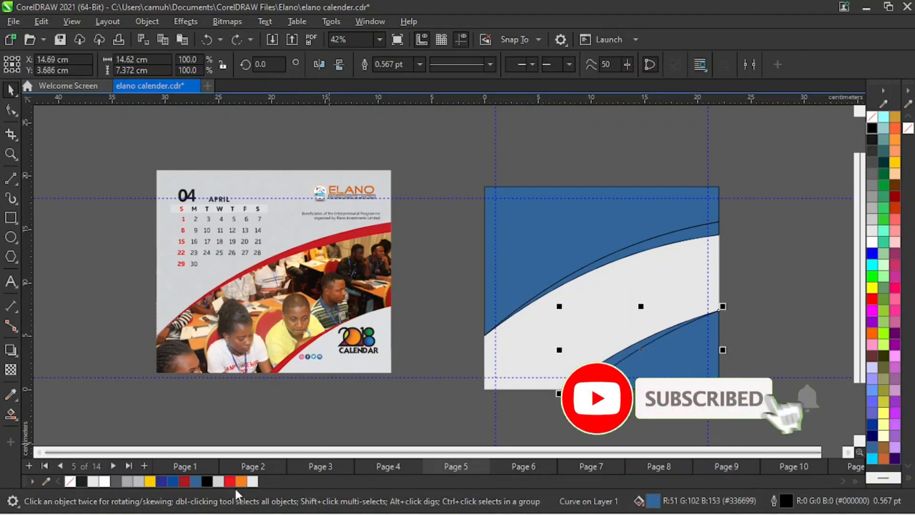
click(187, 479)
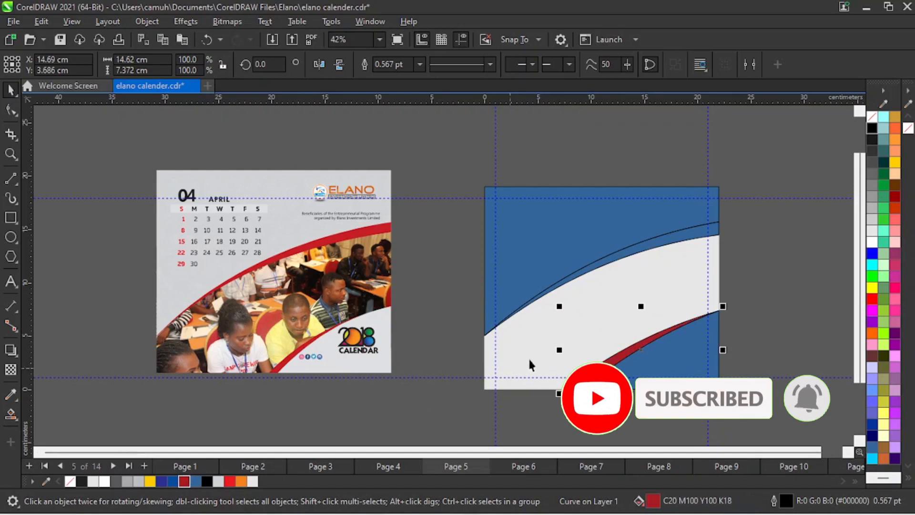
click(679, 244)
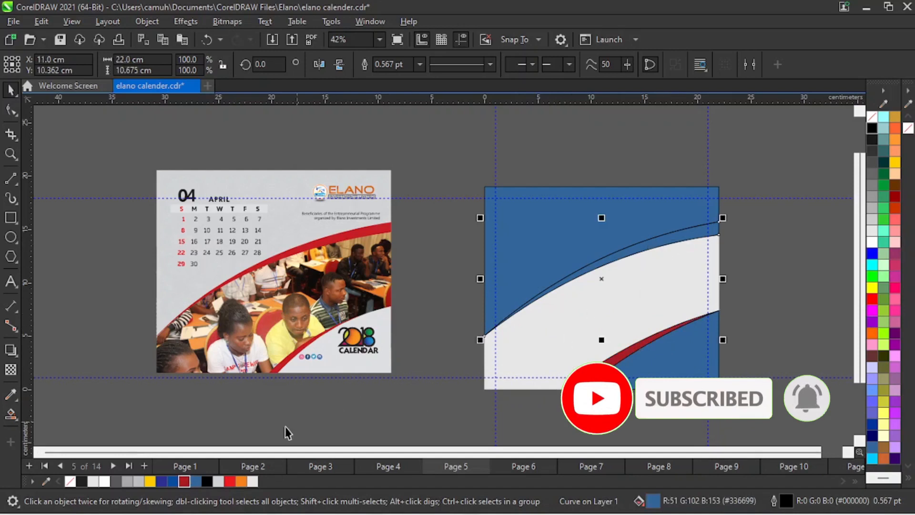
click(185, 481)
Remove the outline from all five shapes on the page.
drag(458, 123, 767, 419)
right_click(874, 120)
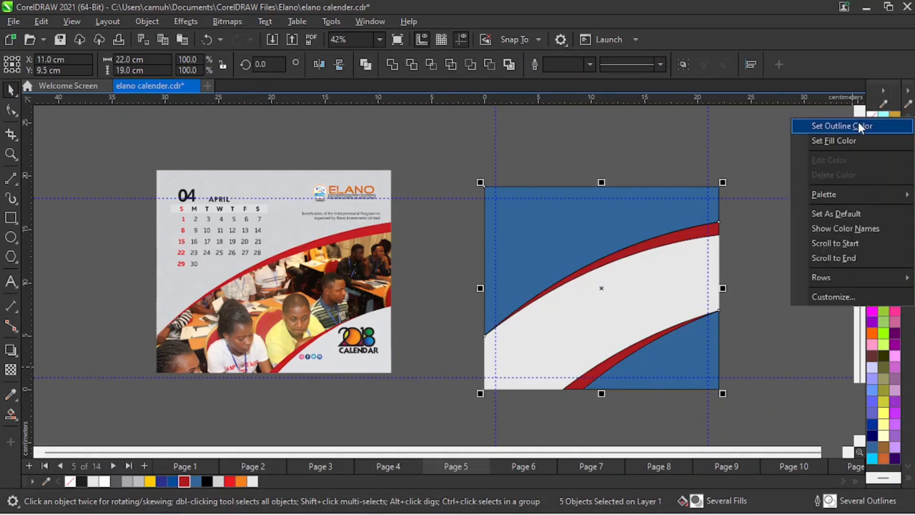
click(859, 125)
Fill the two blue areas above and below the red bands with 10% Black.
click(605, 219)
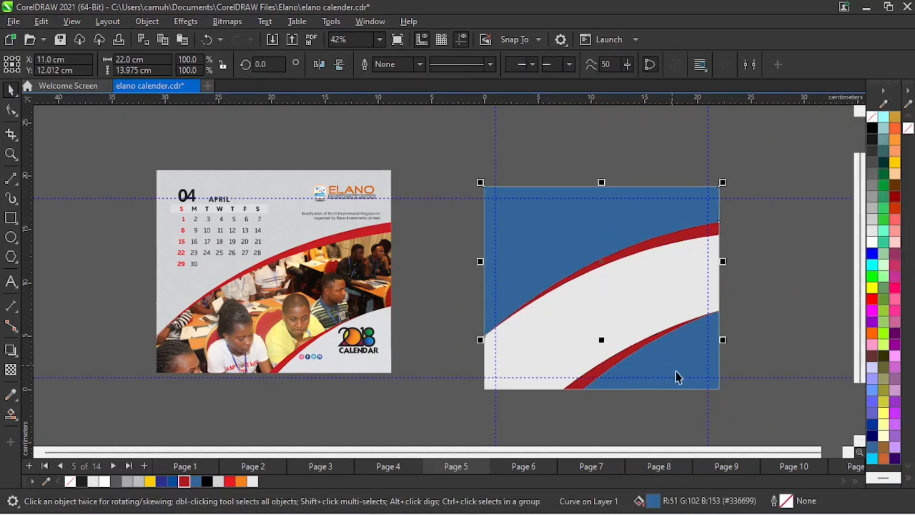
shift+click(682, 360)
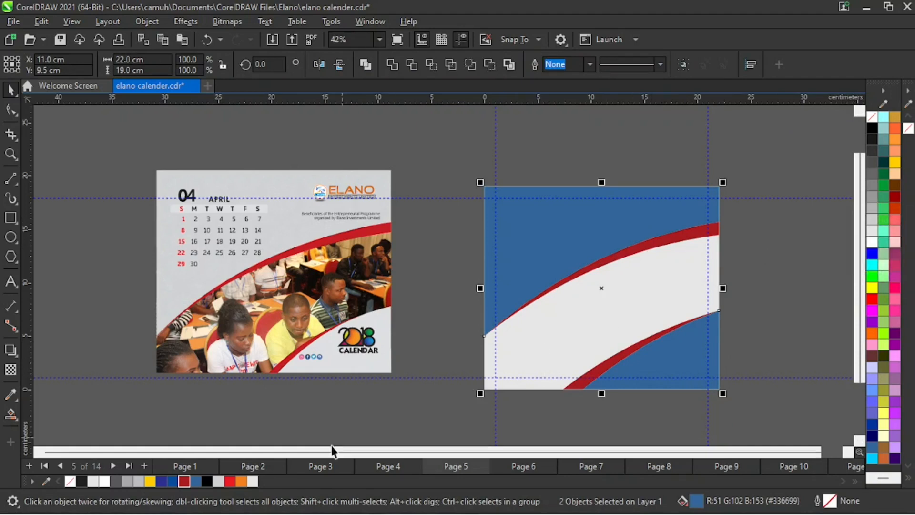
click(253, 481)
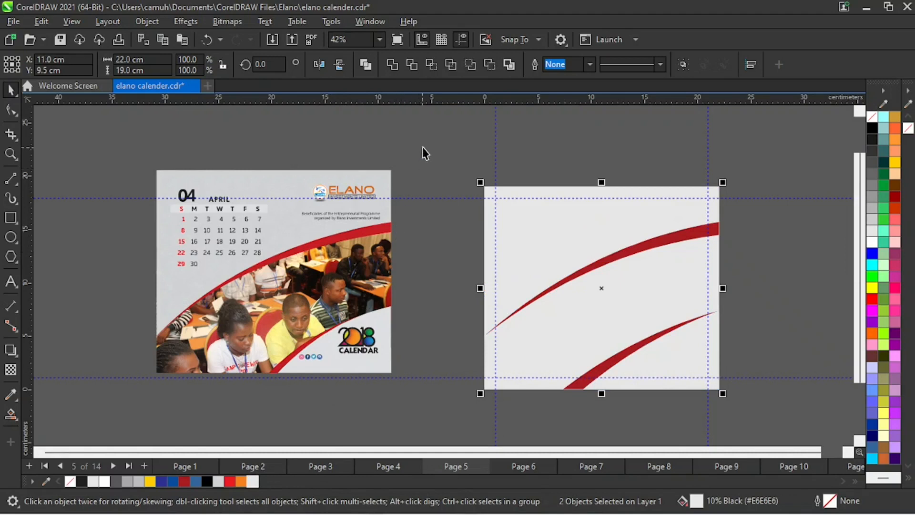
click(430, 242)
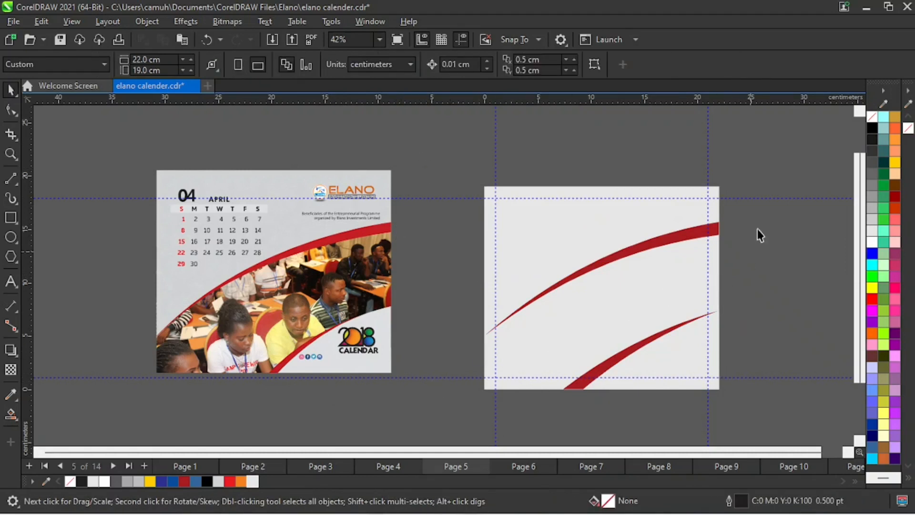
Ungroup the reference April calendar and copy its Elano logo and beneficiaries text to the new page's upper right area.
click(359, 278)
drag(449, 153, 288, 232)
click(321, 178)
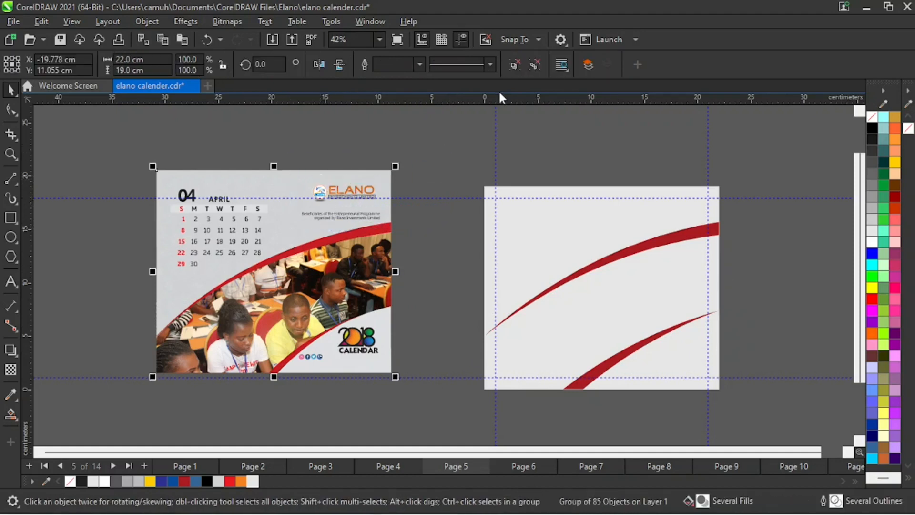
click(515, 65)
drag(470, 139, 289, 244)
drag(348, 210, 662, 213)
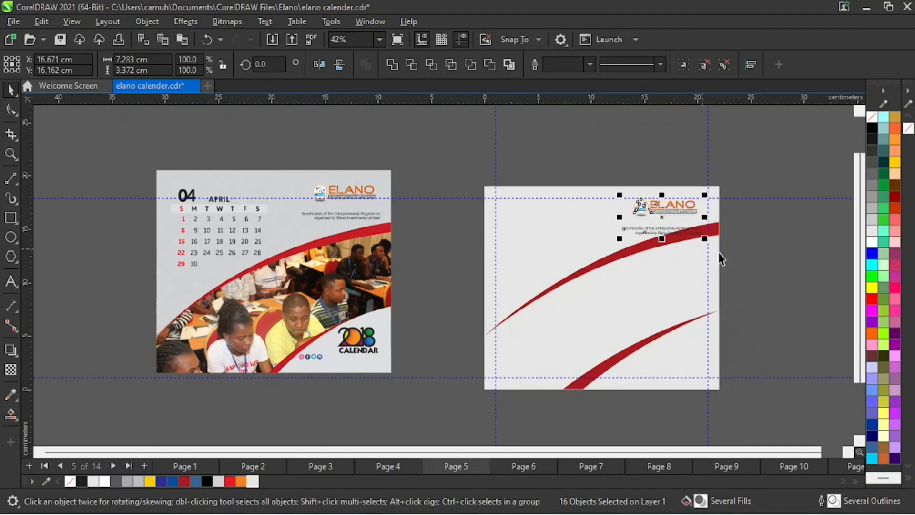
Move the beneficiaries text up, closer beneath the Elano Investments Limited logo on the new page.
click(771, 279)
key(z)
drag(553, 161, 791, 275)
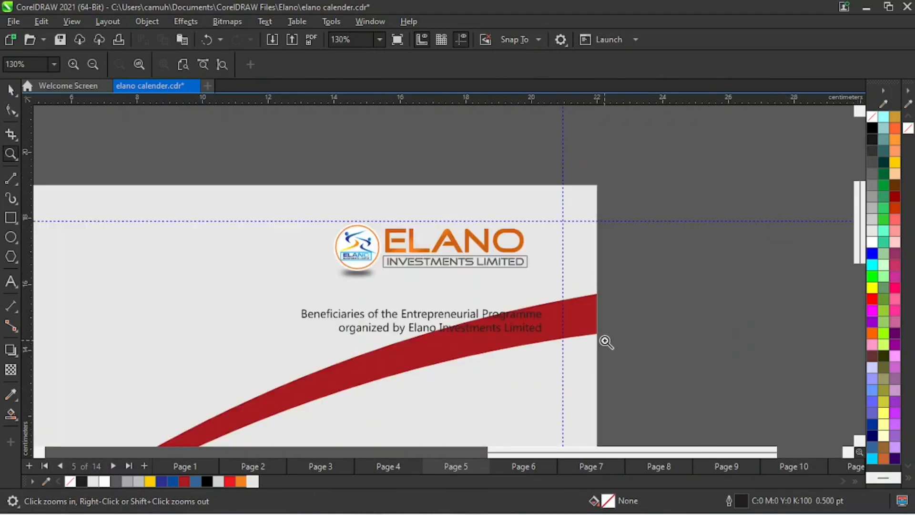
key(space)
drag(694, 292, 261, 371)
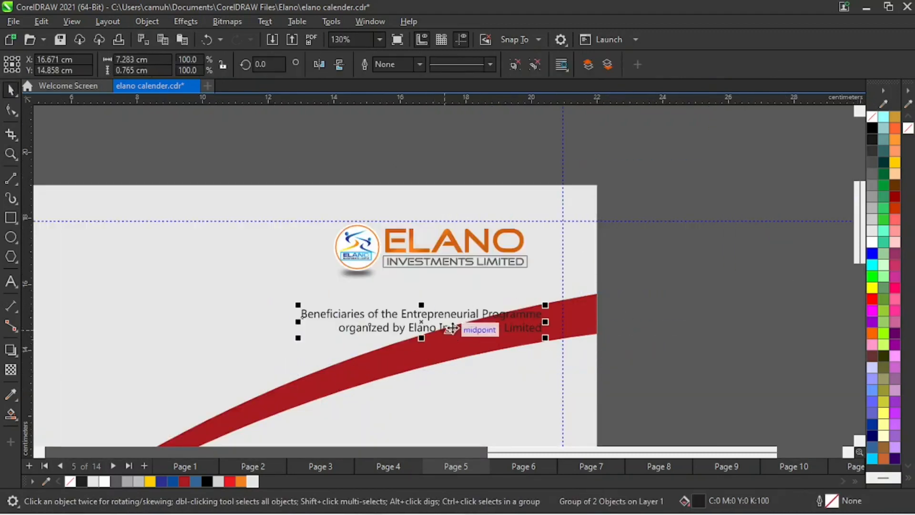
mouse_move(423, 320)
mouse_down()
mouse_move(423, 307)
mouse_move(432, 307)
mouse_up()
Copy the April heading and date grid from the reference calendar to the new page's upper left area.
key(z)
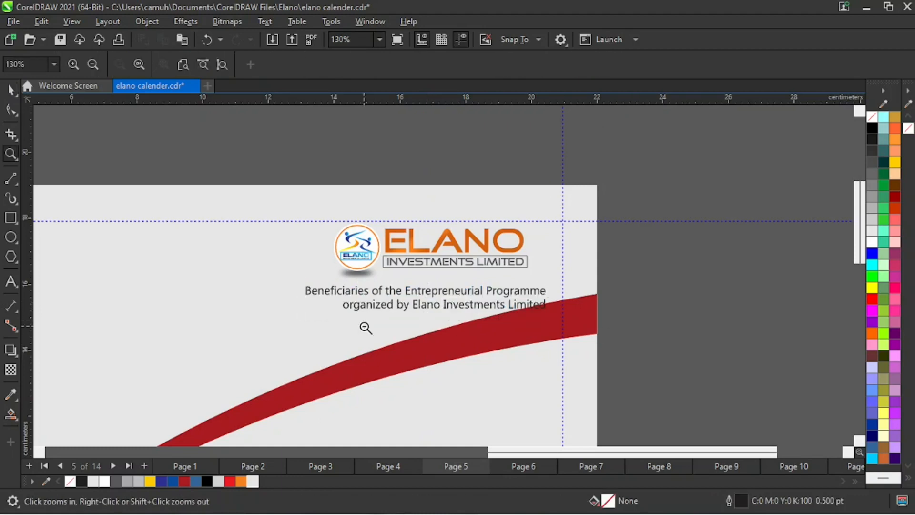
right_click(366, 327)
key(space)
drag(143, 166, 272, 280)
drag(219, 227, 545, 240)
Copy the 2018 Calendar logo and social media icons from the reference to the new page's lower right corner.
click(402, 377)
drag(430, 304, 310, 378)
drag(362, 348, 685, 363)
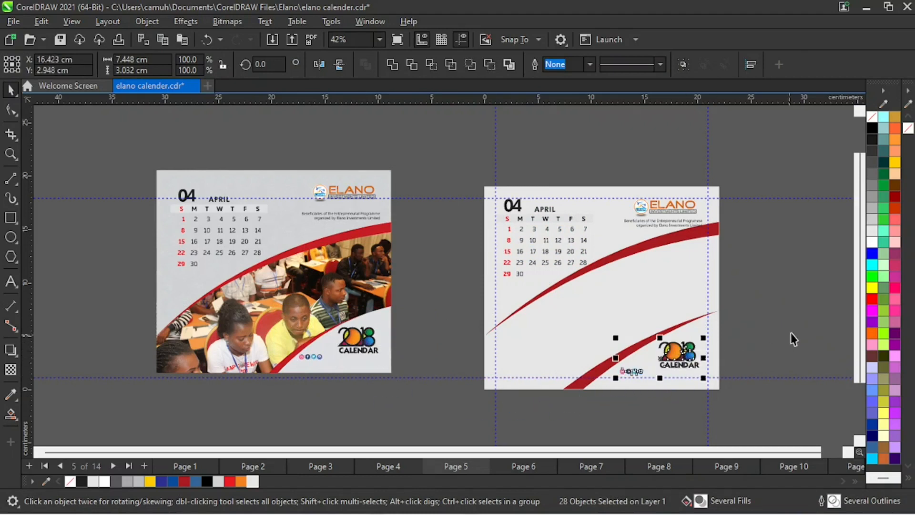
click(795, 355)
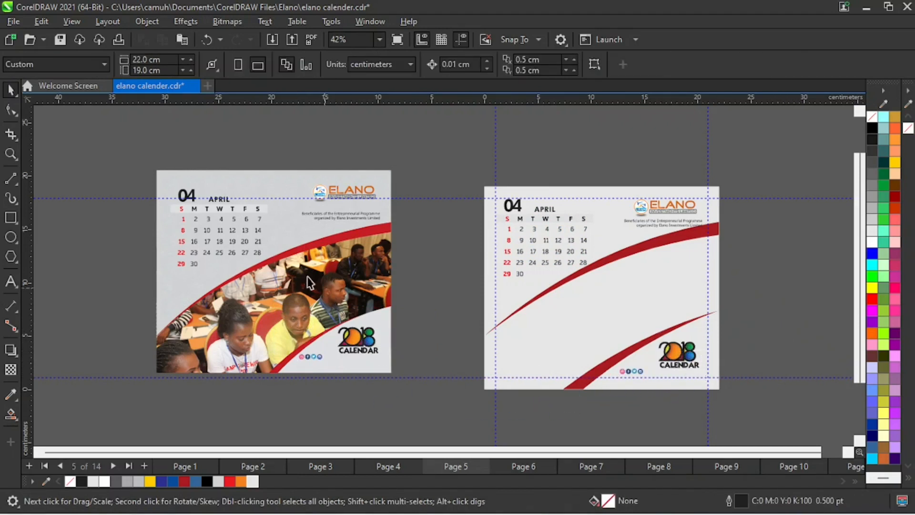
Move the reference calendar farther away from the new page and nudge the new page's April date grid slightly inward from the margin guide.
drag(138, 178, 297, 340)
click(389, 276)
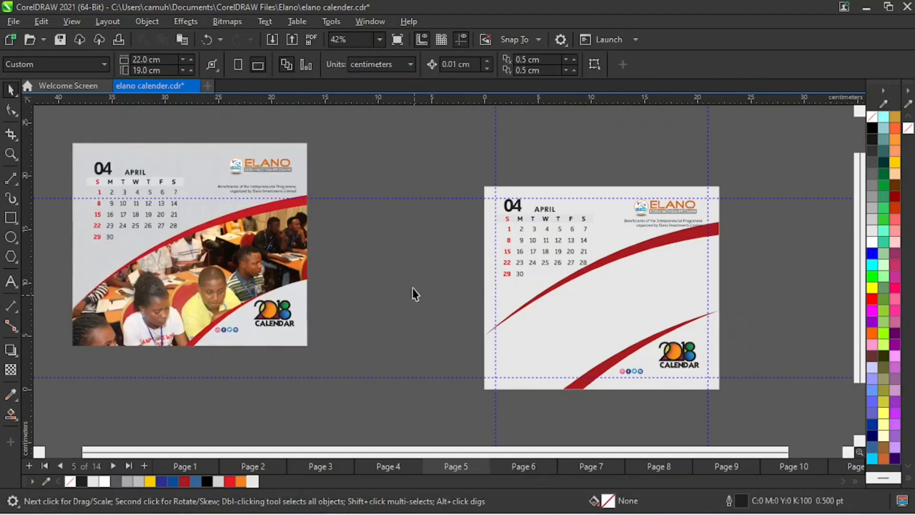
drag(449, 169, 615, 302)
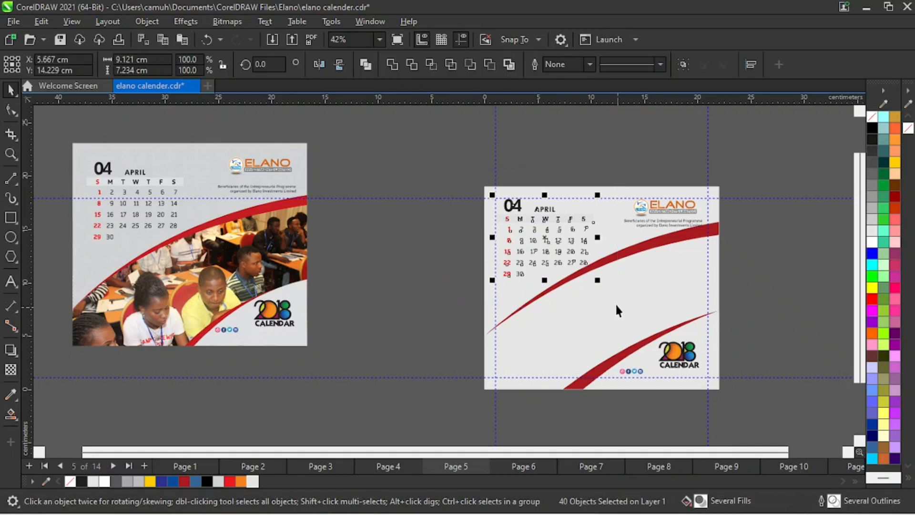
drag(550, 240, 551, 241)
click(415, 284)
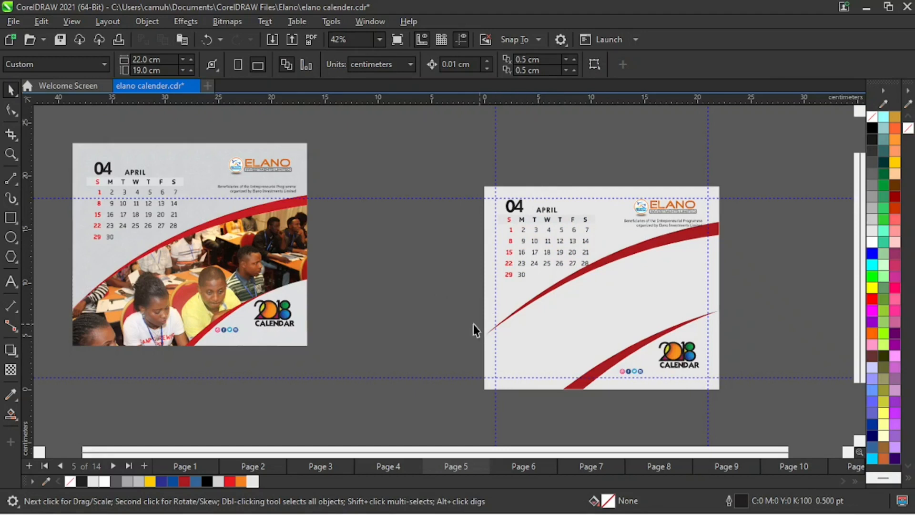
Review the finished designs on pages 1 to 4, then return to the April design on page 5.
click(186, 466)
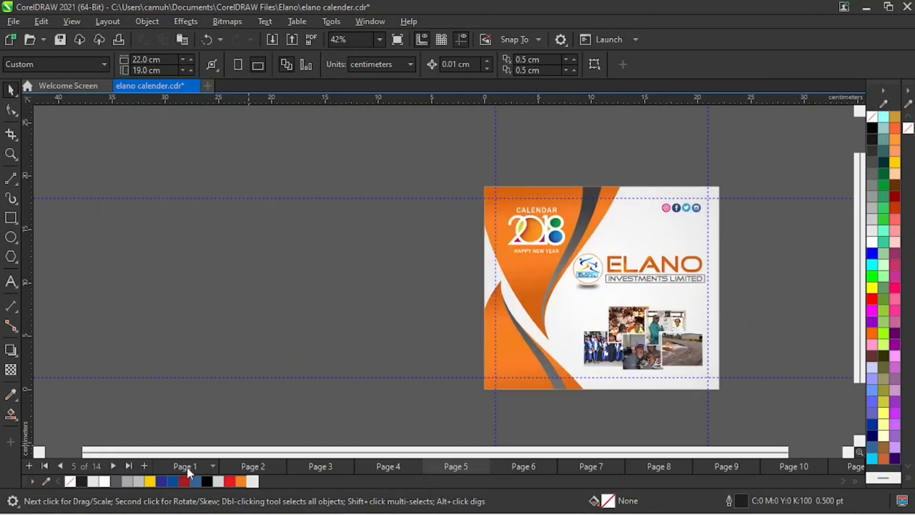
click(256, 466)
key(z)
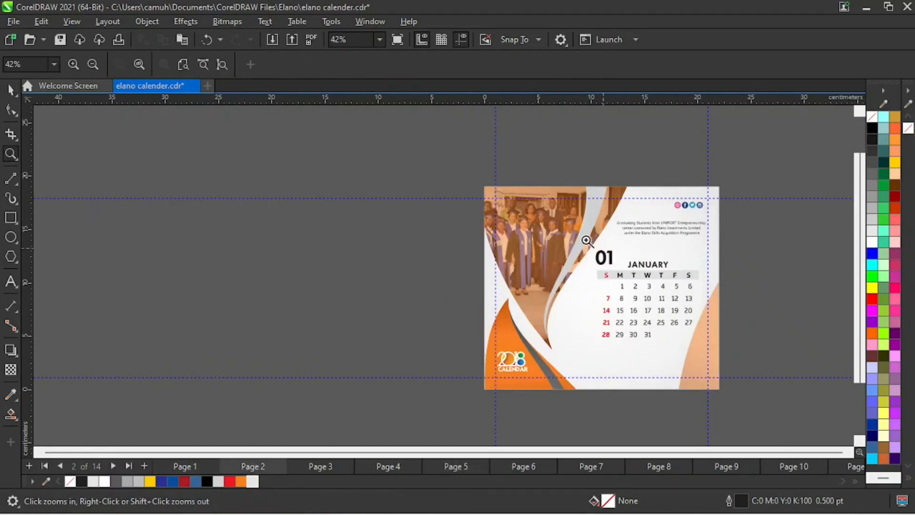
drag(453, 173, 744, 408)
key(space)
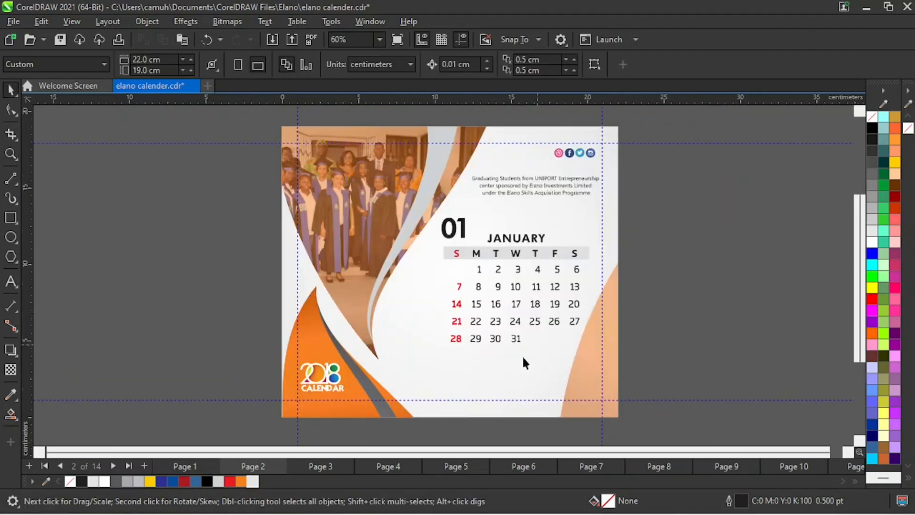
click(328, 466)
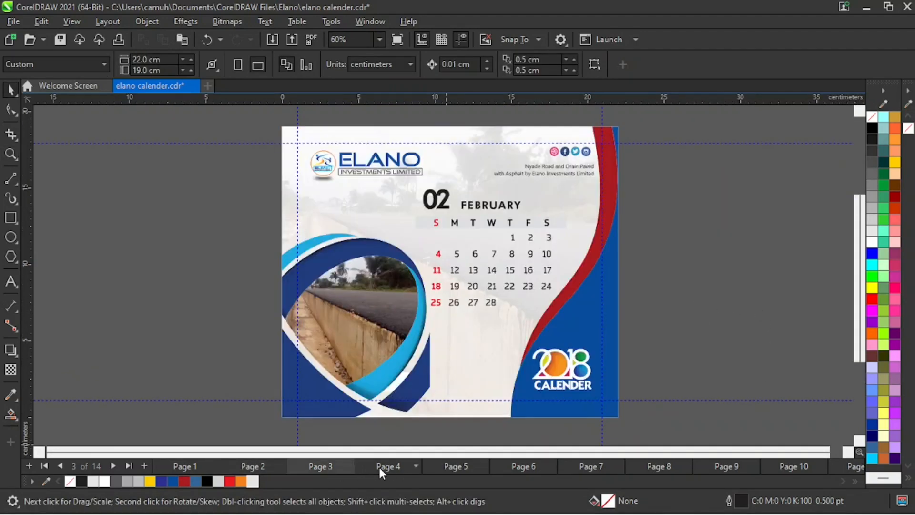
click(379, 465)
click(461, 465)
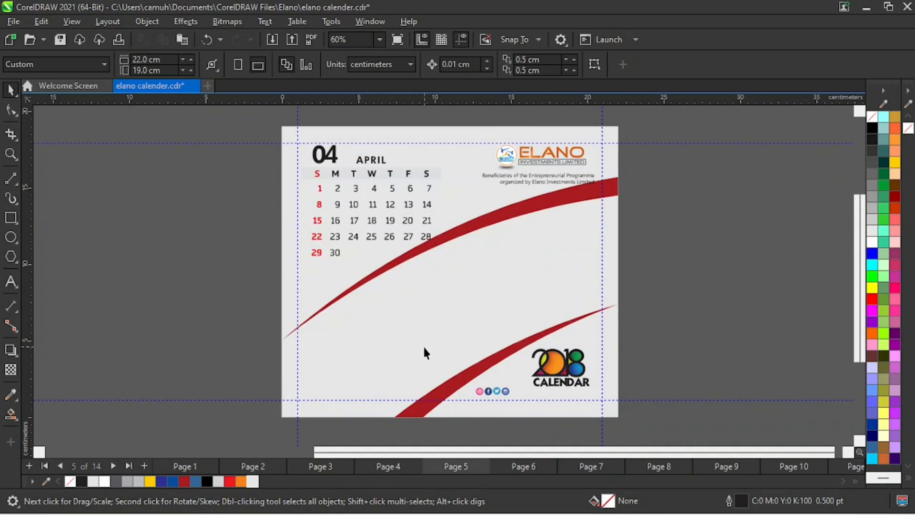
Open the reference calendar's PowerClip contents for editing.
key(z)
right_click(415, 274)
key(space)
click(270, 246)
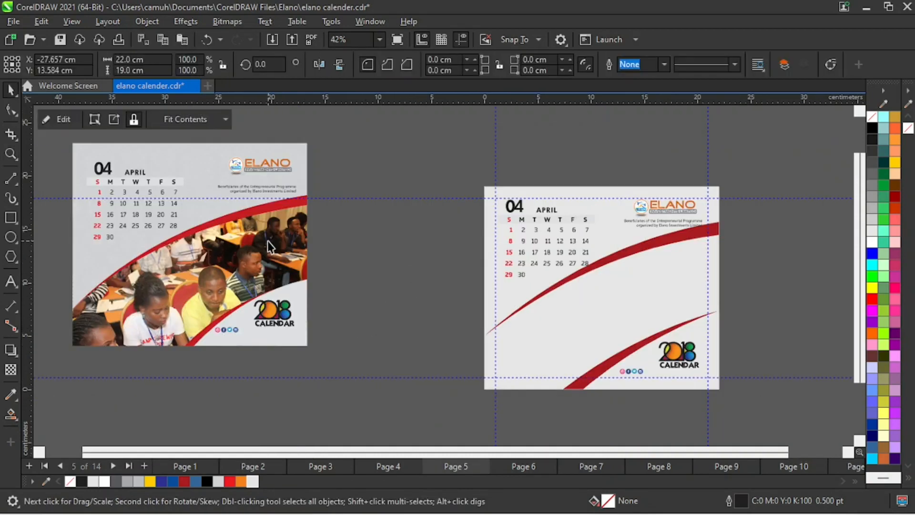
key(z)
right_click(317, 245)
key(space)
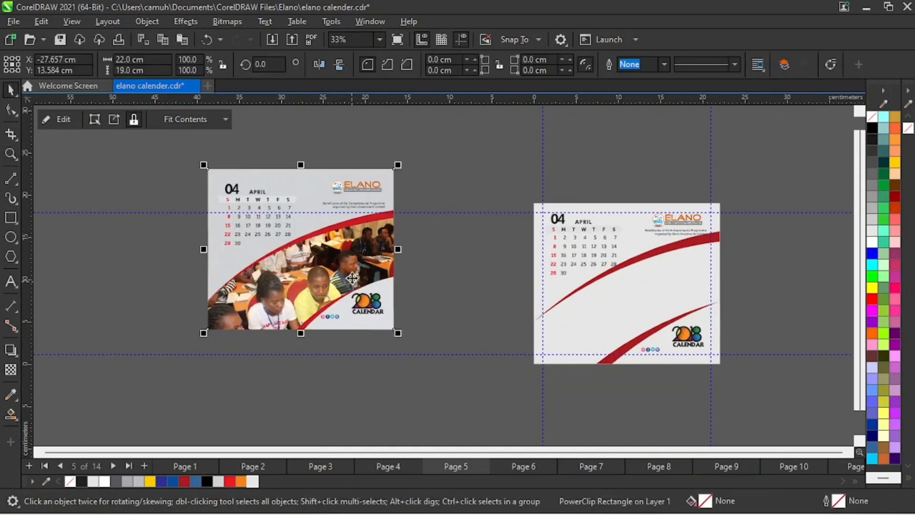
click(352, 276)
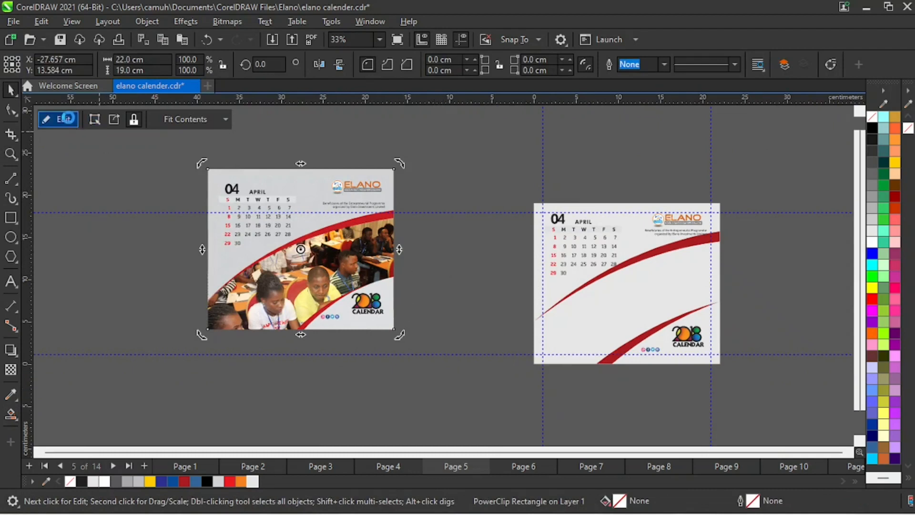
click(66, 119)
Take the spare clipped audience photo out of the reference's PowerClip, finish editing, and paste it directly onto the layer.
click(300, 272)
drag(310, 276, 214, 364)
key(ctrl+z)
drag(293, 284, 510, 229)
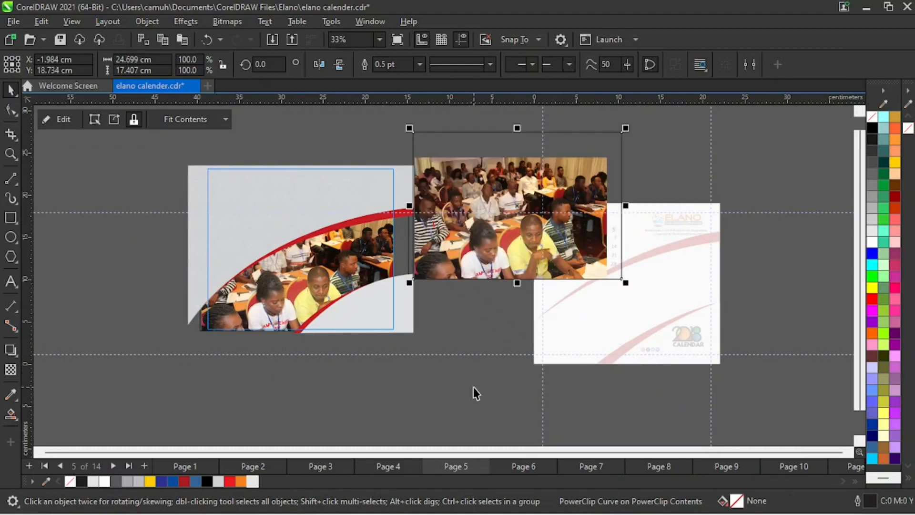
key(Delete)
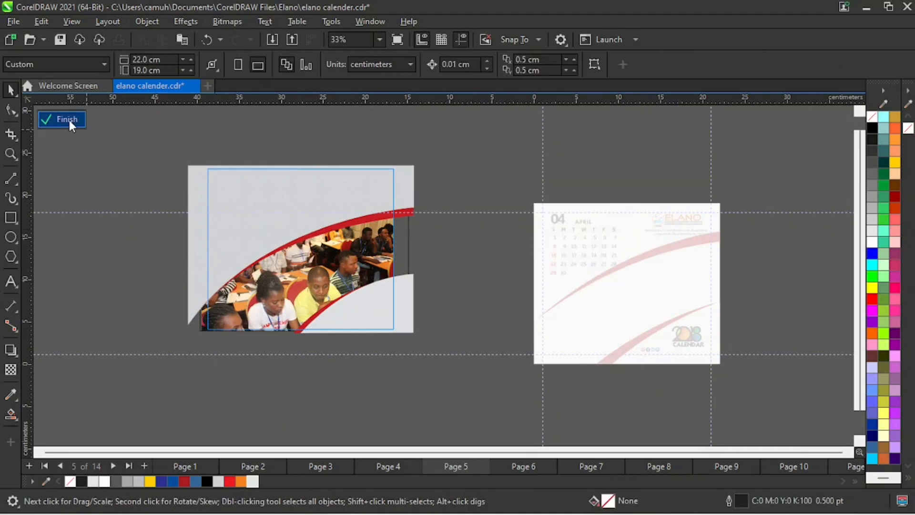
click(68, 119)
key(ctrl+z)
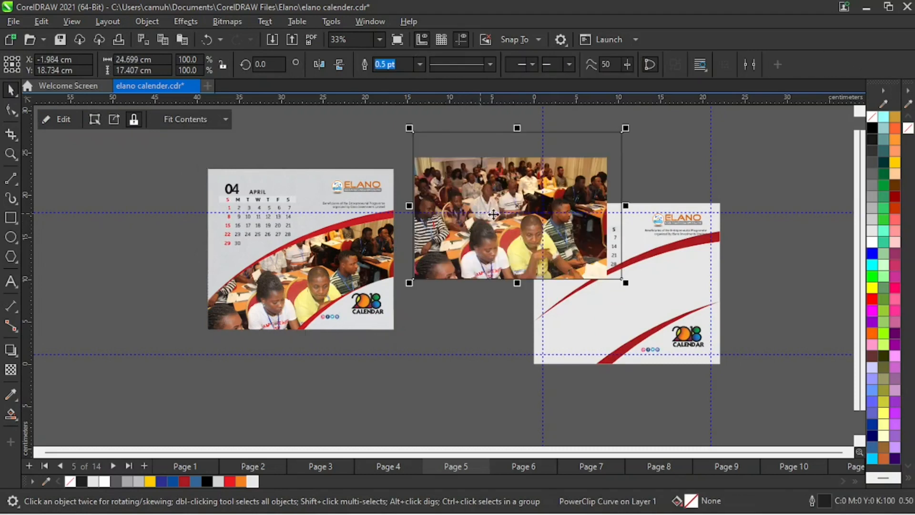
Move the clipped audience photo to the empty area on the right-hand side of the new page.
key(z)
key(F3)
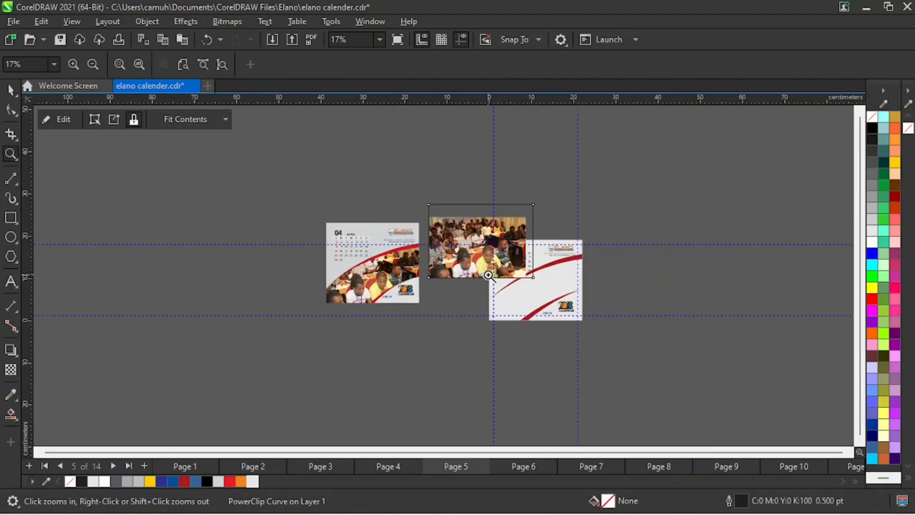
key(space)
drag(480, 249, 650, 295)
key(z)
drag(426, 208, 726, 370)
key(space)
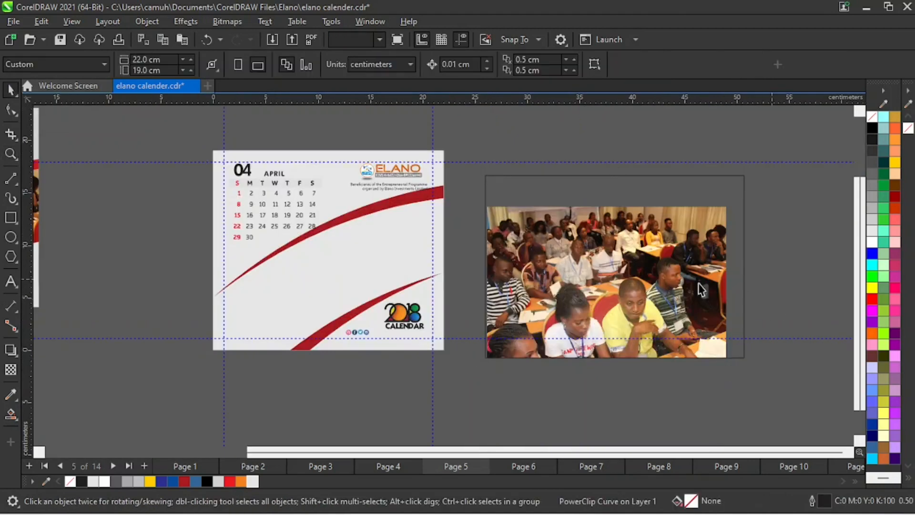
click(679, 303)
drag(637, 288, 684, 209)
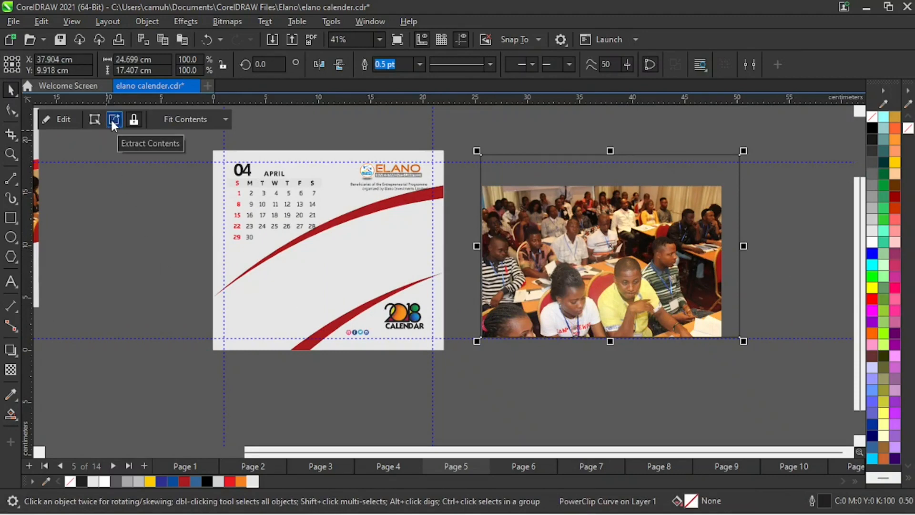
Extract the audience photo from its PowerClip frame and delete the empty frame.
click(114, 119)
drag(544, 324, 374, 368)
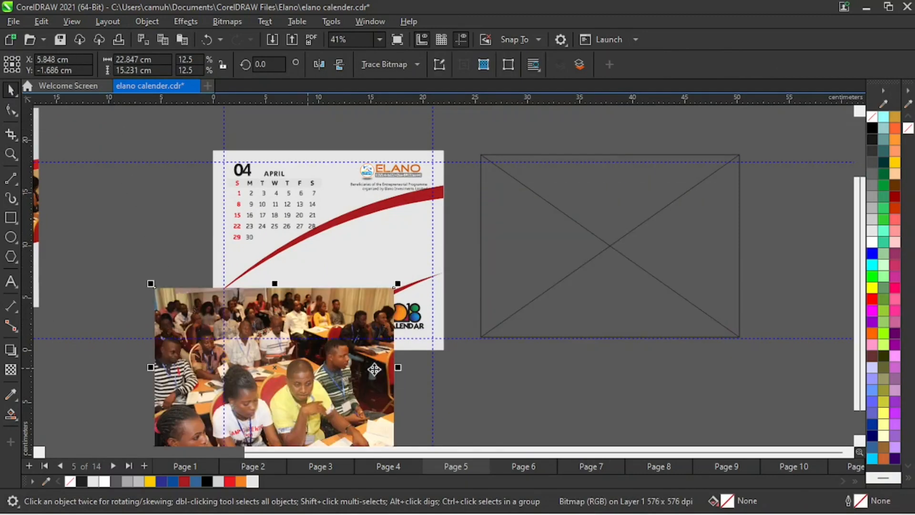
click(607, 252)
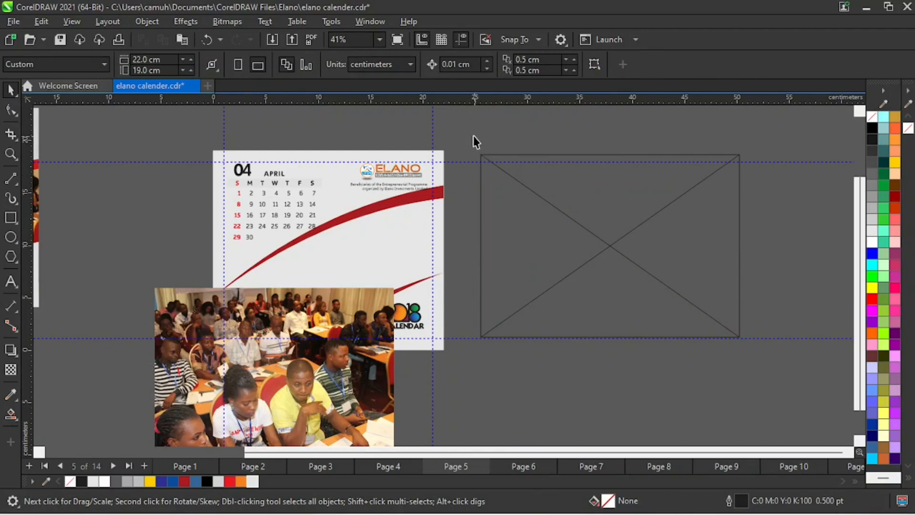
drag(471, 134, 780, 405)
key(Delete)
Place the extracted audience photo in the empty area on the right-hand side of the new page.
drag(311, 380, 658, 249)
drag(658, 249, 700, 285)
drag(689, 280, 664, 248)
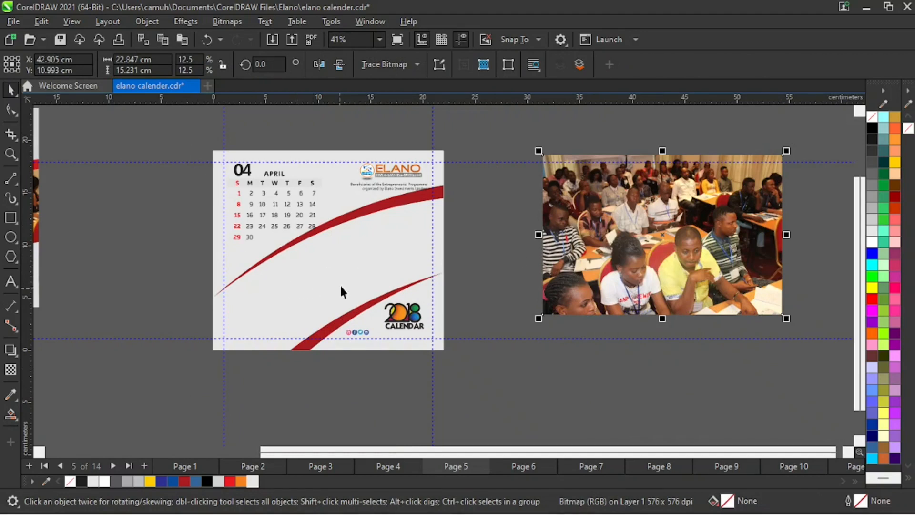
drag(341, 287, 245, 316)
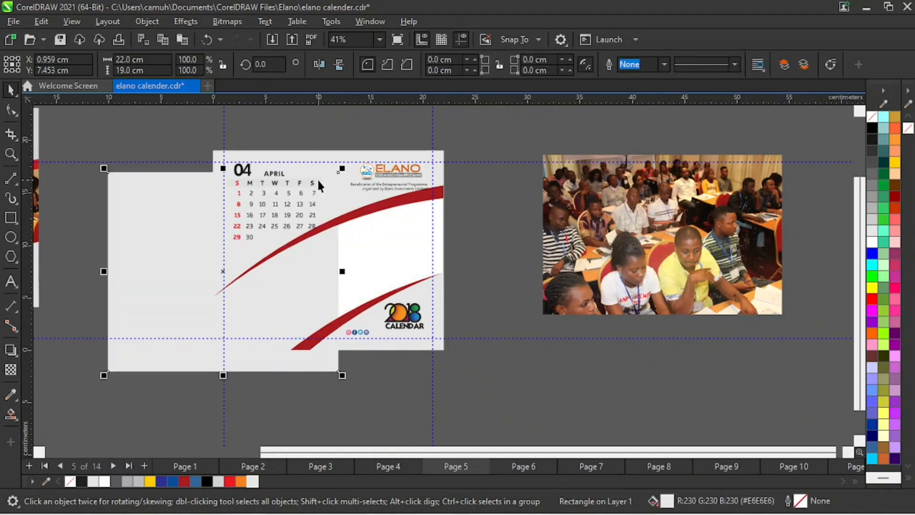
key(ctrl+z)
click(169, 119)
drag(324, 176, 169, 165)
key(ctrl+z)
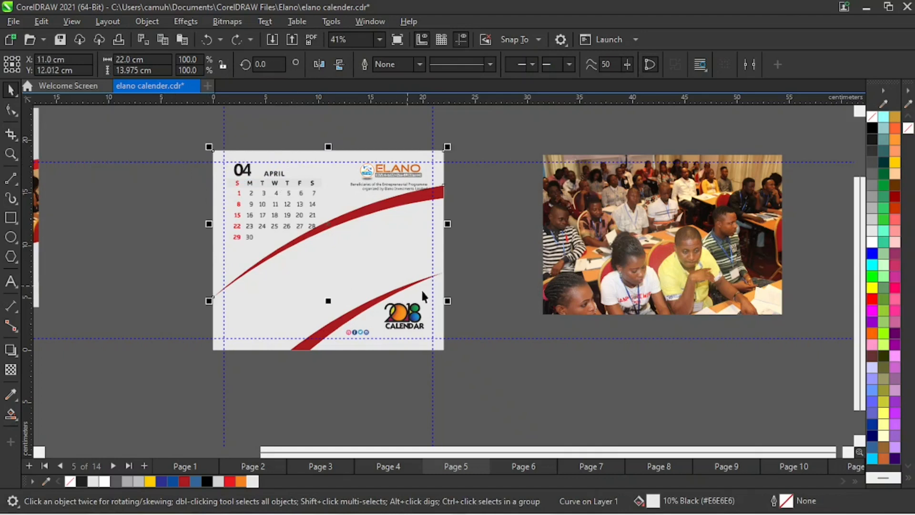
PowerClip the audience photo inside the new page's light grey background rectangle.
click(613, 249)
click(147, 21)
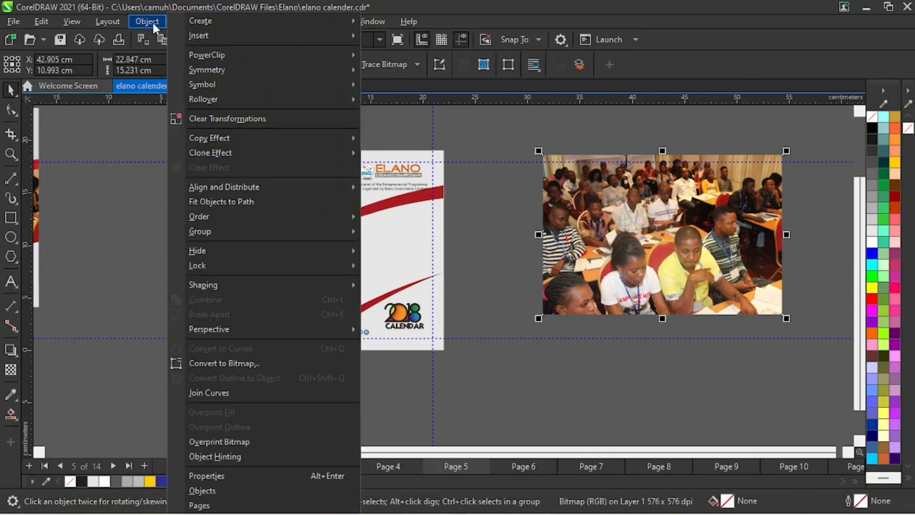
mouse_move(345, 54)
click(415, 58)
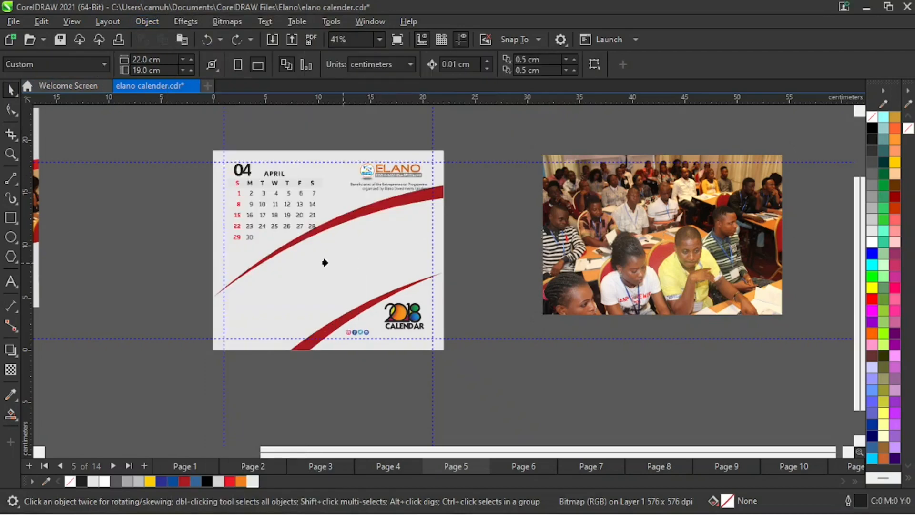
click(323, 268)
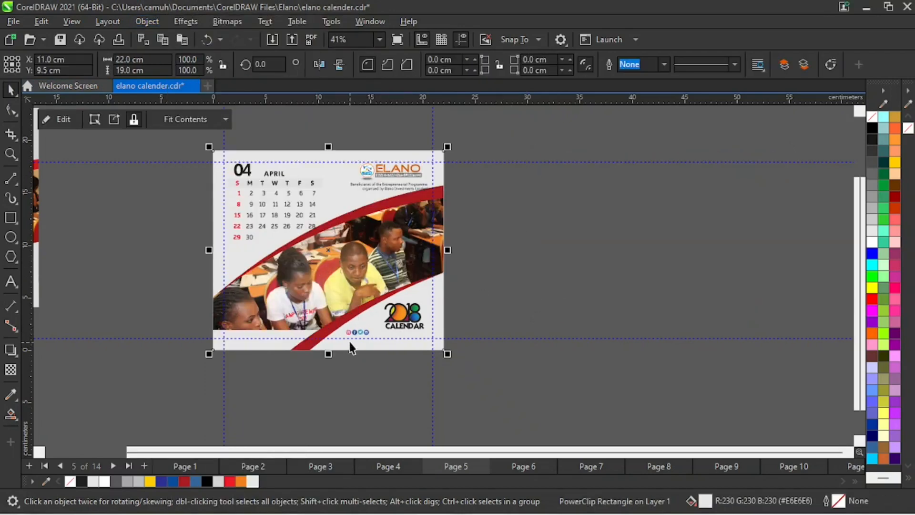
Edit the background's PowerClip contents and enlarge the audience photo to about 25.9 × 17.2 cm, extending it past the page's lower edge.
click(67, 123)
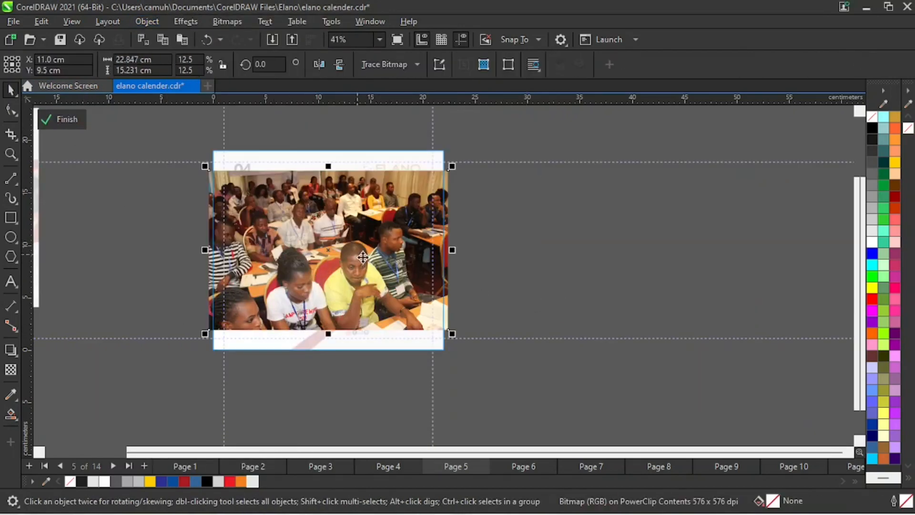
drag(454, 331, 494, 362)
click(435, 322)
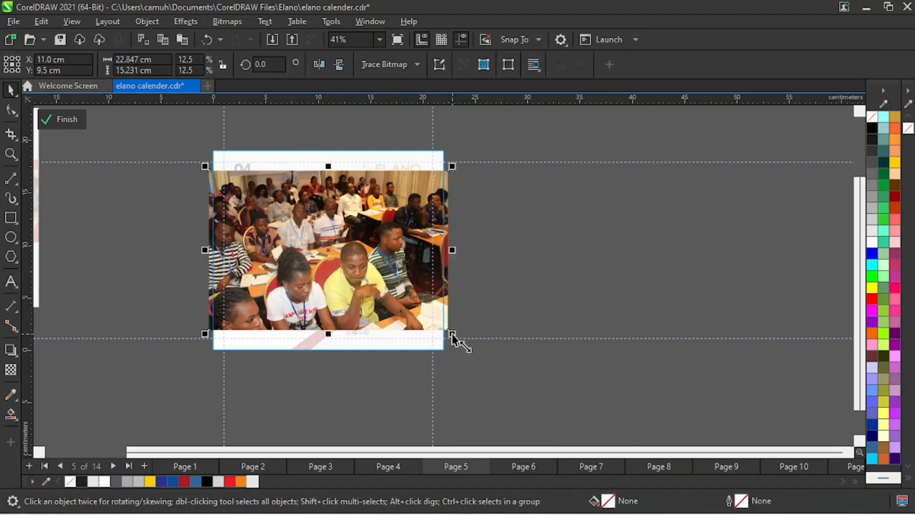
drag(452, 333, 490, 366)
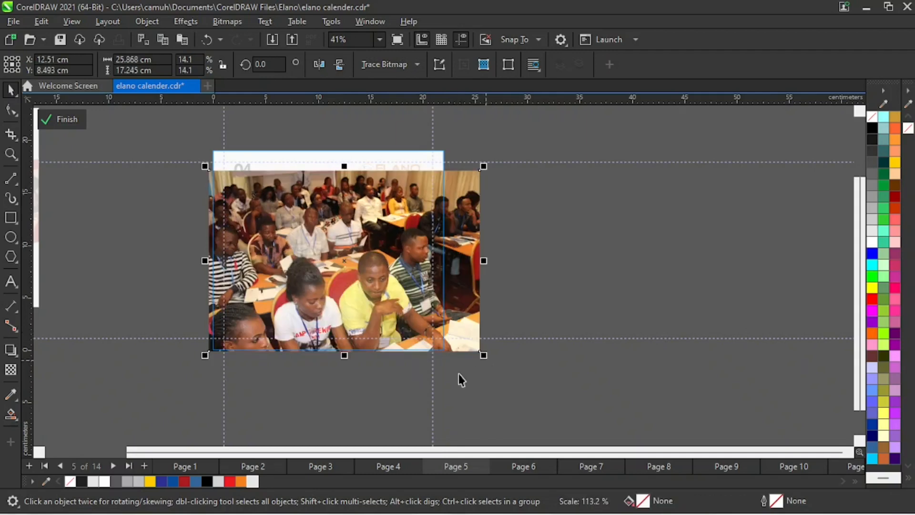
click(71, 120)
click(477, 287)
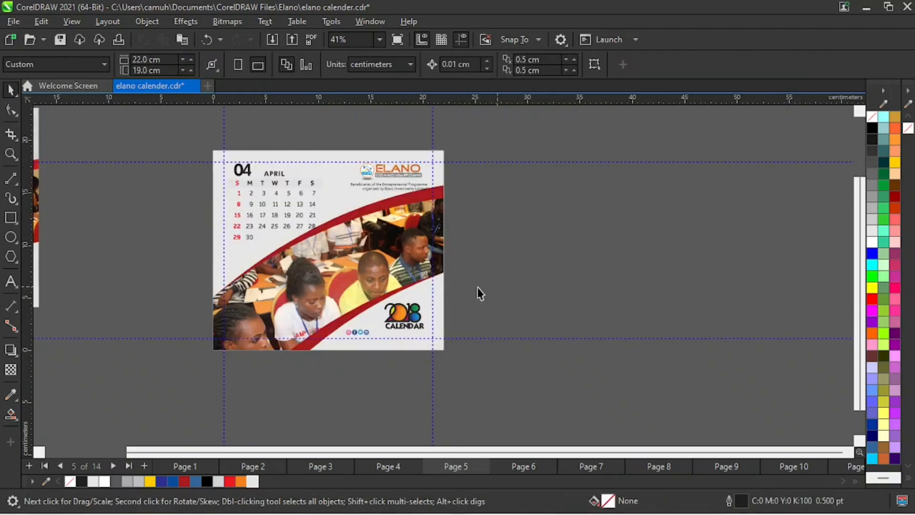
Reopen the background's PowerClip, move the photo slightly up and left, enlarge it to about 27.8 × 18.5 cm, and finish editing.
click(396, 260)
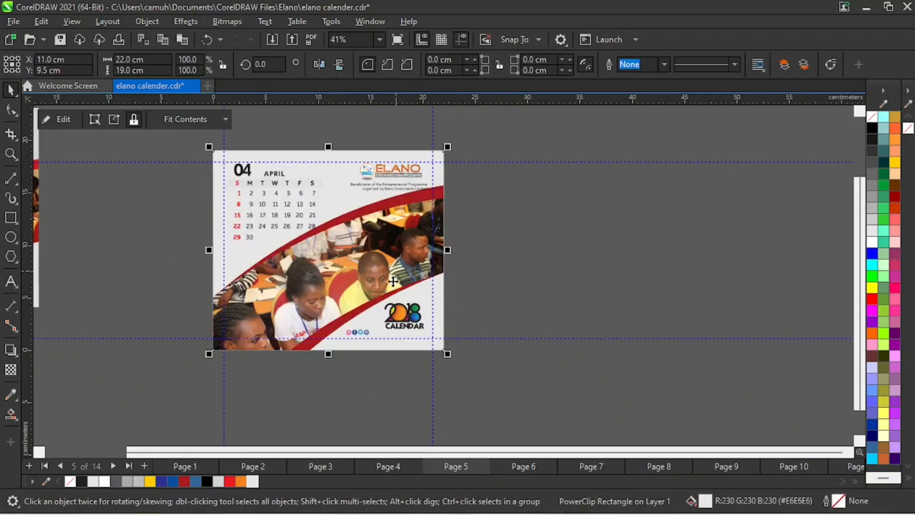
click(64, 120)
click(382, 269)
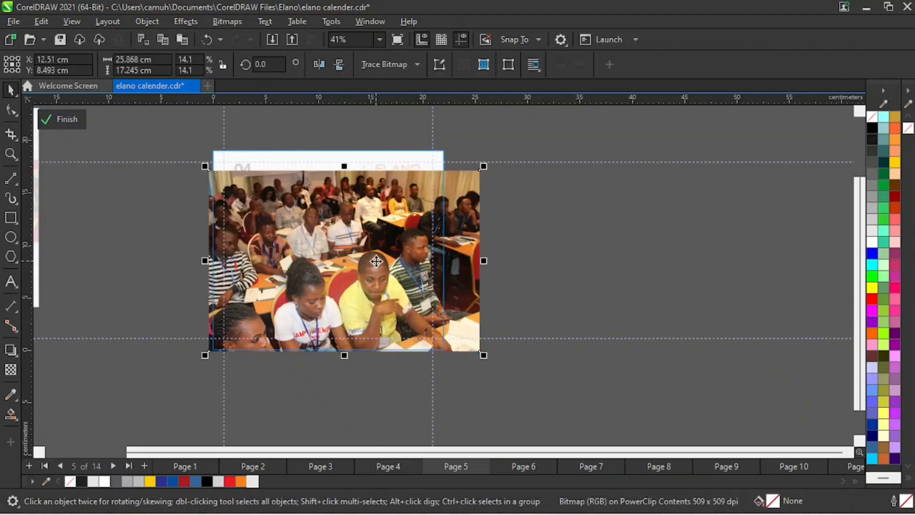
drag(383, 270, 378, 257)
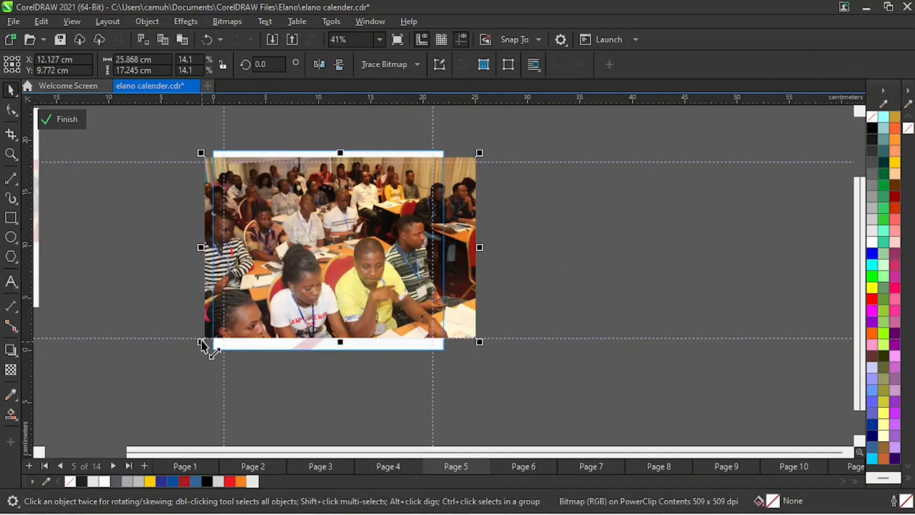
drag(201, 342, 180, 384)
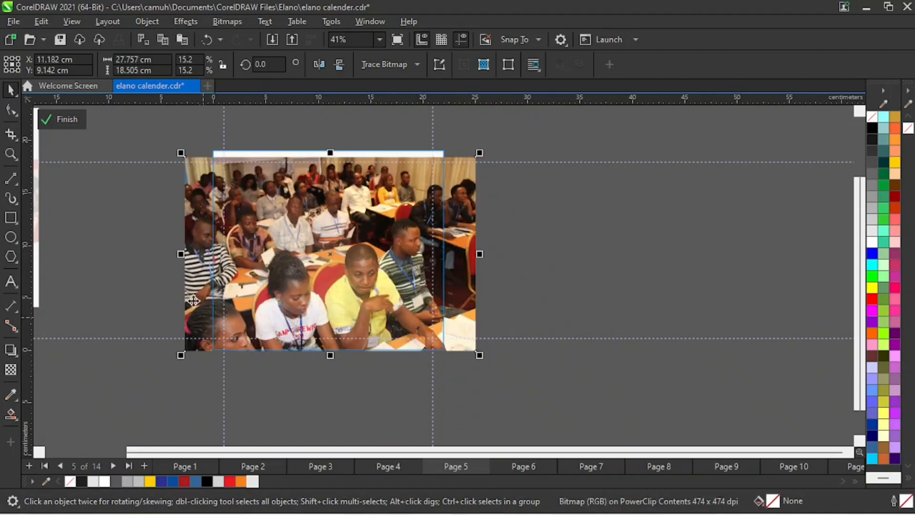
click(67, 120)
click(549, 261)
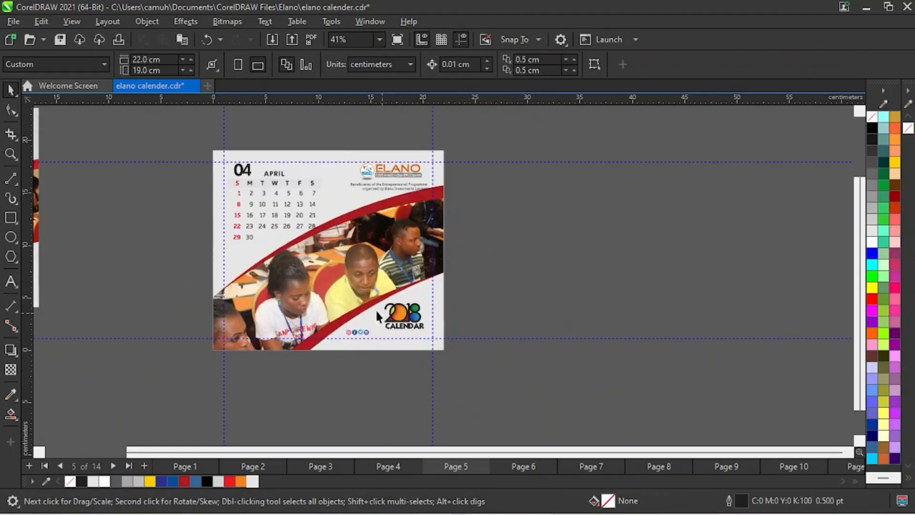
key(z)
drag(181, 127, 492, 402)
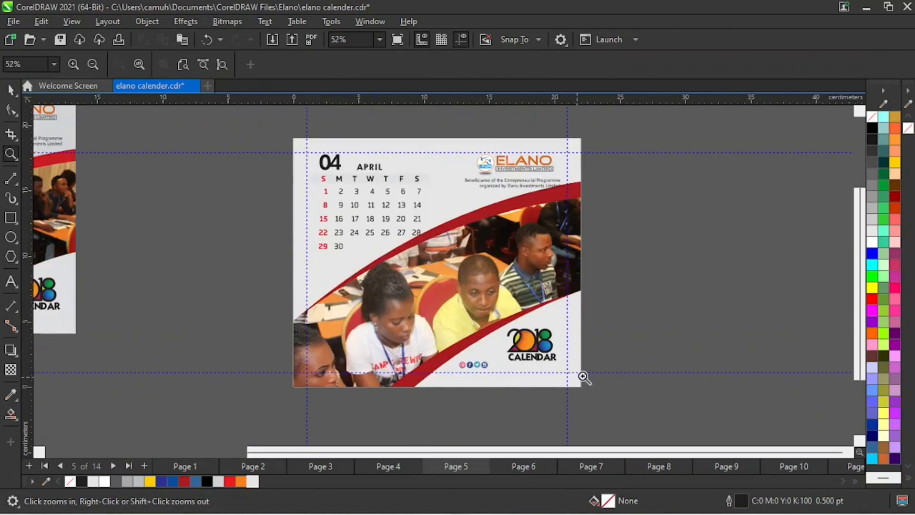
Check the finished April page and open Page 6 with the May calendar design.
key(space)
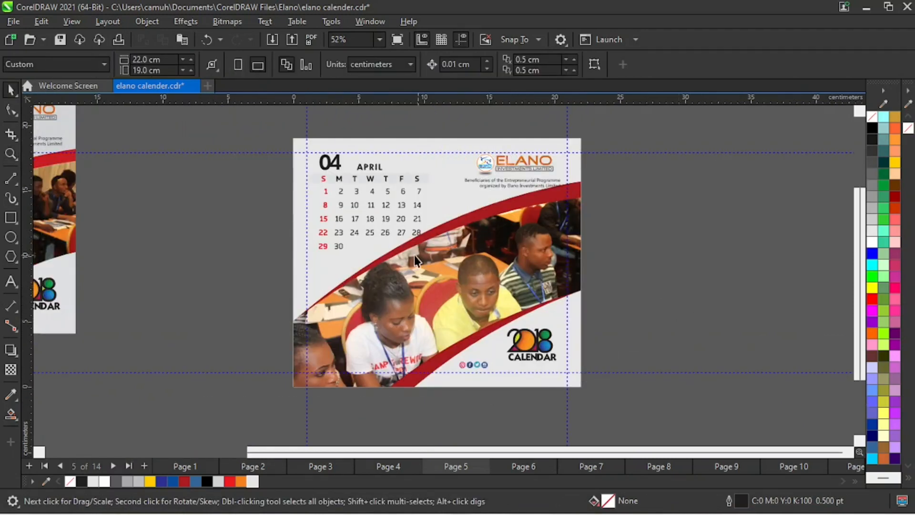
key(z)
drag(266, 127, 623, 424)
key(space)
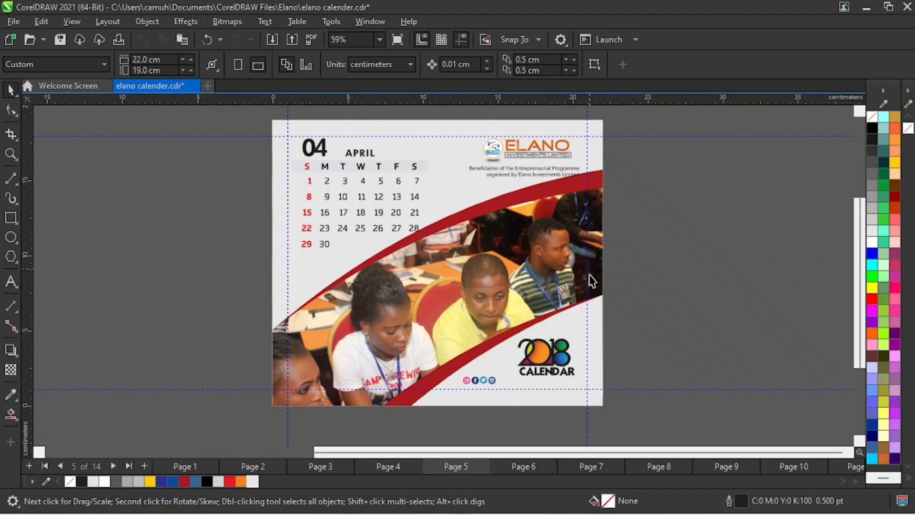
click(533, 469)
key(z)
key(shift+F4)
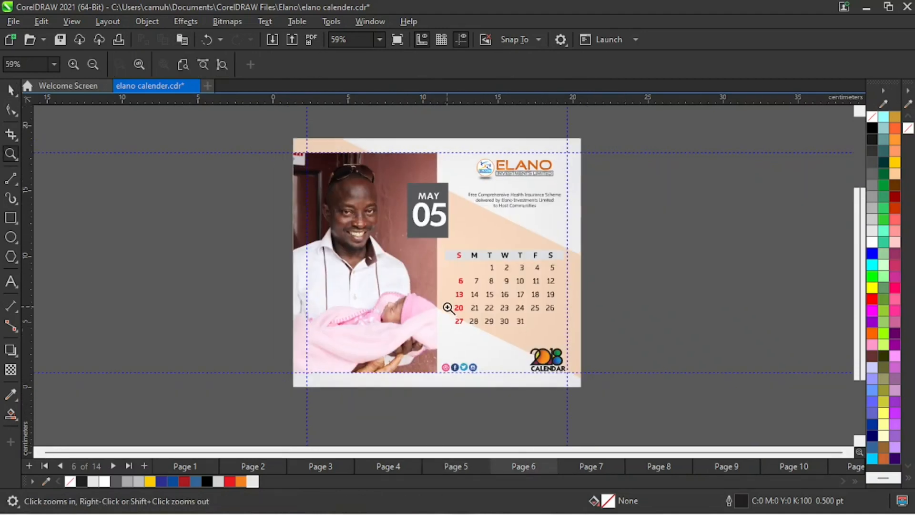
drag(263, 115, 605, 377)
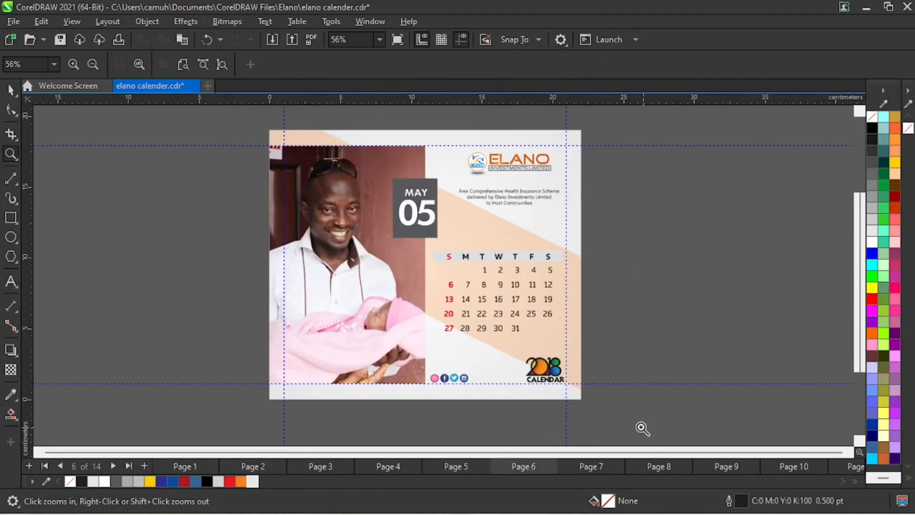
Move the whole May reference design off the page to its left side, to about X -15.6 cm, Y 10 cm.
shift+click(435, 305)
right_click(333, 297)
drag(304, 189, 698, 396)
key(space)
drag(368, 159, 667, 377)
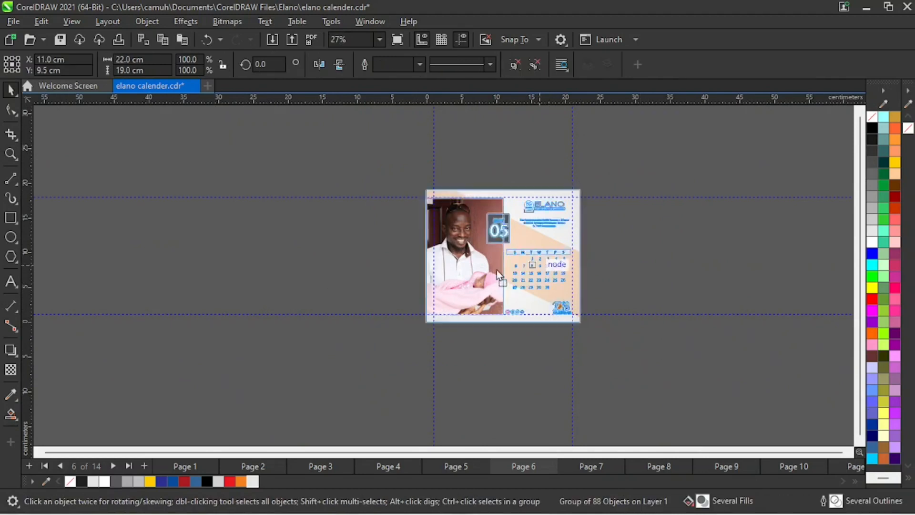
drag(496, 270, 344, 260)
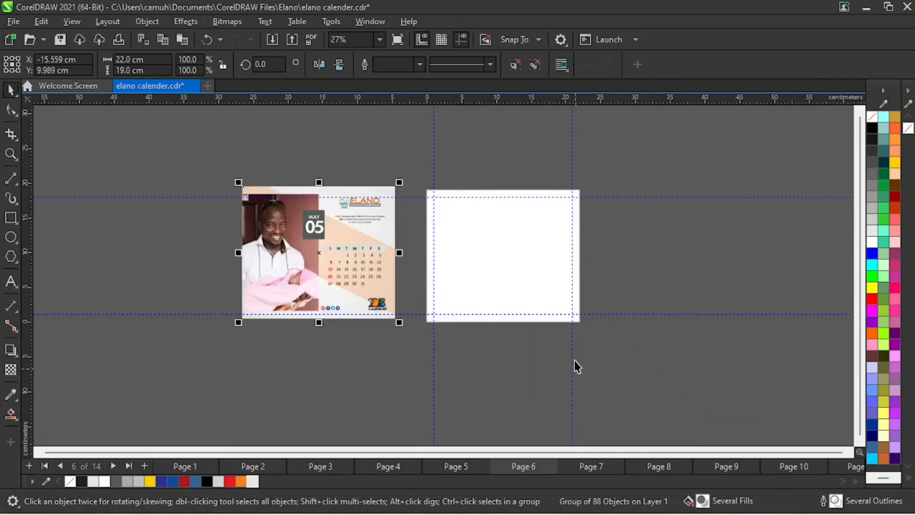
key(z)
drag(201, 171, 692, 358)
key(space)
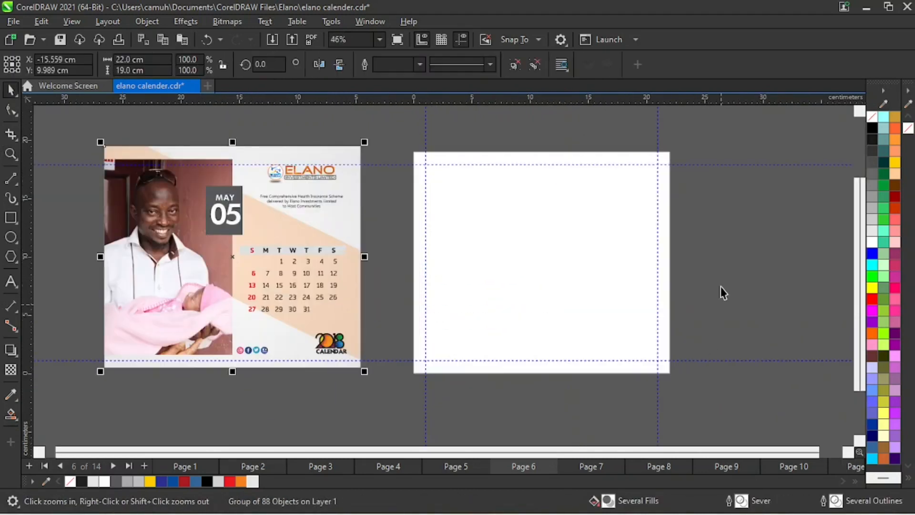
click(721, 290)
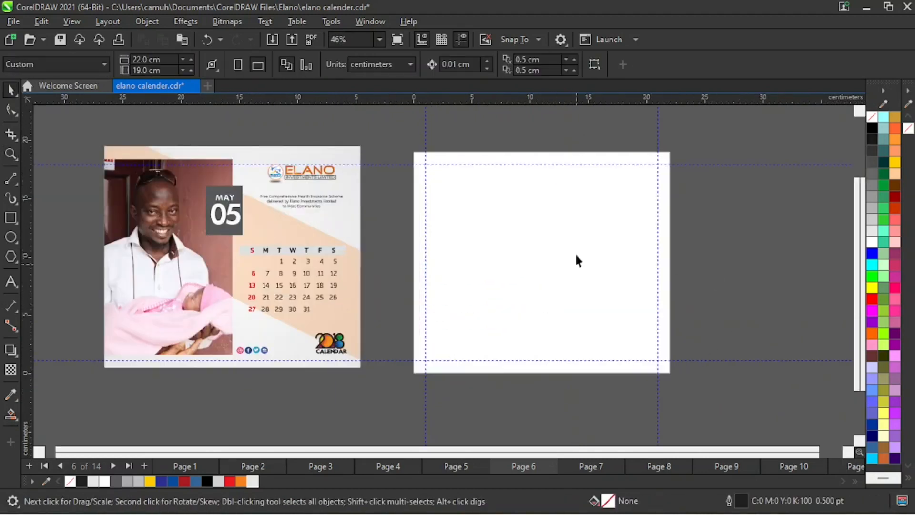
Draw a rectangle about 22 × 19 cm covering the whole empty page.
click(11, 218)
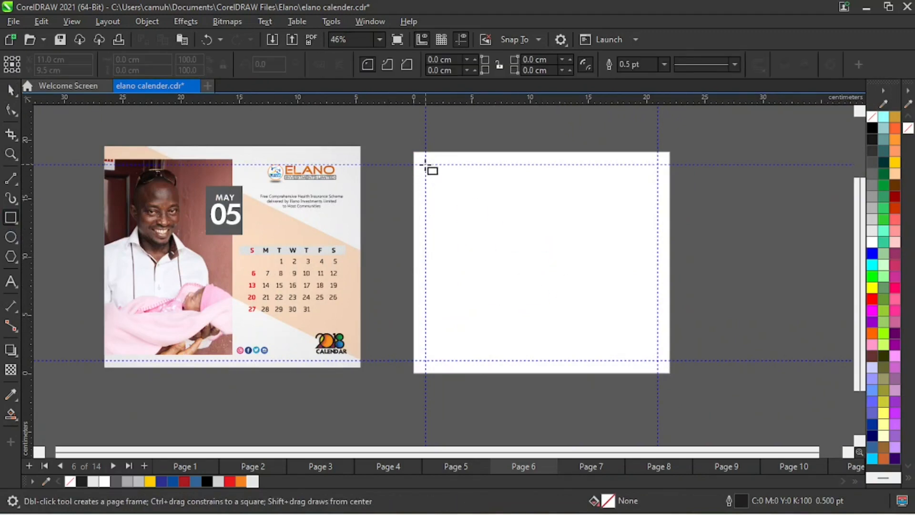
drag(414, 152, 670, 374)
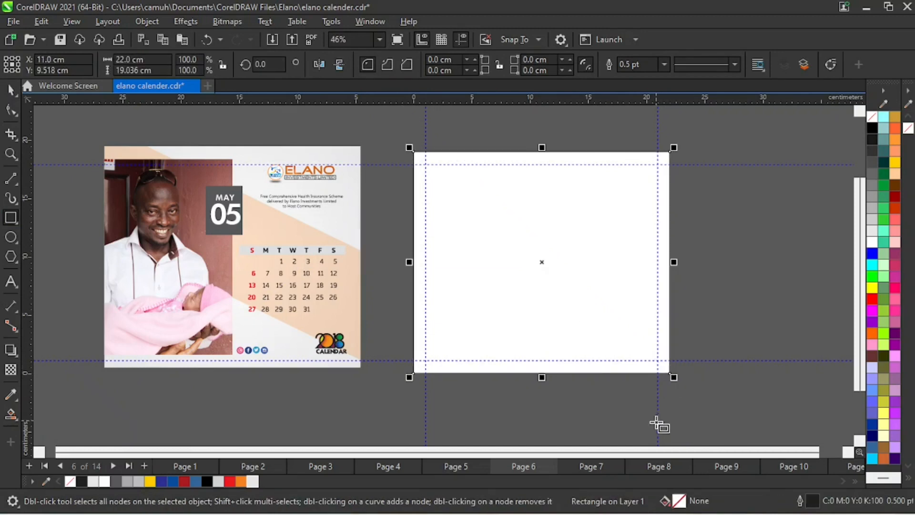
key(space)
Fill the page rectangle with 10% Black (#E6E6E6) and remove its outline.
click(875, 233)
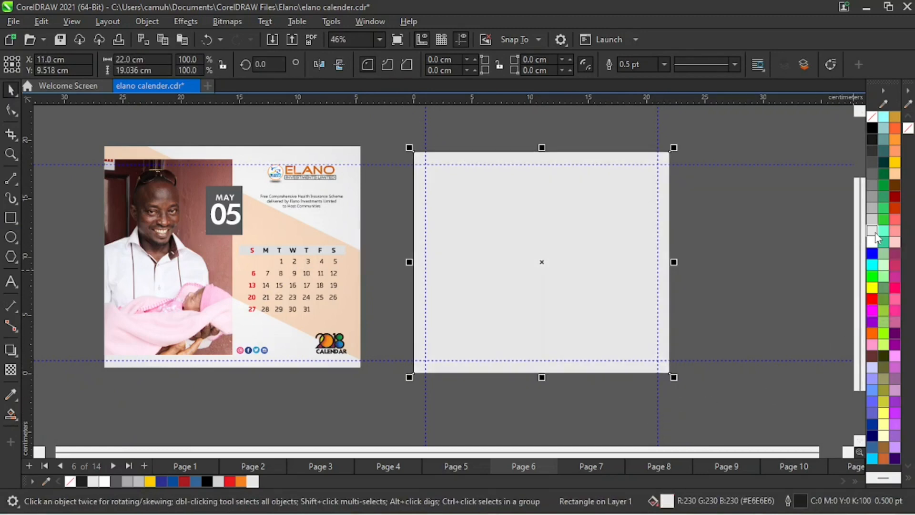
click(253, 482)
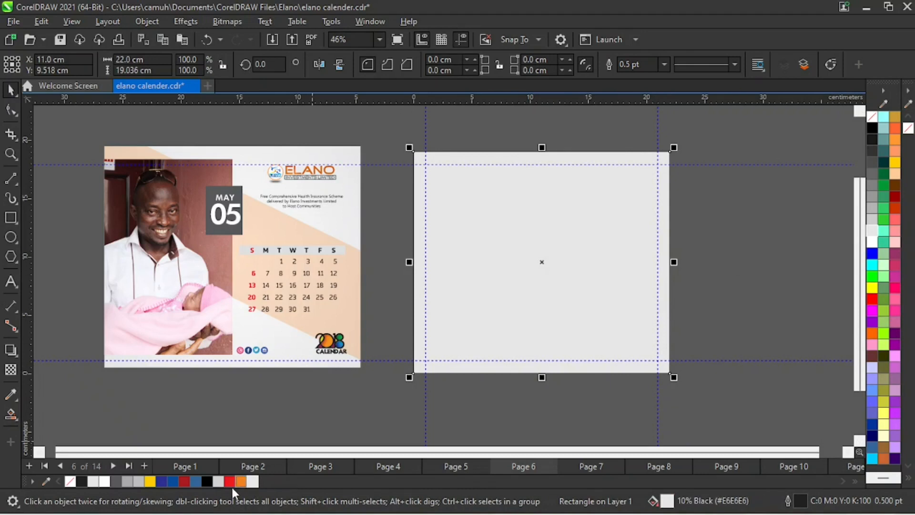
click(218, 481)
click(250, 482)
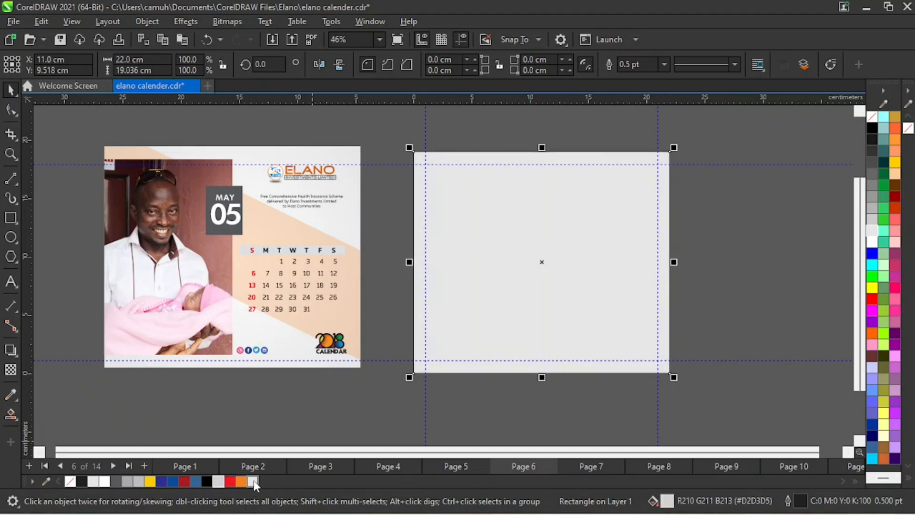
right_click(872, 119)
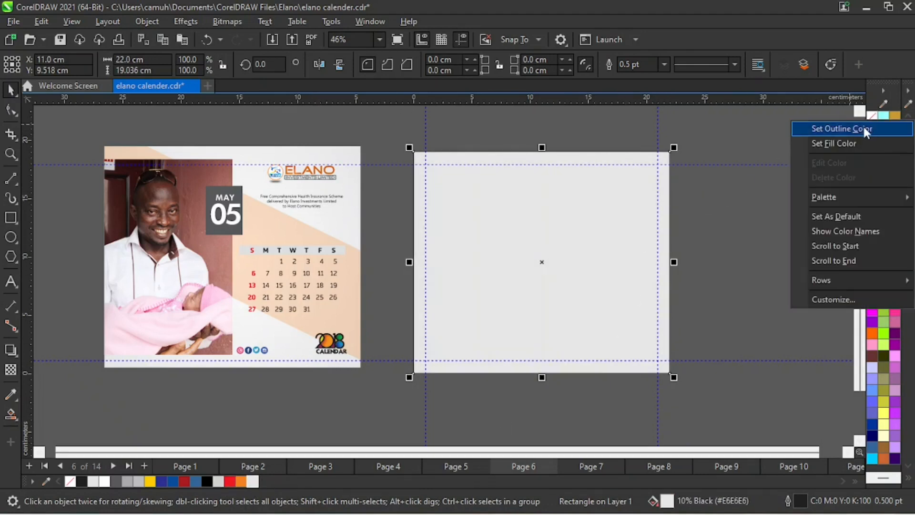
click(864, 129)
click(696, 289)
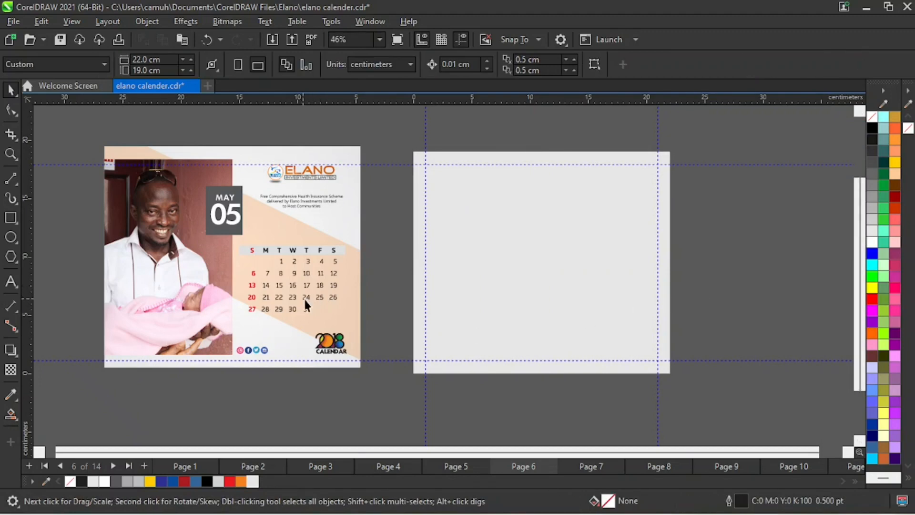
Ungroup the May reference design and undo its accidental move onto the new page.
click(276, 232)
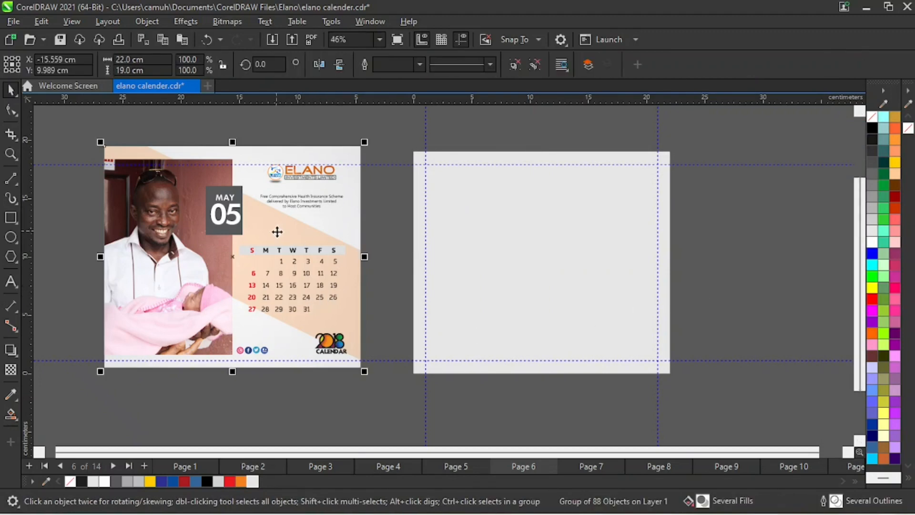
click(534, 65)
drag(275, 235, 433, 187)
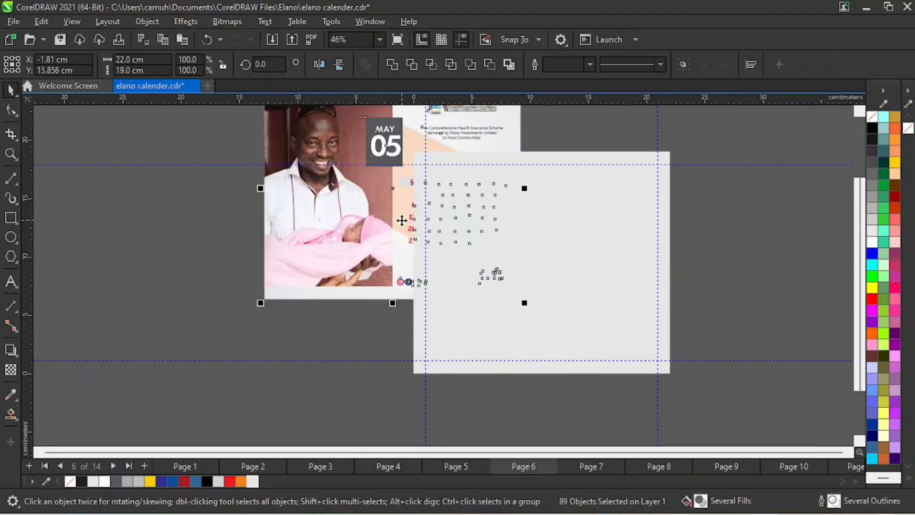
key(ctrl+z)
Examine the diagonal orange band inside the May reference background's PowerClip contents, keeping it in place.
click(269, 248)
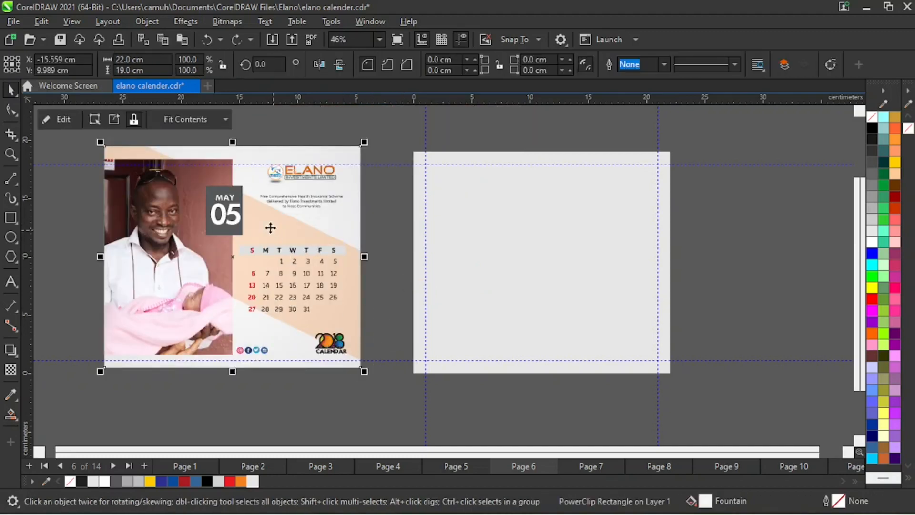
click(57, 120)
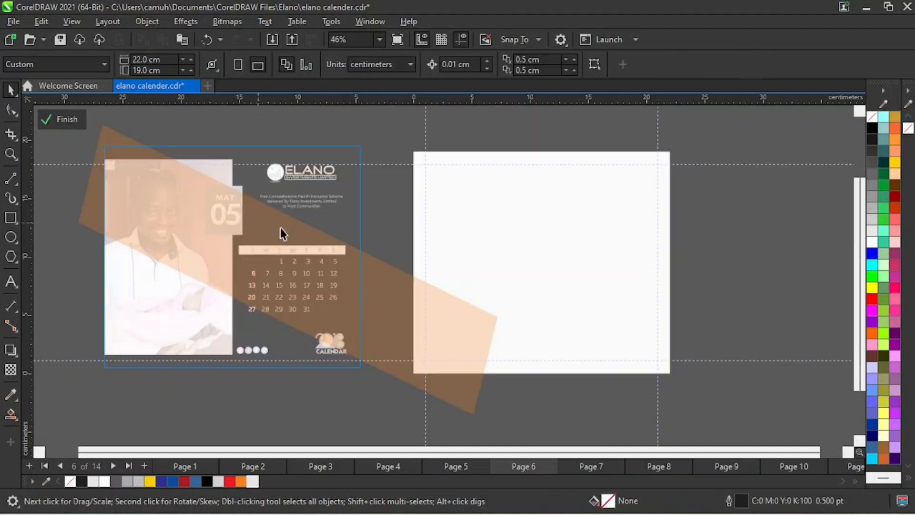
click(390, 308)
drag(389, 302, 348, 246)
key(ctrl+z)
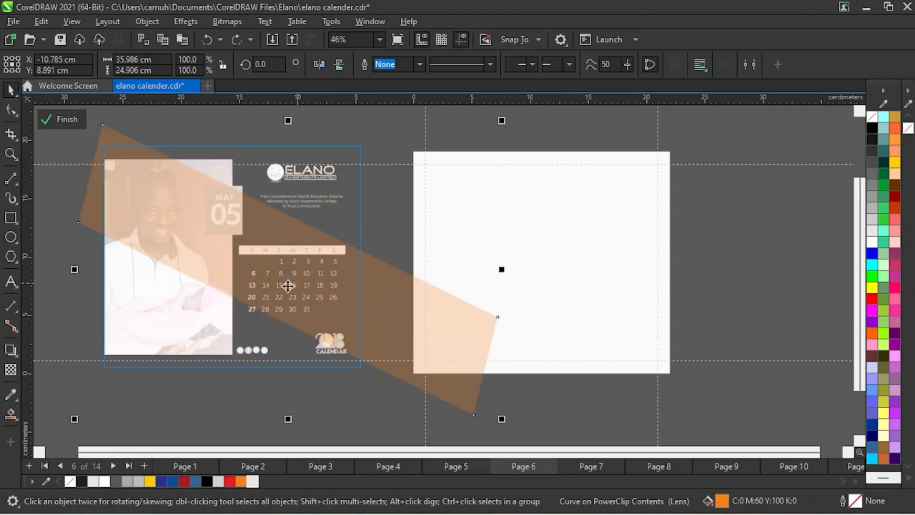
click(62, 120)
click(586, 298)
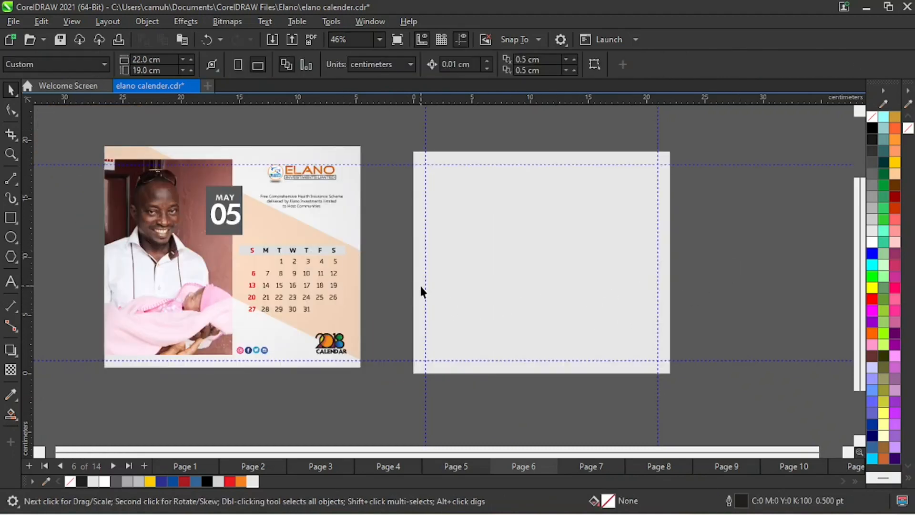
Try a diagonal band from a rectangle about 6 × 24.7 cm, rotated 45° and placed across the grey page, and delete it.
click(10, 217)
drag(387, 146, 460, 436)
key(space)
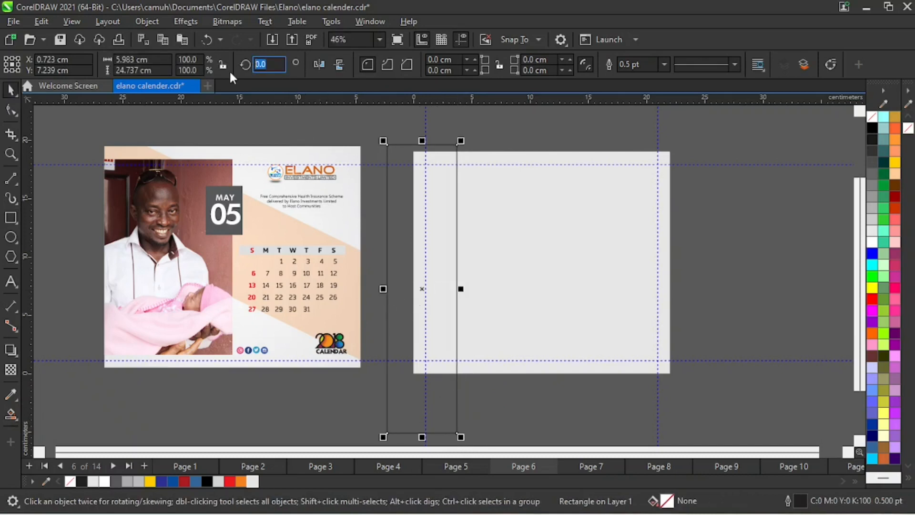
text(45)
key(Return)
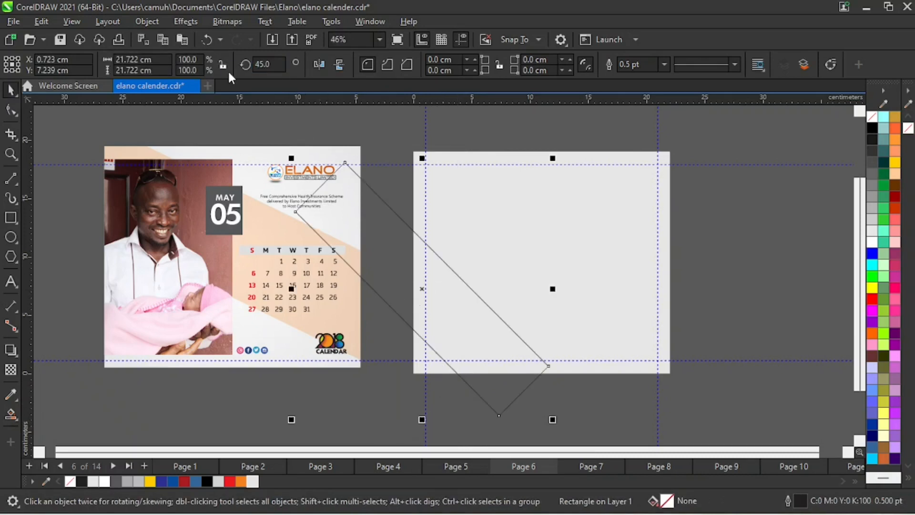
drag(422, 288, 507, 284)
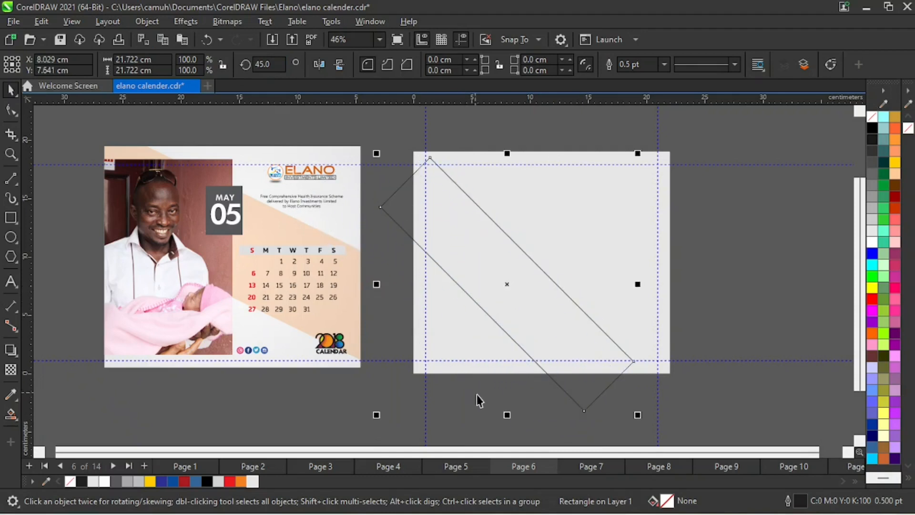
key(Delete)
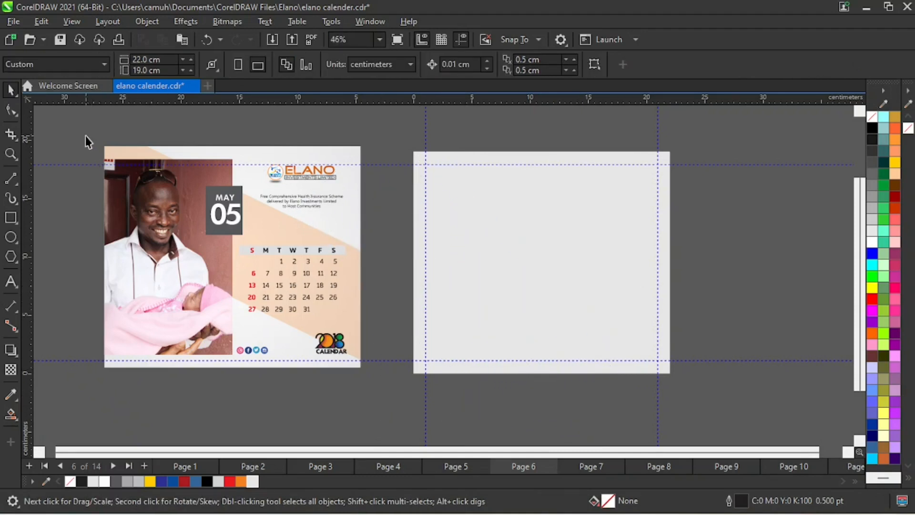
Move the entire May reference design about 3 cm further left and slightly up from the new page.
drag(86, 142, 376, 400)
drag(324, 304, 285, 292)
click(374, 261)
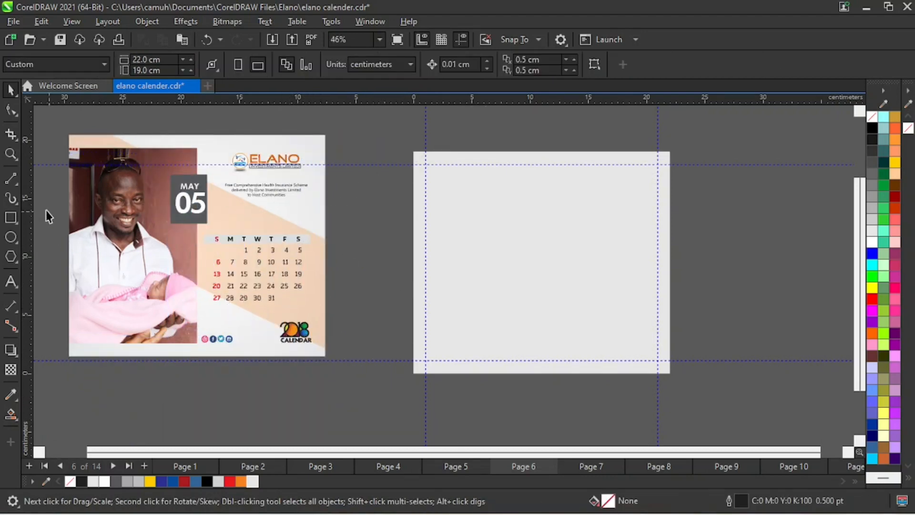
Draw a diagonal two-point line across the page and extend its upper end leftward, making it about 34.4 × 23.1 cm.
click(14, 180)
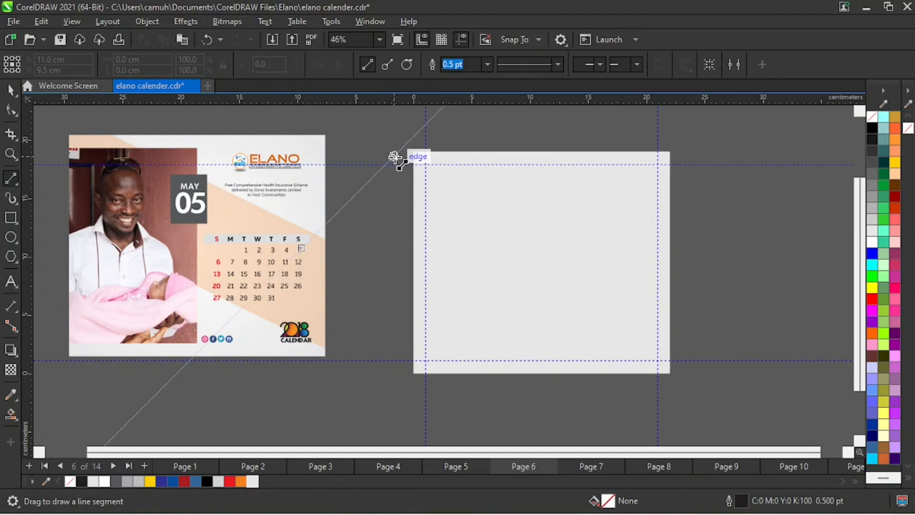
drag(444, 143, 757, 355)
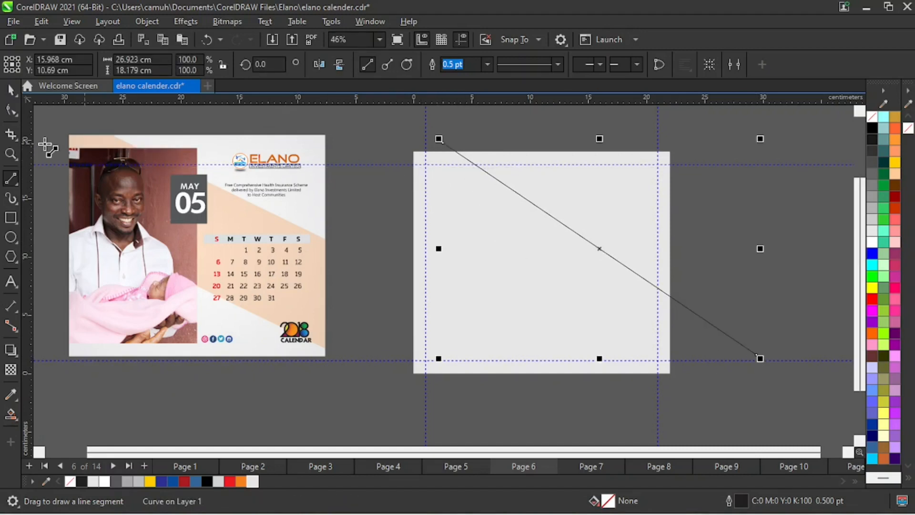
click(11, 109)
click(67, 109)
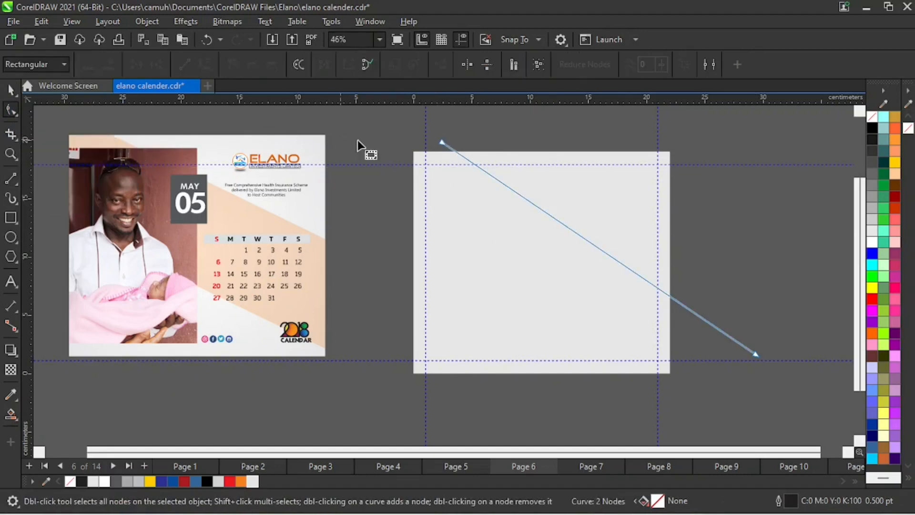
drag(440, 139, 347, 137)
drag(348, 138, 355, 138)
click(770, 337)
key(space)
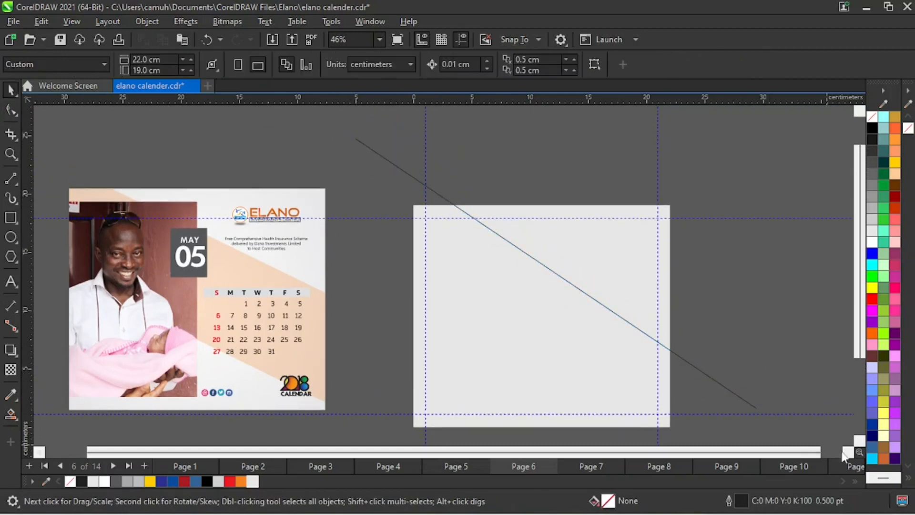
Try moving the diagonal line down and left toward the page centre, and undo the moves.
click(862, 441)
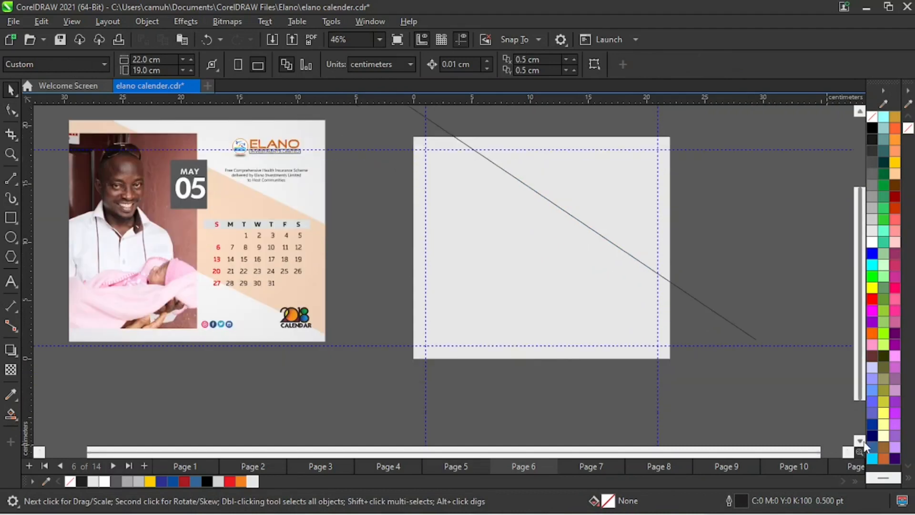
click(568, 214)
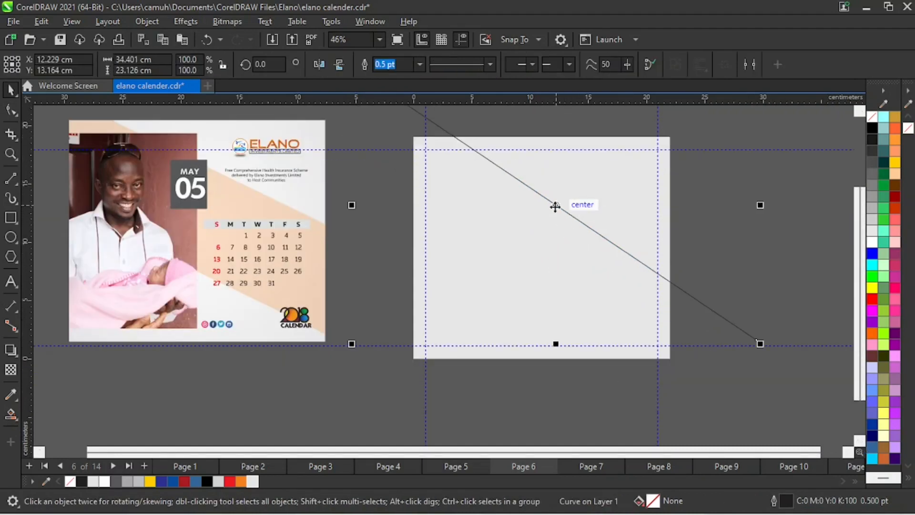
drag(556, 205, 521, 288)
key(ctrl+z)
drag(552, 205, 537, 261)
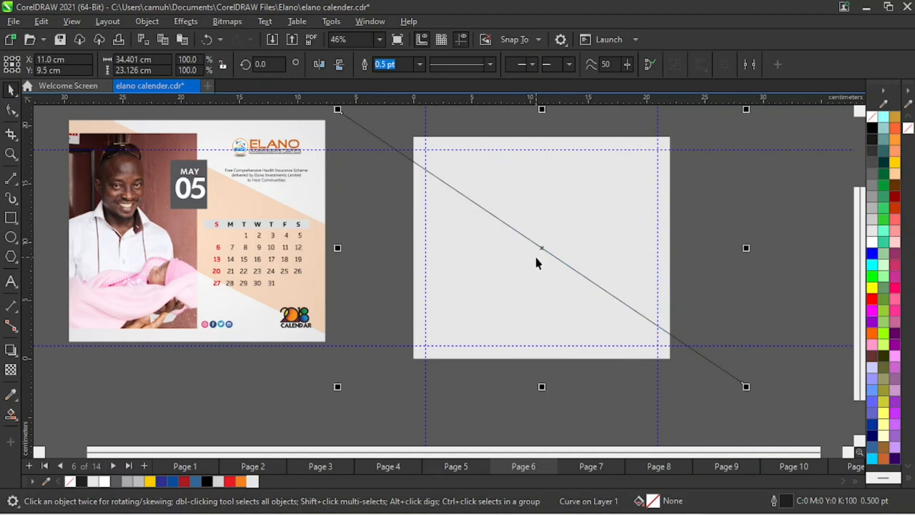
key(ctrl+z)
mouse_move(558, 198)
mouse_down()
mouse_move(566, 200)
mouse_move(556, 205)
mouse_up()
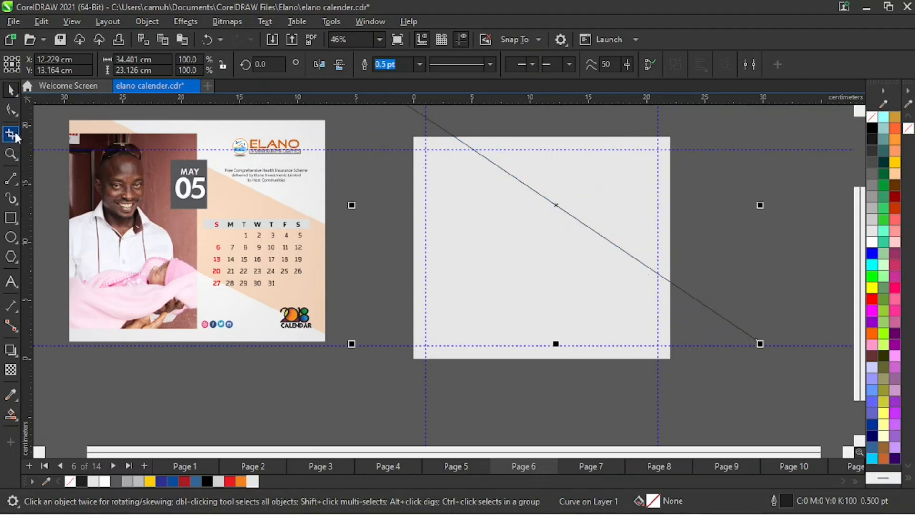
Reshape the diagonal line by moving its lower end up and outward, making the line about 37 × 18.8 cm.
click(13, 112)
click(12, 136)
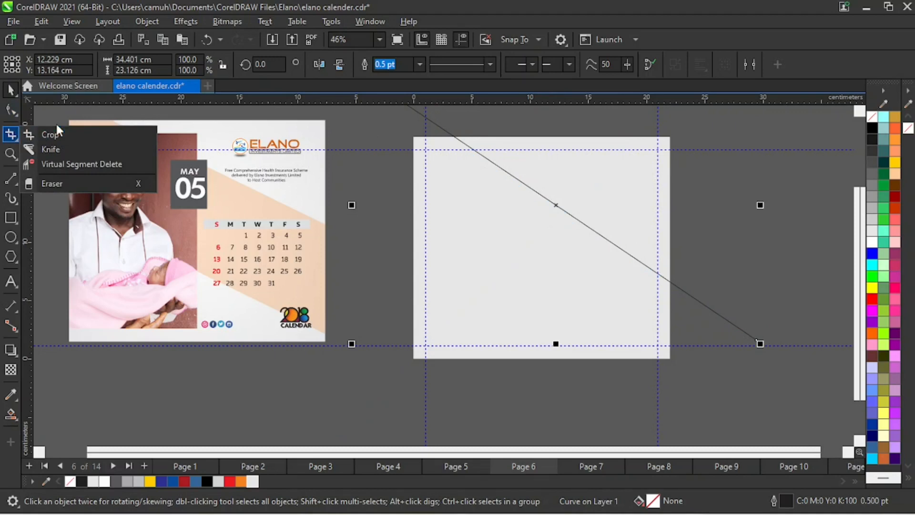
click(14, 112)
click(28, 109)
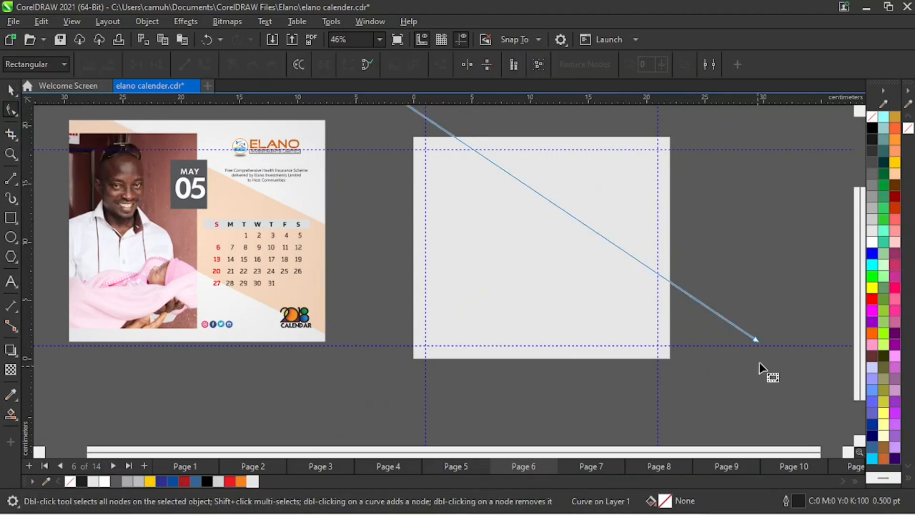
drag(756, 341, 787, 291)
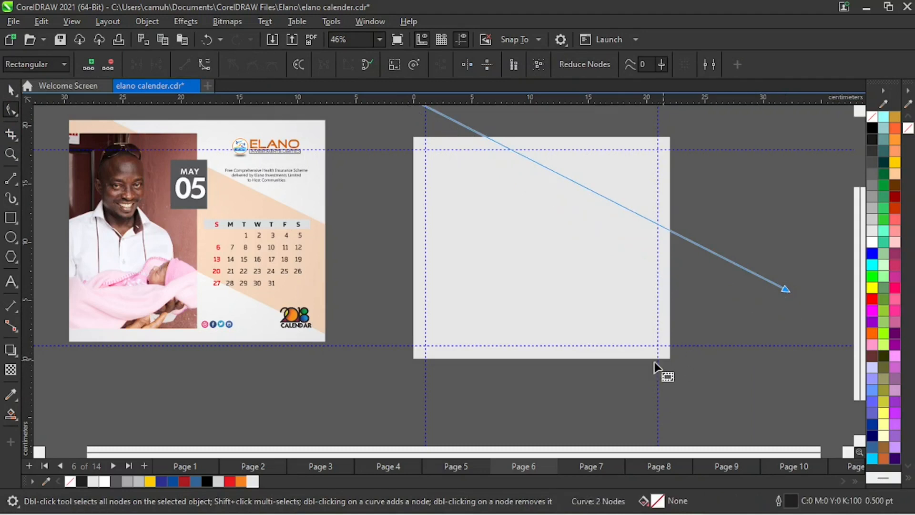
key(z)
right_click(538, 268)
key(space)
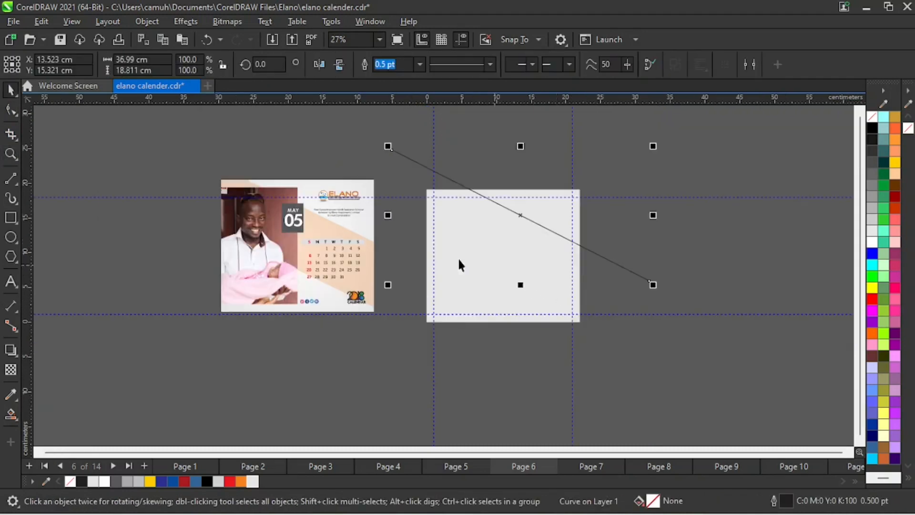
Lower the diagonal line's upper end slightly and shift it outward, making the line about 37.9 × 17.9 cm.
click(11, 110)
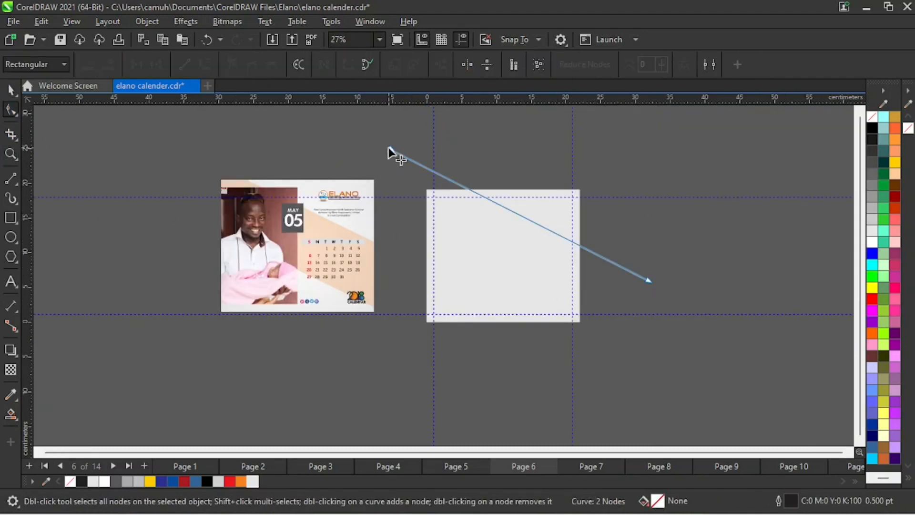
drag(388, 148, 385, 155)
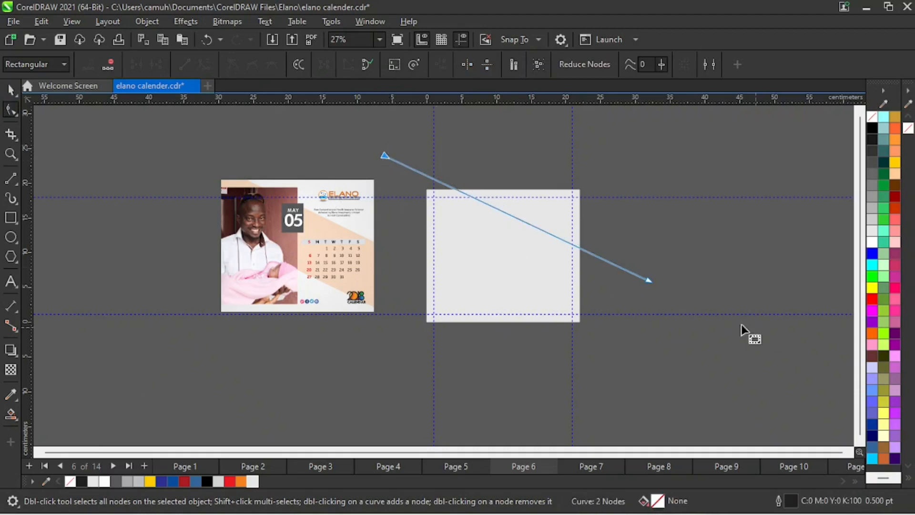
mouse_move(652, 282)
mouse_down()
mouse_move(654, 274)
mouse_move(654, 284)
mouse_up()
key(space)
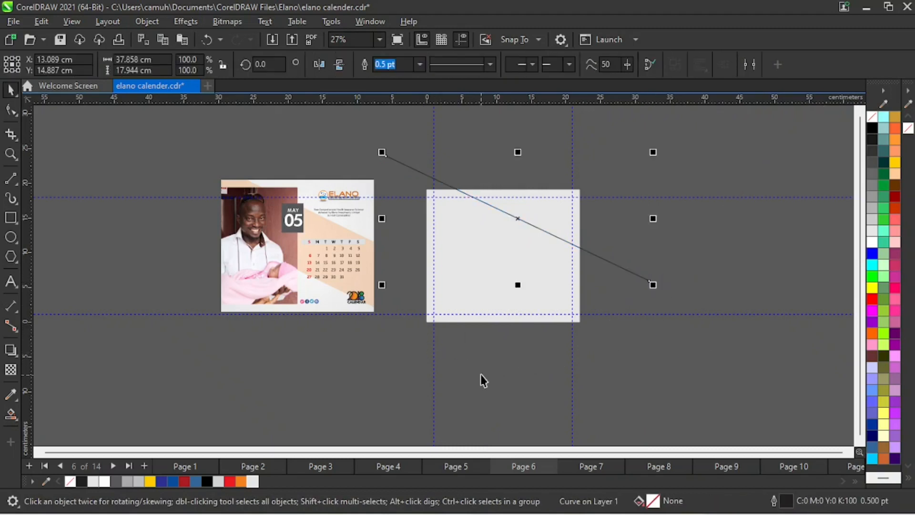
Duplicate the diagonal line down and to the left so the parallel copy marks the band's lower edge.
key(z)
drag(159, 129, 678, 382)
key(space)
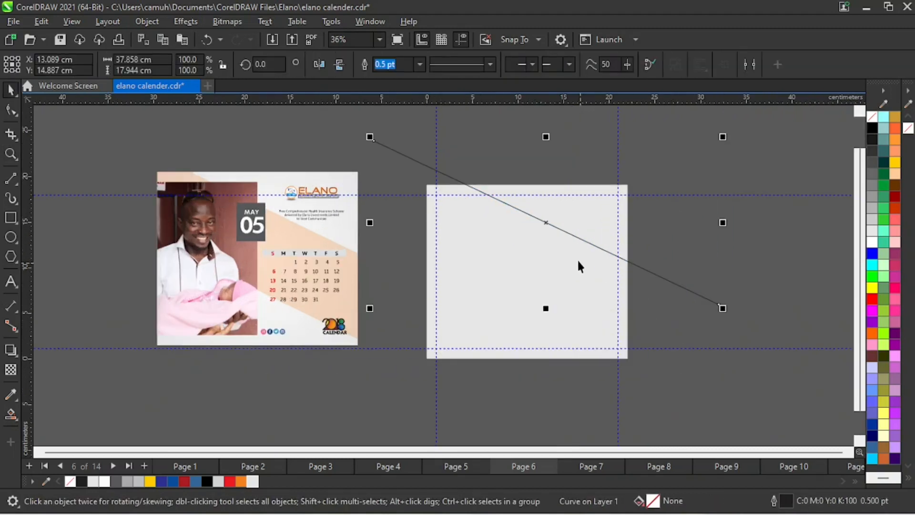
drag(551, 225, 523, 291)
click(486, 206)
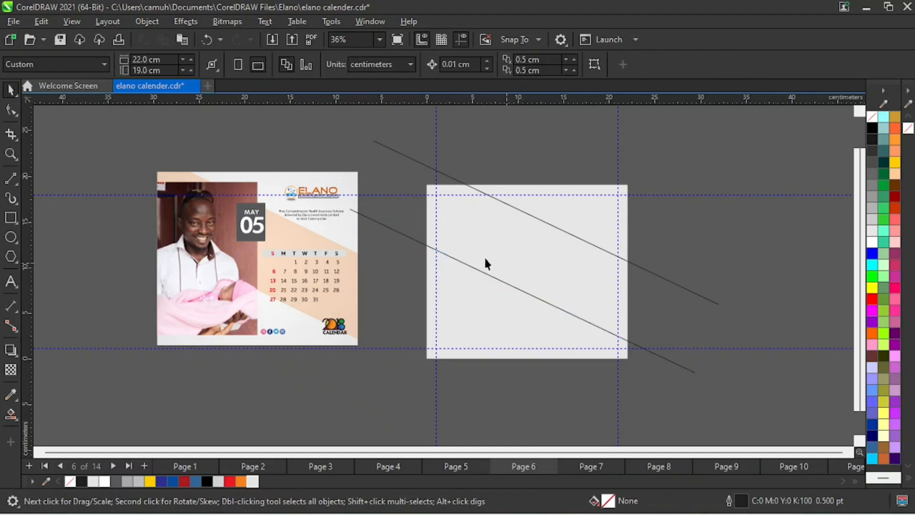
Smart Fill the page area between the two diagonal lines to create a band shape.
click(14, 413)
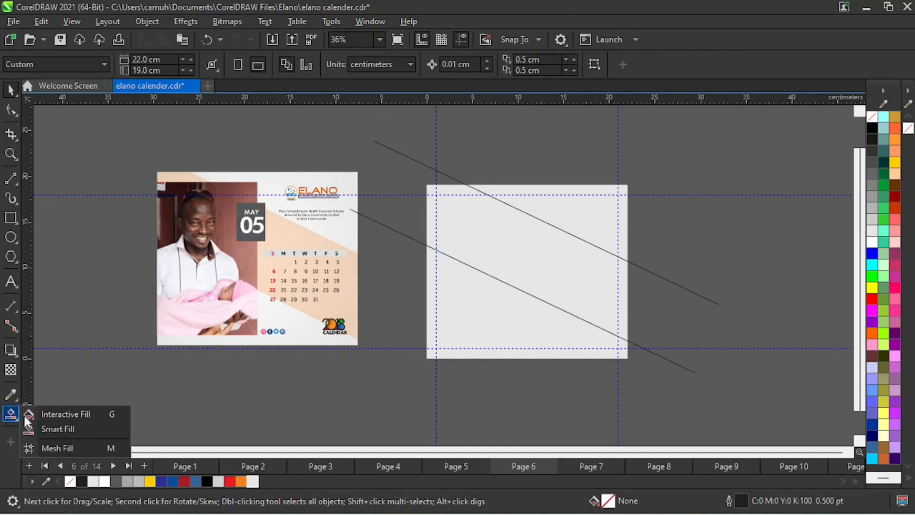
click(72, 429)
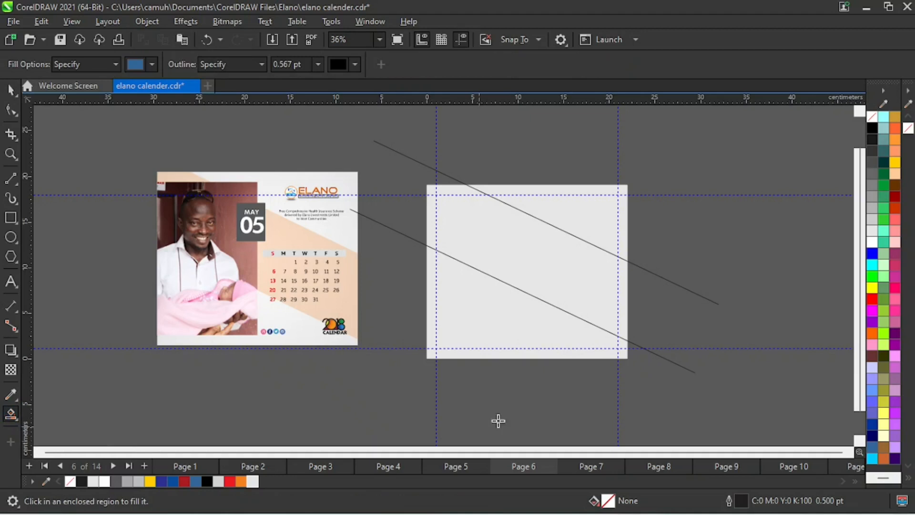
click(553, 271)
key(space)
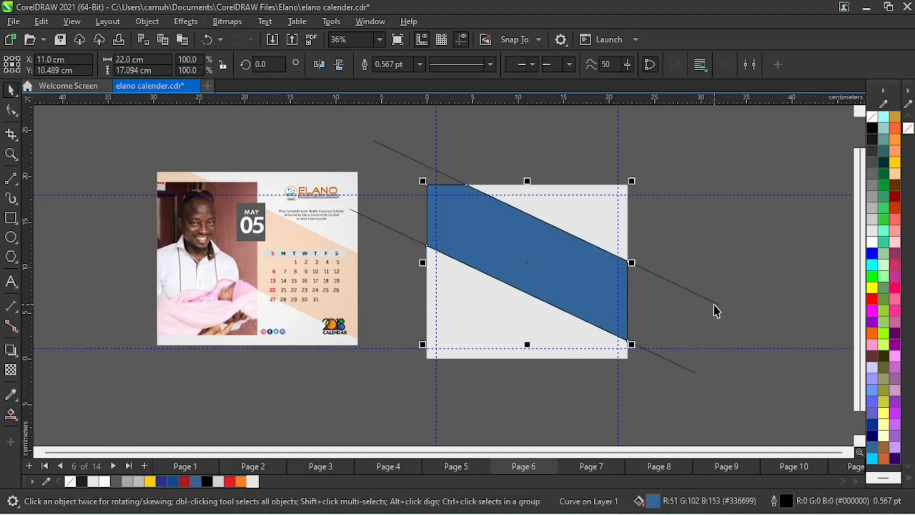
Delete both diagonal construction lines around the band.
key(Escape)
click(719, 304)
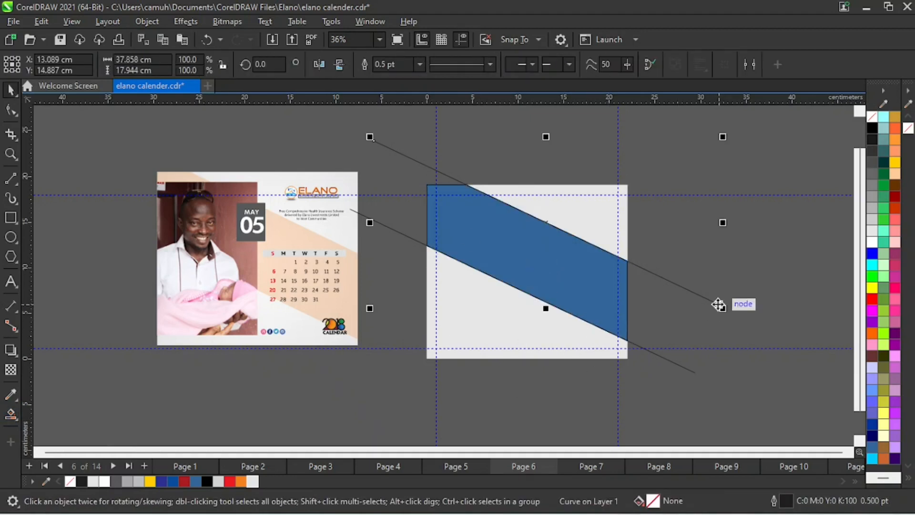
key(Delete)
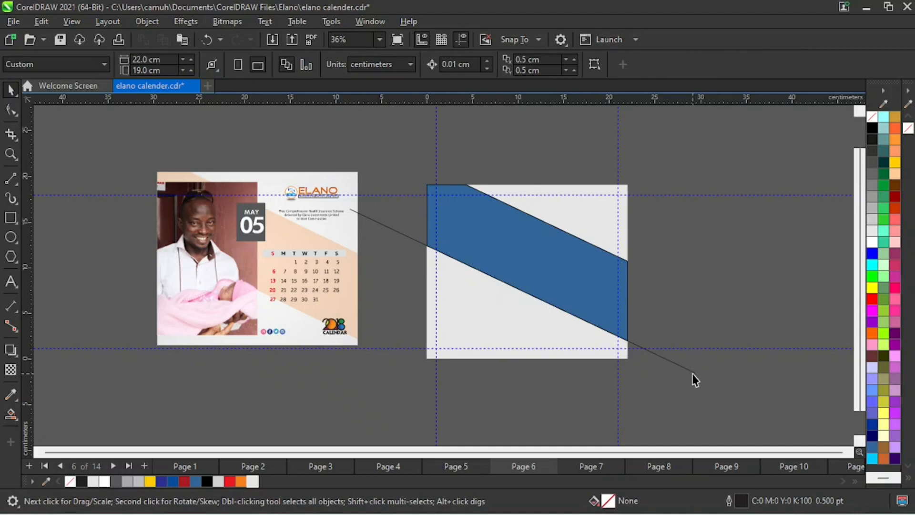
click(692, 374)
key(Delete)
Fill the diagonal band with orange (C0 M60 Y100 K0) and remove its outline.
click(571, 299)
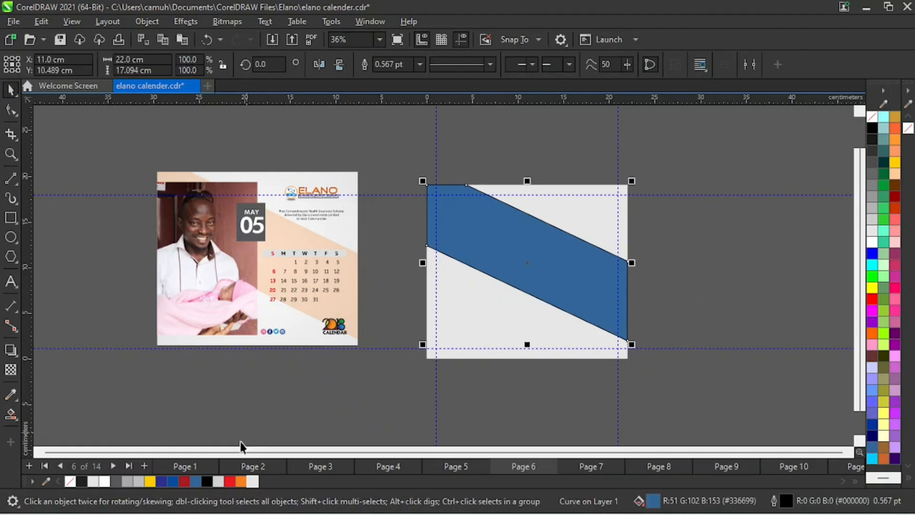
click(241, 482)
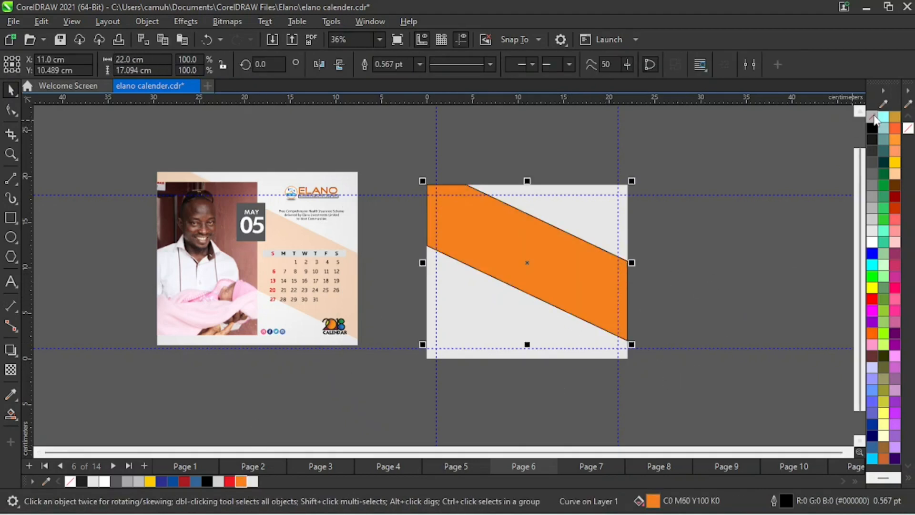
right_click(875, 120)
click(860, 124)
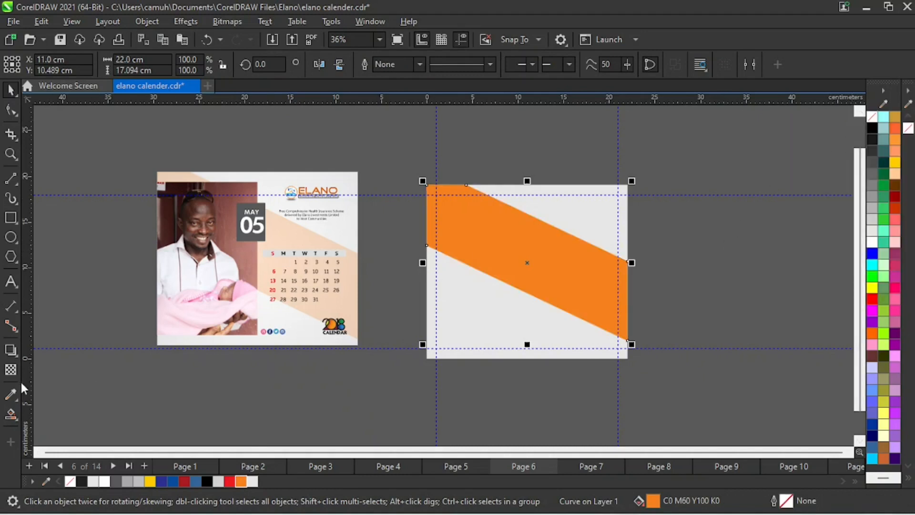
Apply a uniform transparency of 70 to the orange band, first trying 80.
click(12, 370)
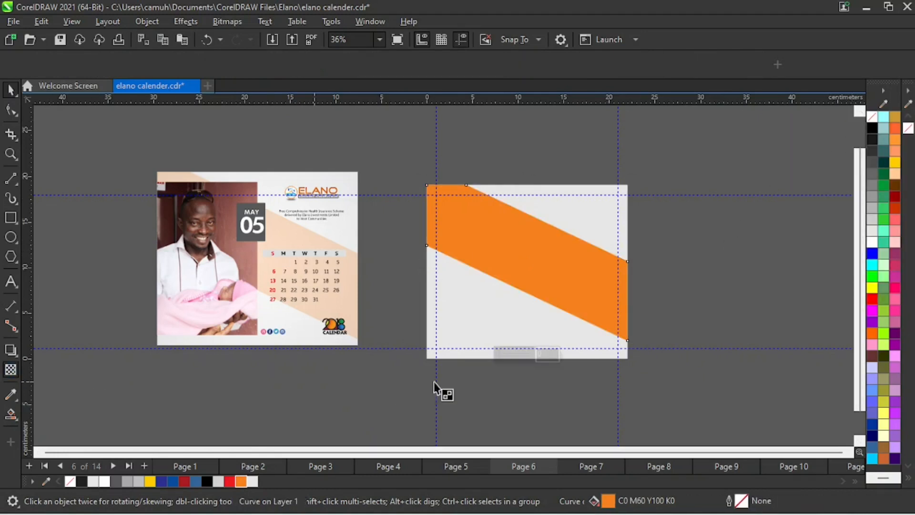
click(516, 355)
double_click(538, 353)
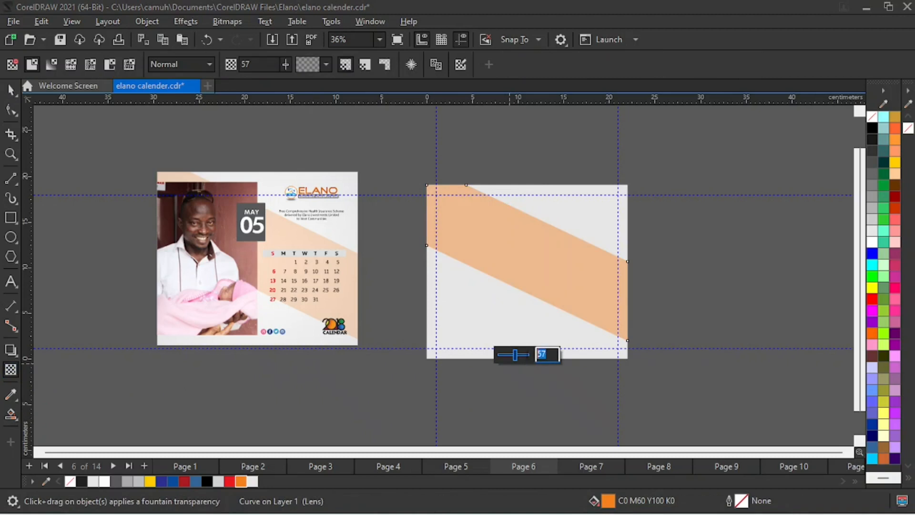
text(80)
key(Return)
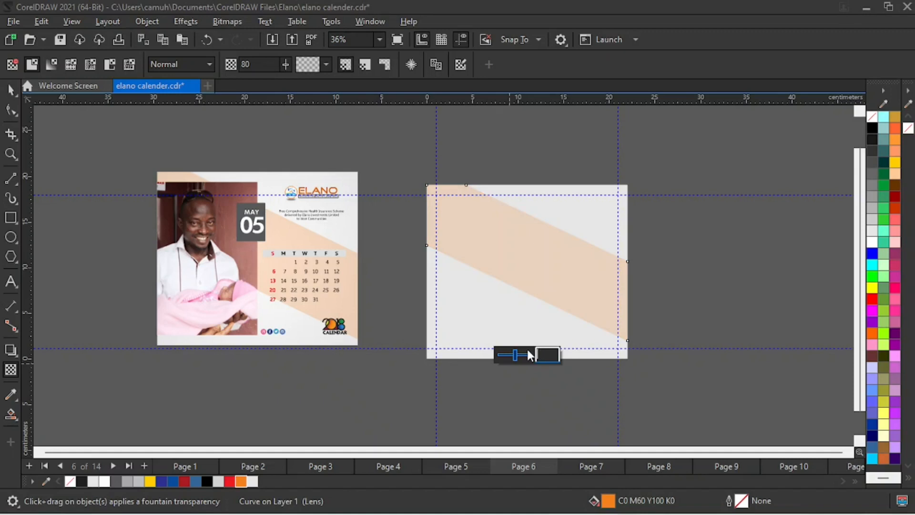
text(75)
key(Return)
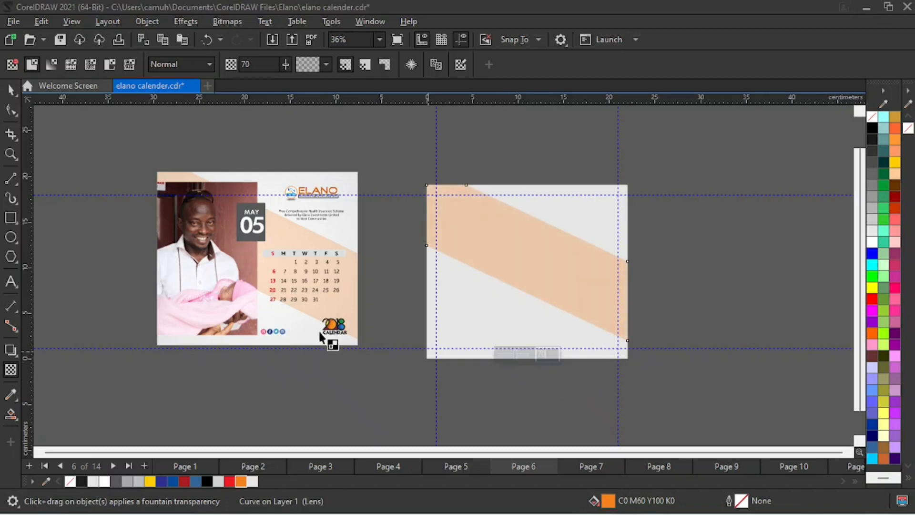
click(10, 89)
click(738, 281)
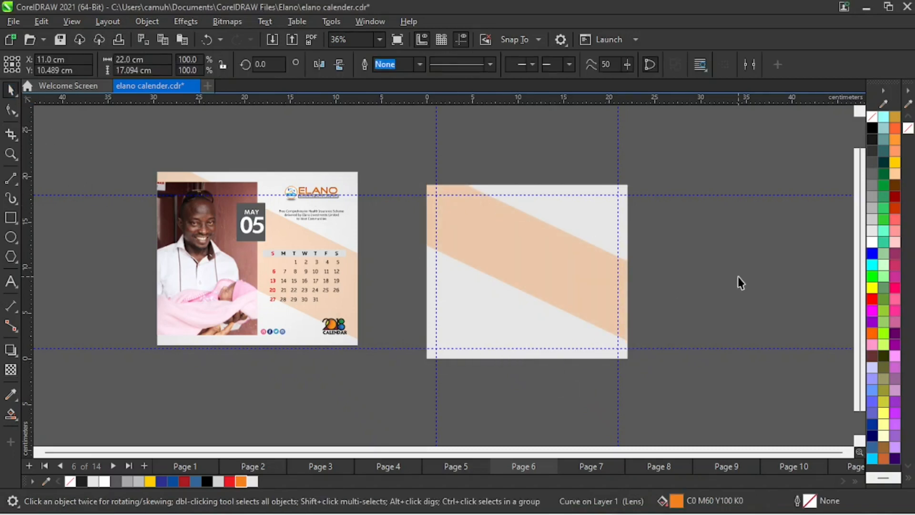
Draw a tall rectangle about 9.4 × 15.7 cm over the left part of the page as the photo placeholder.
key(z)
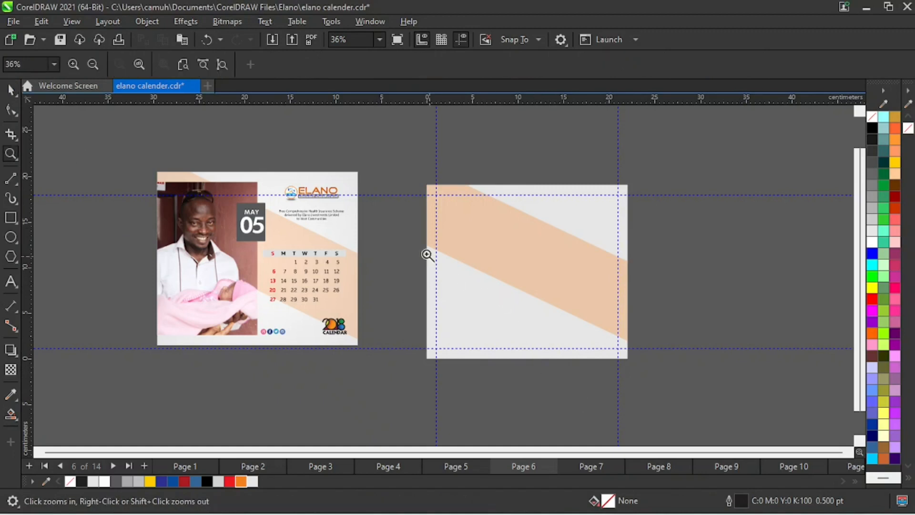
drag(367, 143, 659, 382)
key(space)
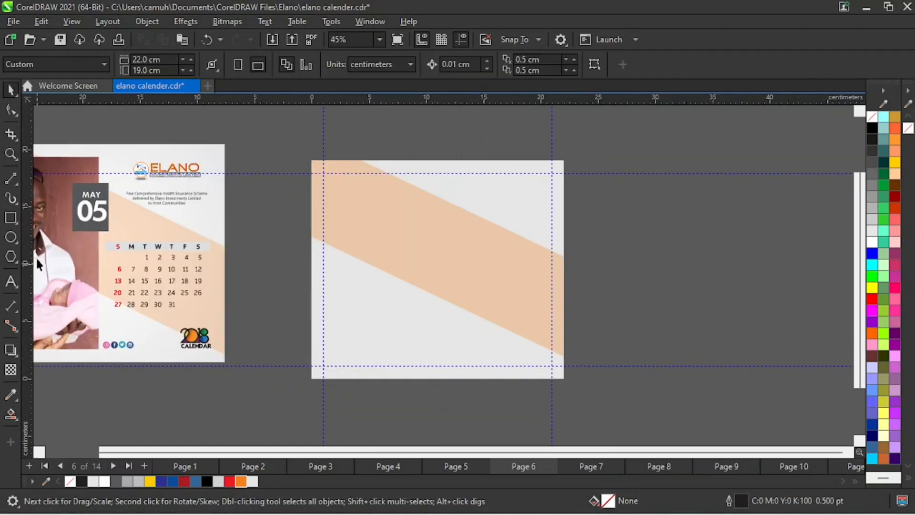
click(12, 218)
drag(333, 177, 440, 357)
key(space)
key(z)
right_click(375, 323)
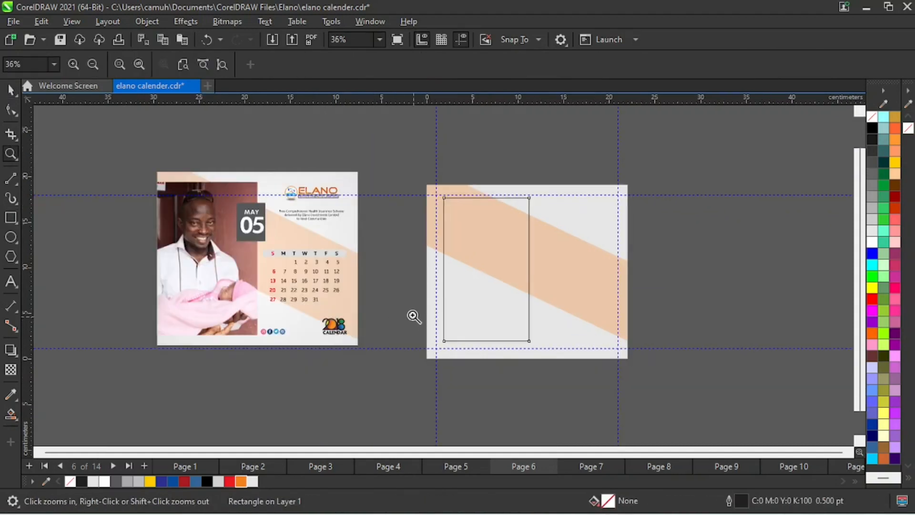
drag(360, 158, 644, 386)
key(space)
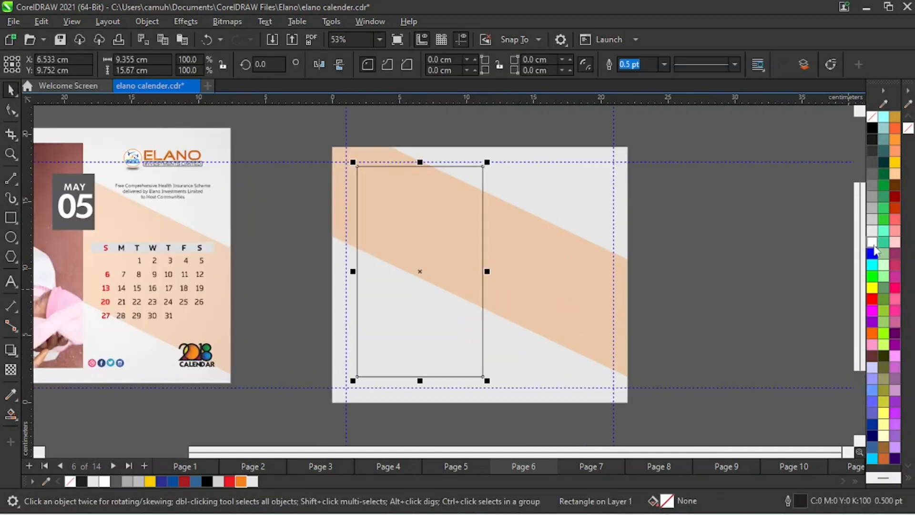
Fill the placeholder rectangle light grey, move it against the left margin guide and remove its outline.
click(872, 231)
drag(421, 272, 411, 276)
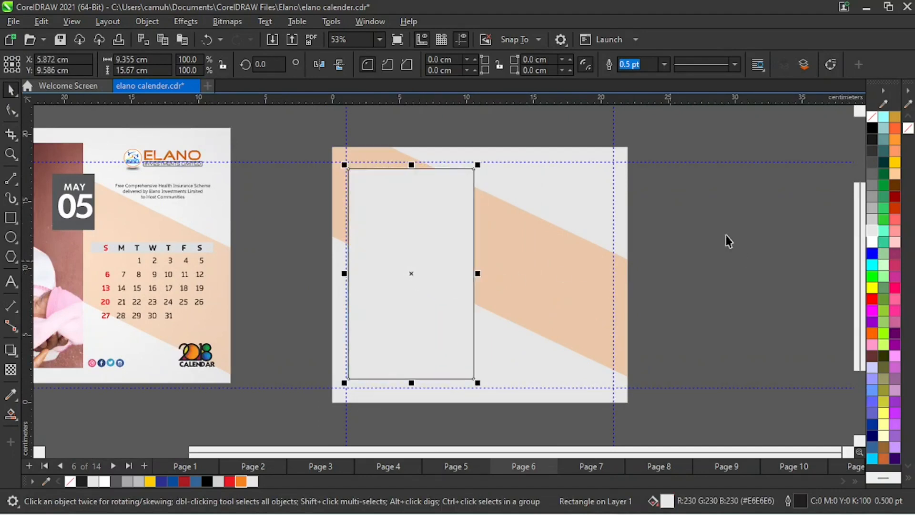
right_click(871, 123)
click(856, 125)
click(729, 264)
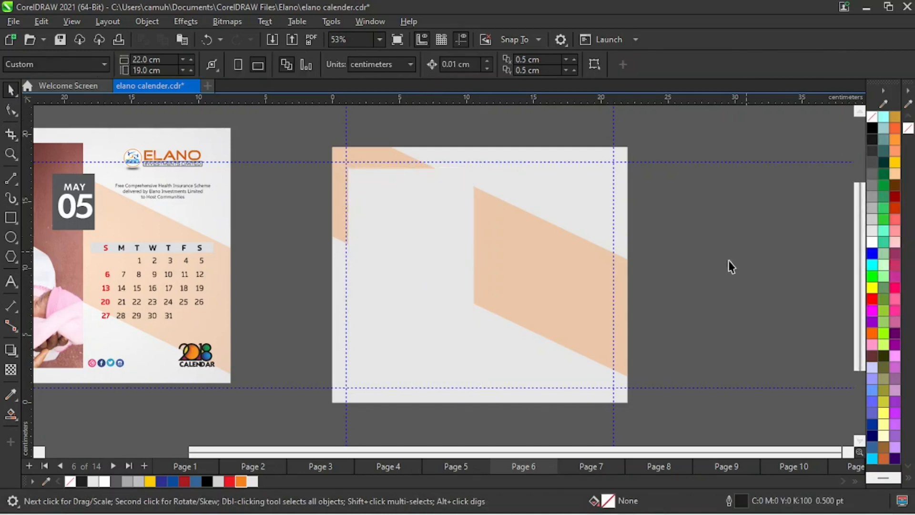
Recolour the placeholder rectangle orange and settle on dark red (C20 M100 Y100 K18).
click(461, 232)
click(241, 481)
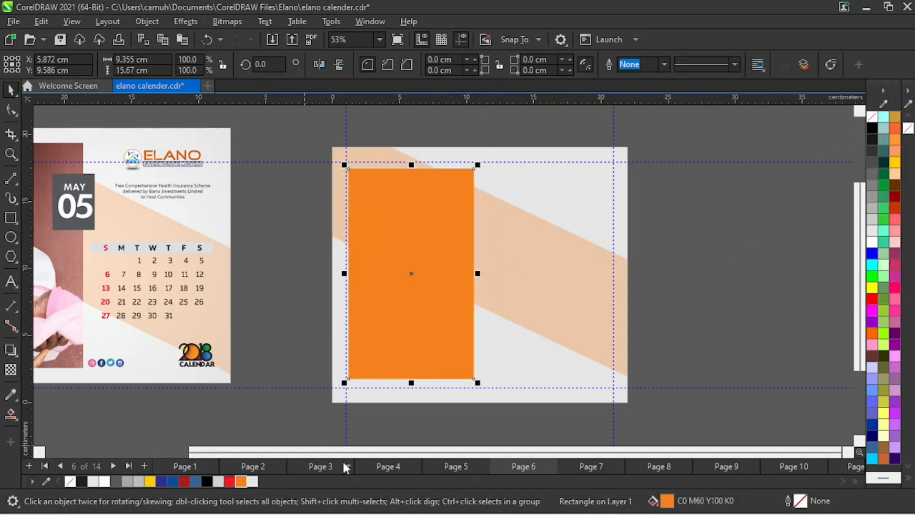
click(184, 479)
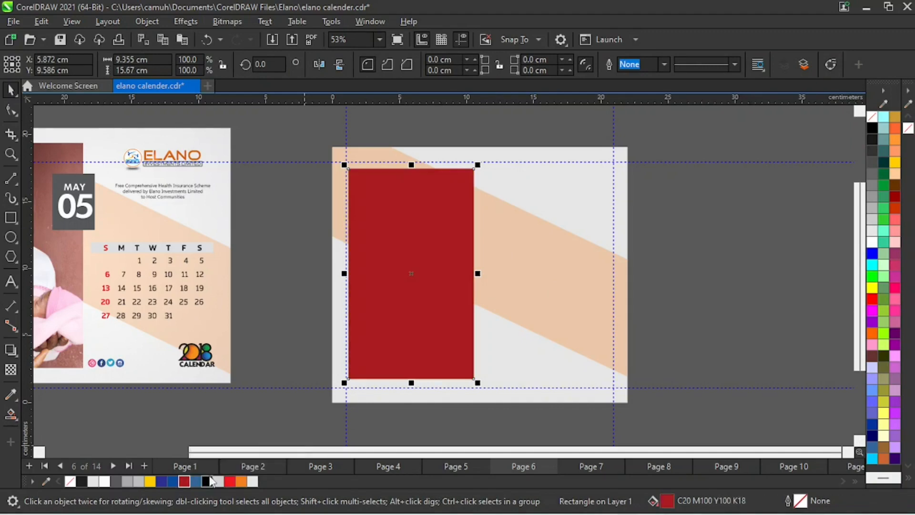
Copy the Elano logo and the health insurance text from the May reference to the new page's upper right.
key(z)
right_click(427, 296)
drag(138, 149, 676, 374)
key(space)
drag(410, 133, 242, 220)
drag(303, 188, 691, 197)
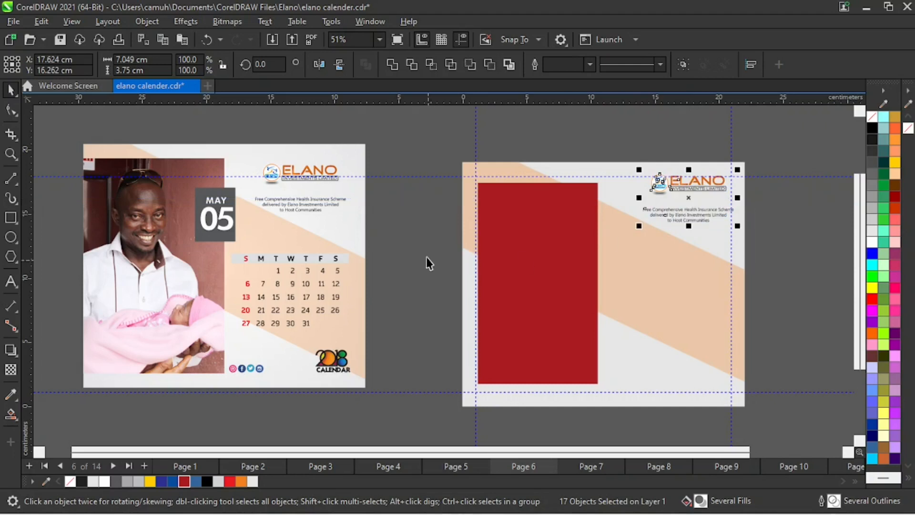
Copy the May date grid, and the social icons with the 2018 Calendar logo, from the reference to matching places on the new page.
drag(421, 245, 180, 327)
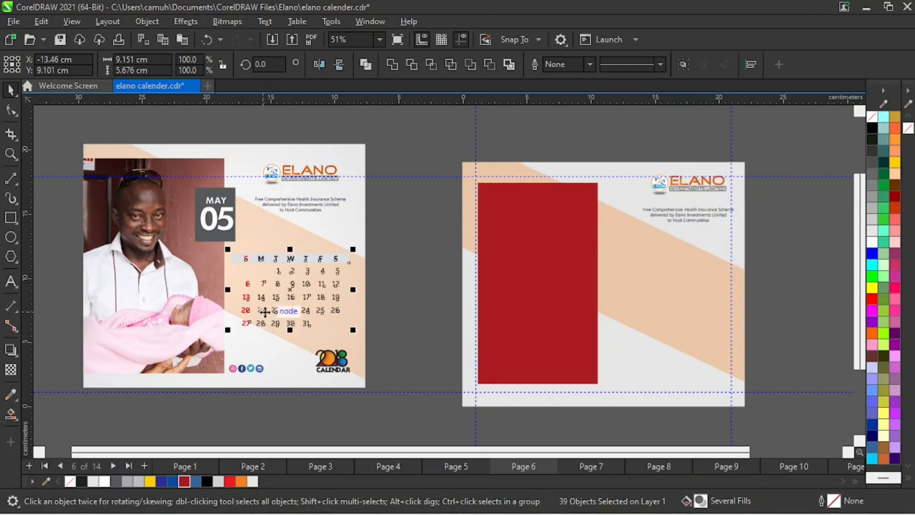
drag(289, 292, 673, 279)
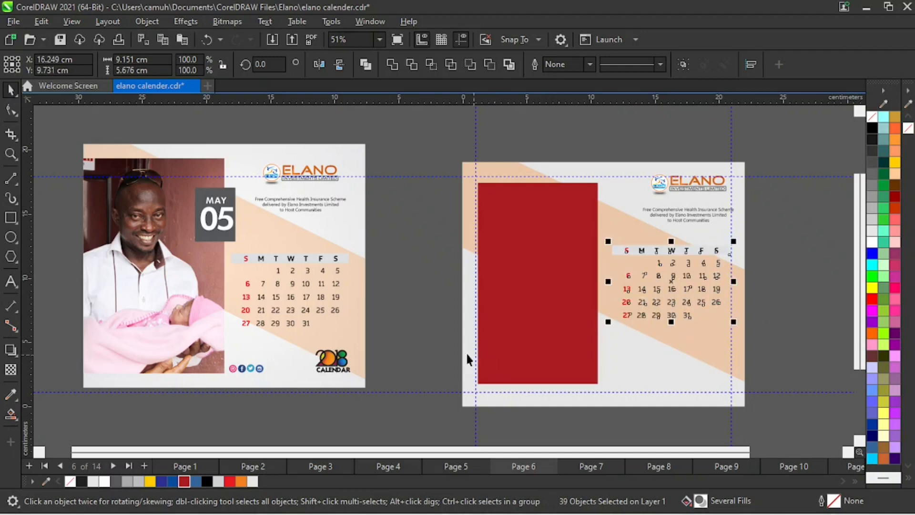
drag(379, 353, 185, 400)
drag(336, 365, 712, 376)
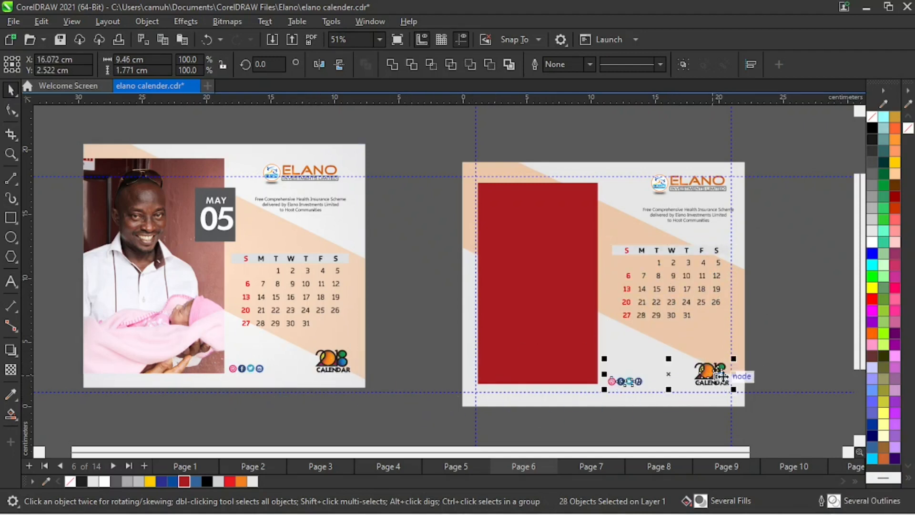
click(744, 356)
Open the contents of the May reference page's photo PowerClip for editing.
click(167, 279)
key(z)
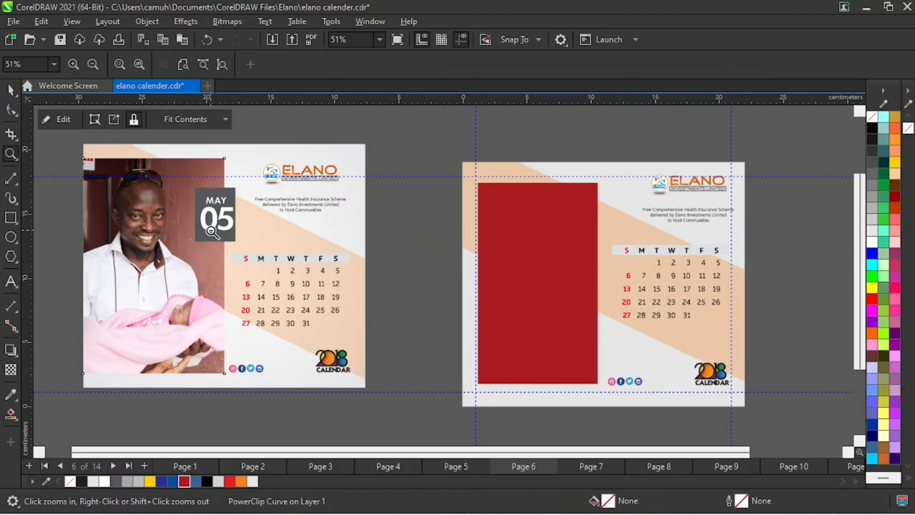
scroll(217, 218, down, 1)
key(space)
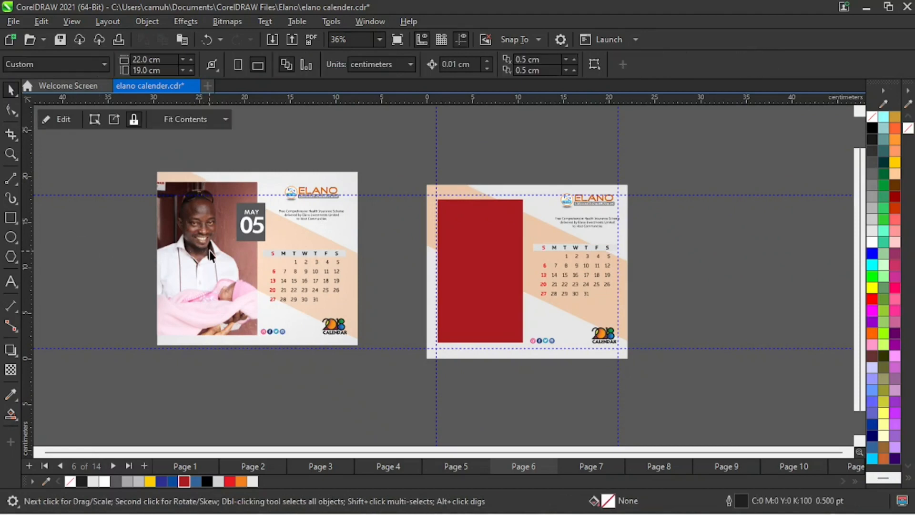
click(63, 120)
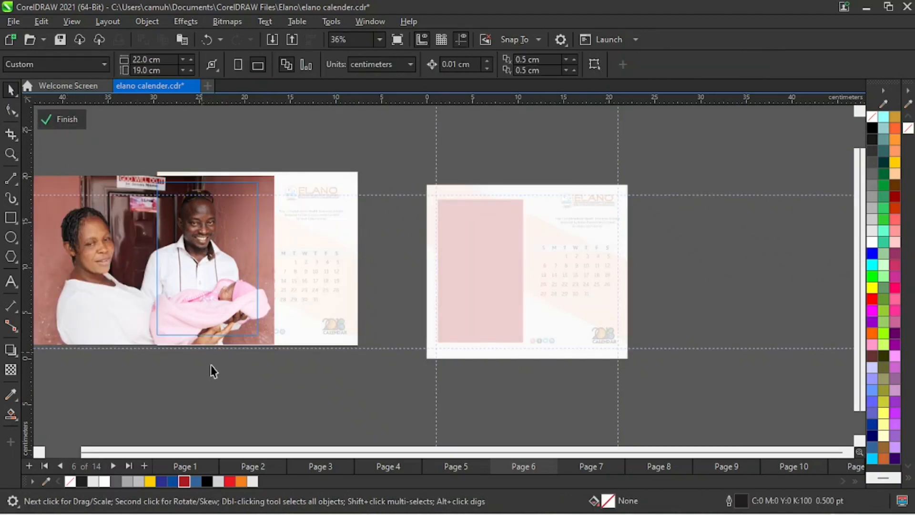
Copy the full family photo out of the reference's PowerClip frame and place the copy beside the new page.
key(z)
right_click(228, 317)
key(space)
drag(215, 231, 713, 247)
right_click(713, 247)
key(Delete)
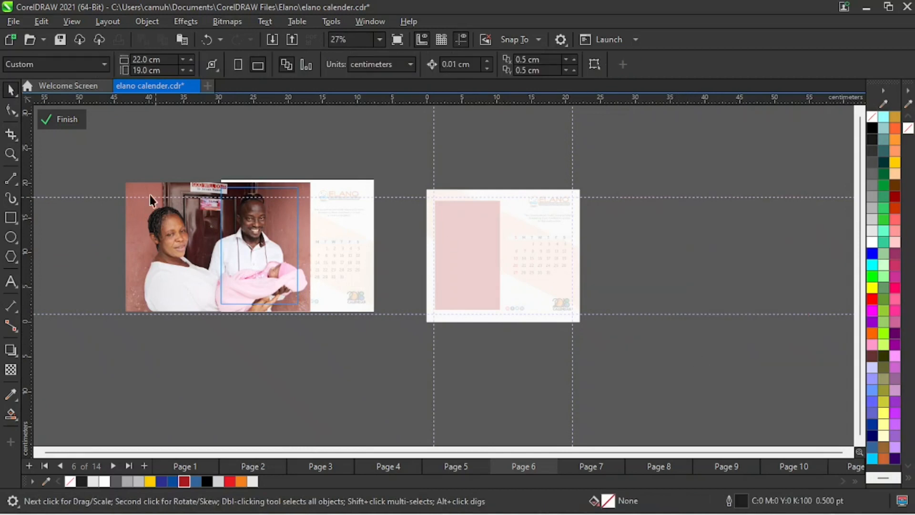
click(78, 120)
key(ctrl+z)
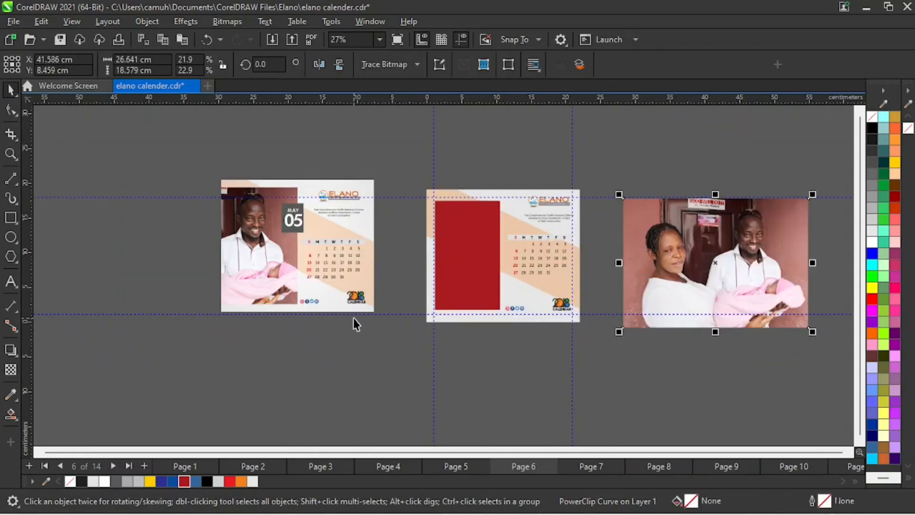
drag(753, 270, 737, 243)
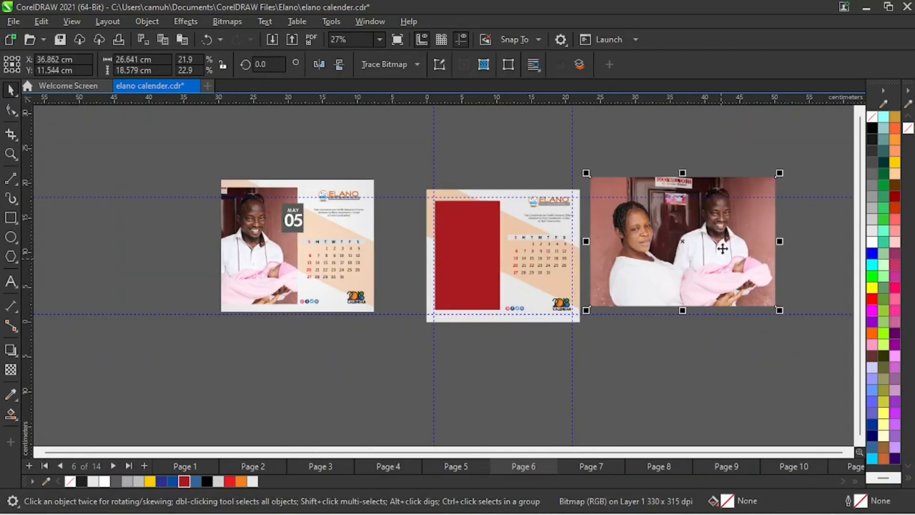
PowerClip the copied family photo into the dark red placeholder rectangle on the new page.
click(479, 257)
click(691, 383)
click(734, 273)
click(150, 22)
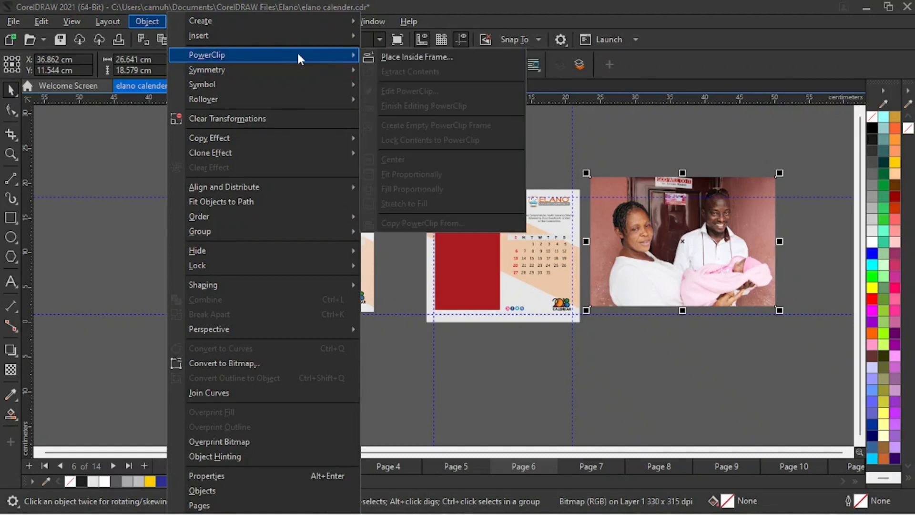
click(391, 56)
click(457, 261)
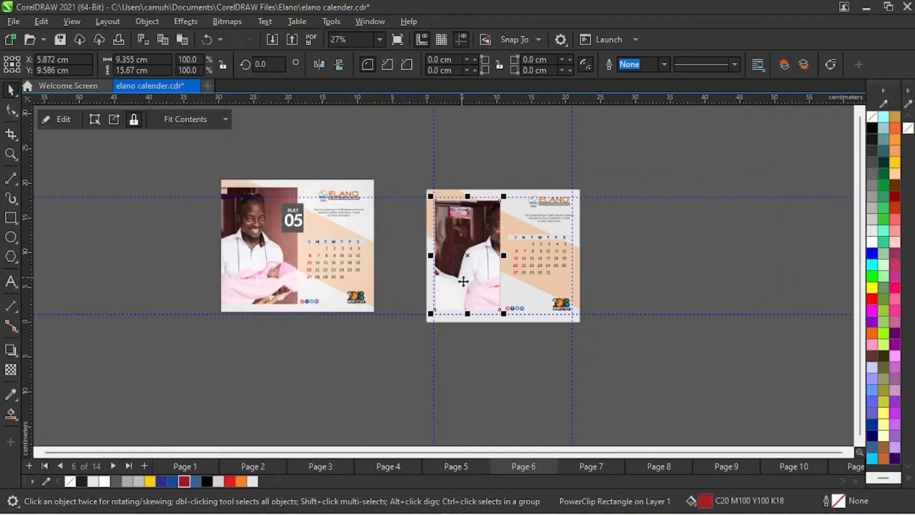
Reposition the photo inside its PowerClip frame so the man holding the baby fills it, and finish editing the contents.
click(62, 120)
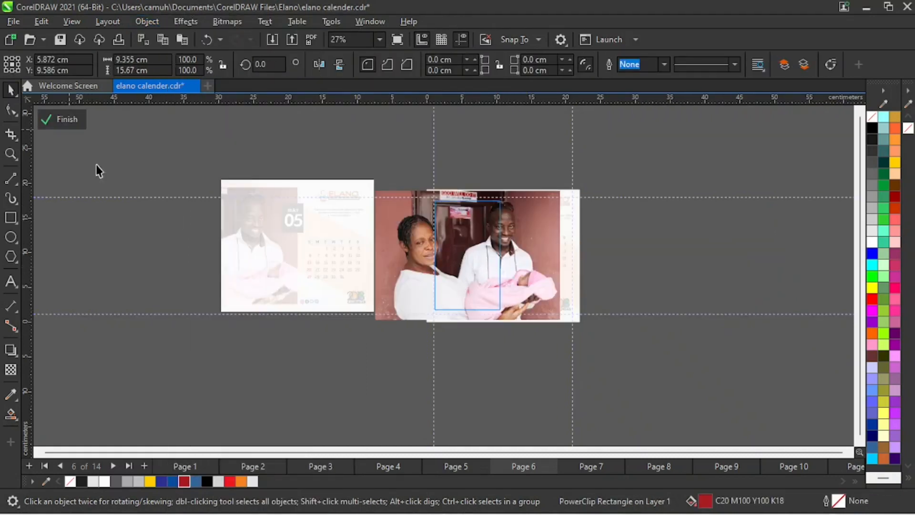
drag(477, 269, 436, 266)
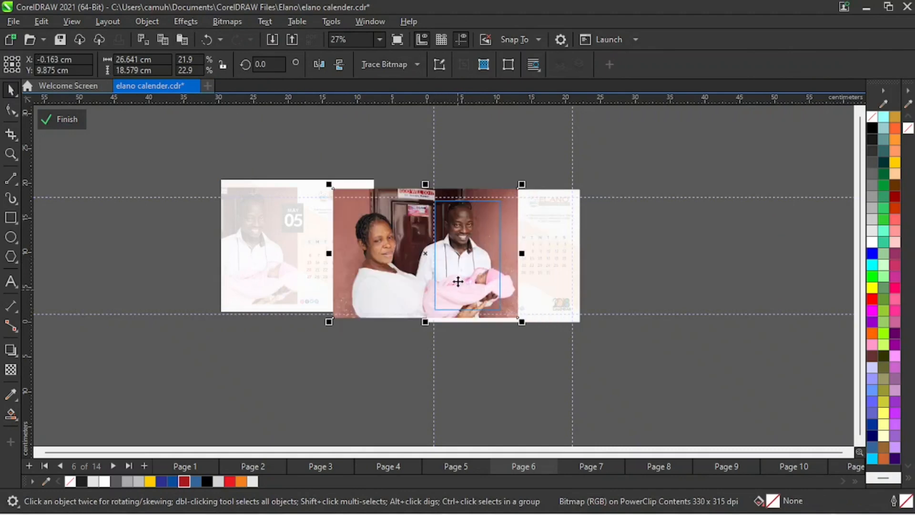
key(z)
drag(366, 163, 613, 379)
key(space)
drag(408, 234, 417, 246)
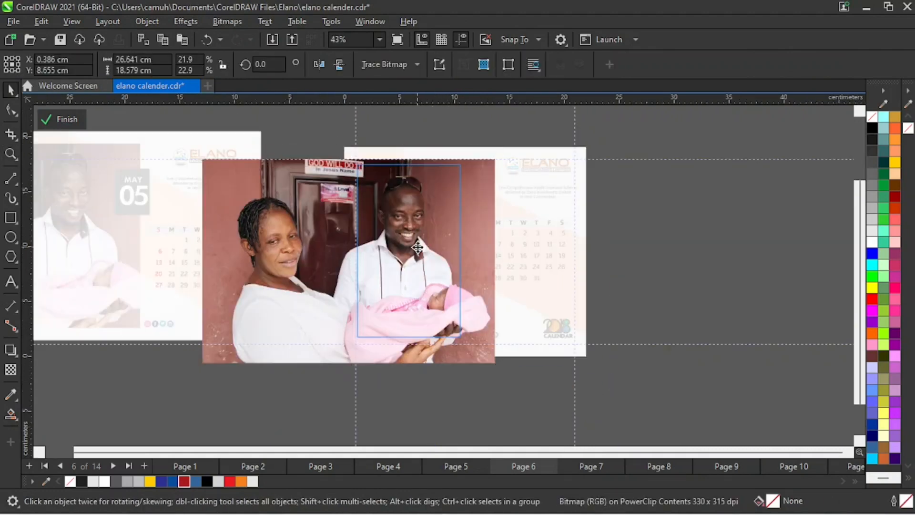
click(417, 247)
click(429, 284)
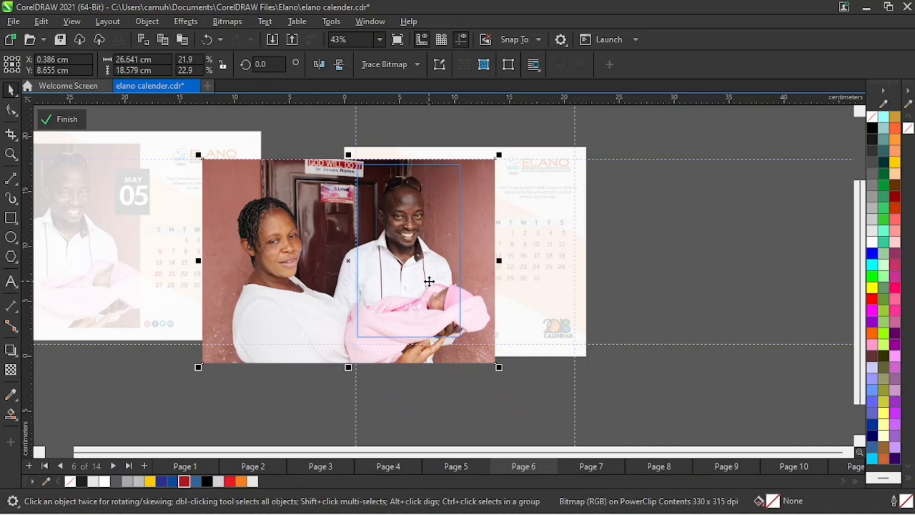
drag(430, 282, 431, 276)
click(64, 120)
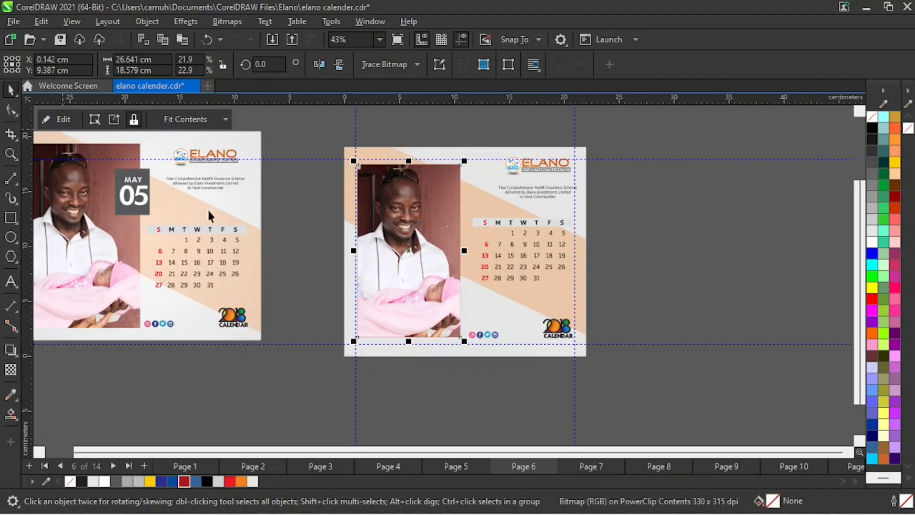
click(709, 259)
Draw a rectangle about 3.0 by 4.4 cm overlapping the photo's right edge beside the date grid.
key(z)
drag(309, 125, 679, 423)
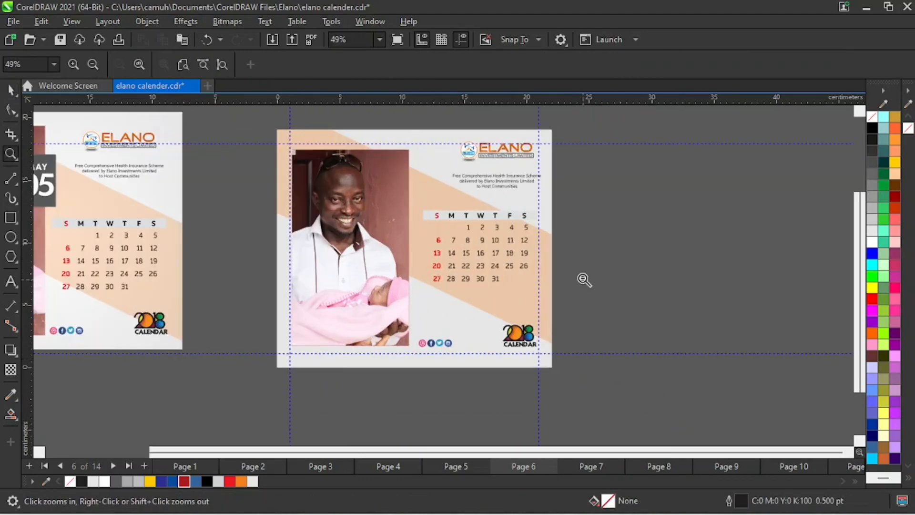
right_click(585, 296)
key(space)
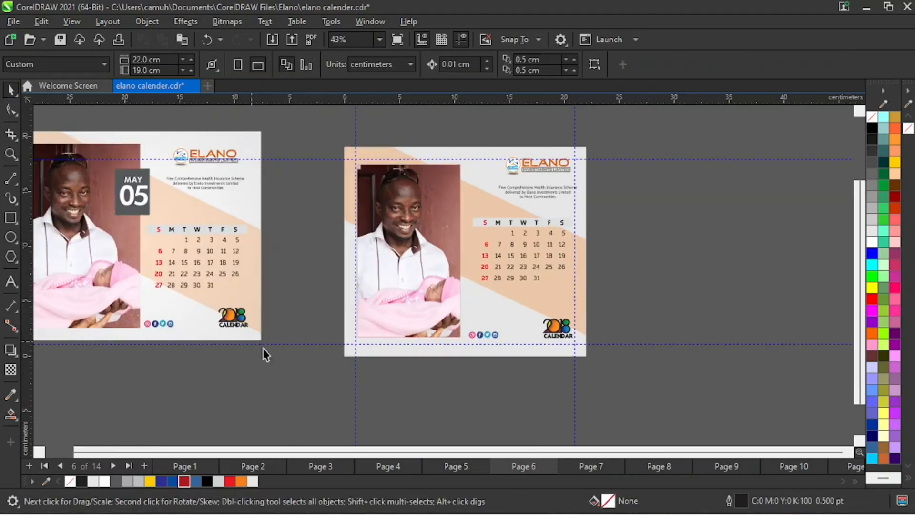
key(z)
drag(122, 132, 649, 378)
key(space)
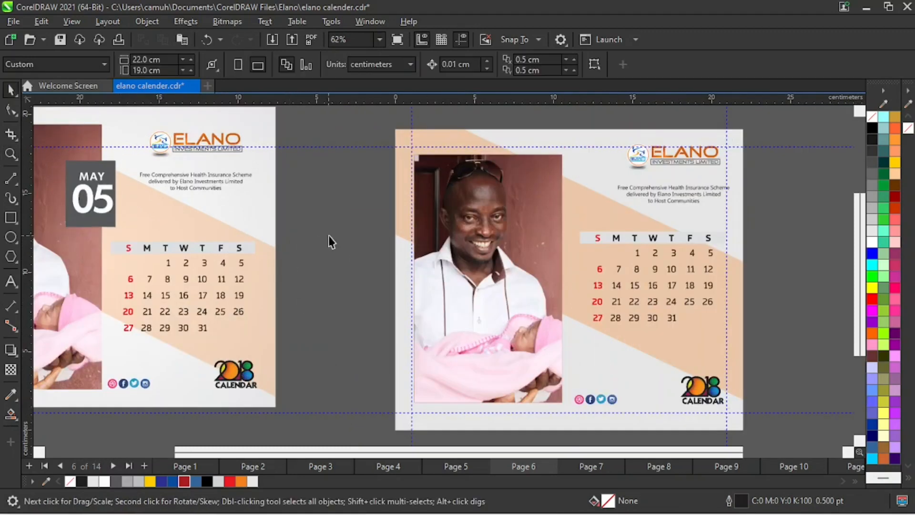
click(10, 217)
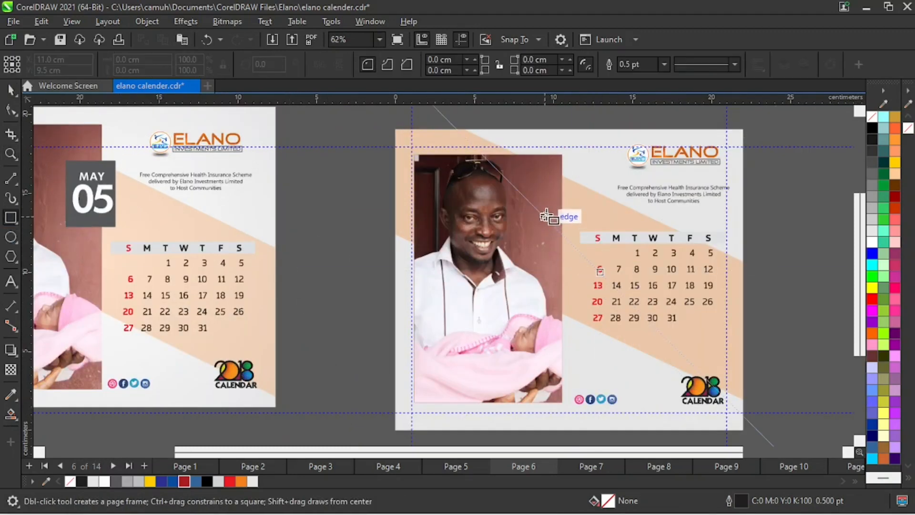
mouse_move(532, 205)
mouse_down()
mouse_move(586, 265)
mouse_move(580, 275)
mouse_up()
key(space)
Move the new page's May date grid slightly right and up, clear of the small rectangle.
mouse_move(794, 204)
mouse_down()
mouse_move(541, 322)
mouse_move(543, 342)
mouse_up()
drag(656, 321, 662, 281)
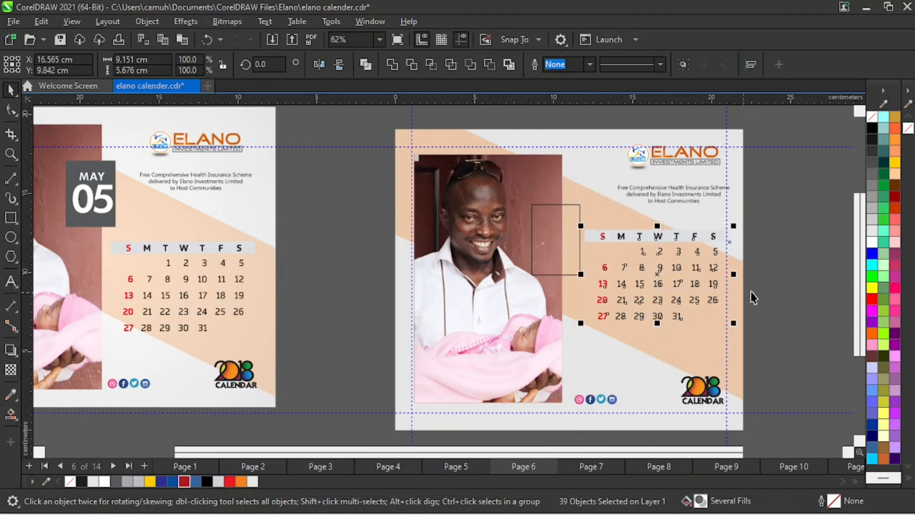
click(748, 284)
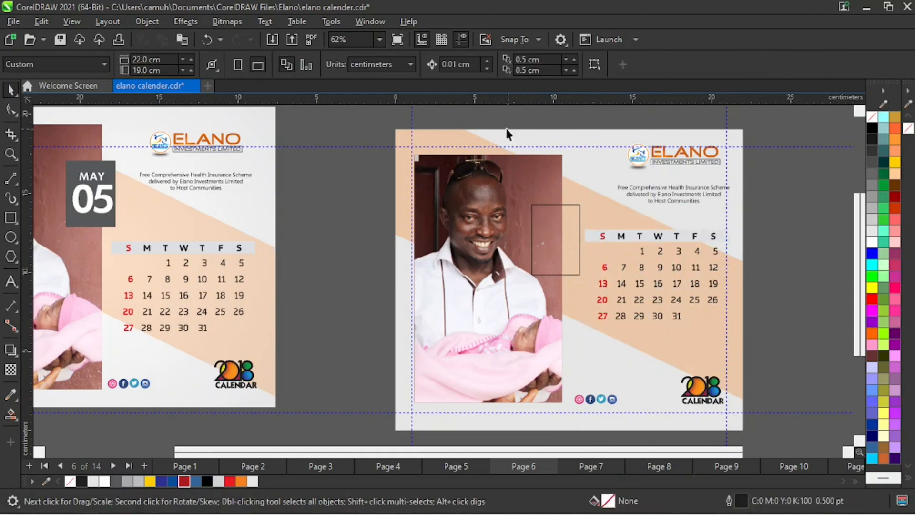
Fill the small rectangle over the photo's edge dark grey and remove its outline.
drag(499, 121, 570, 271)
drag(592, 299, 593, 300)
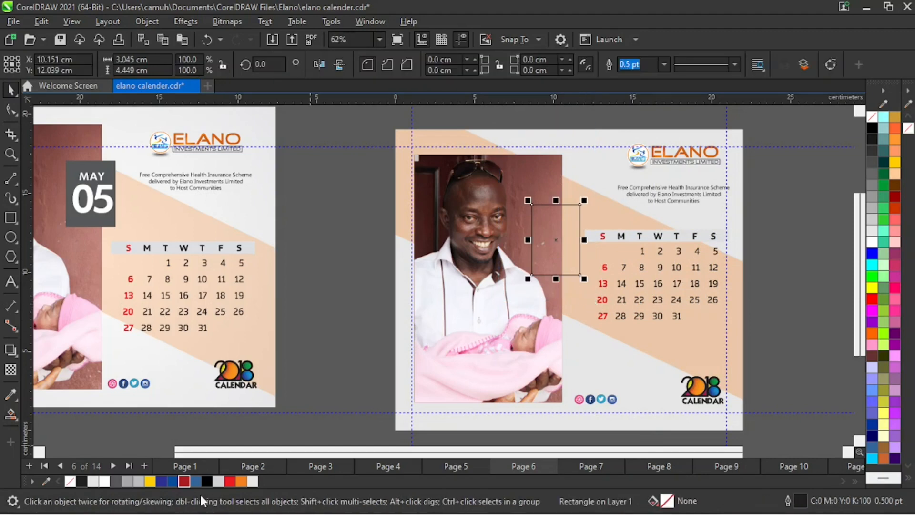
click(119, 481)
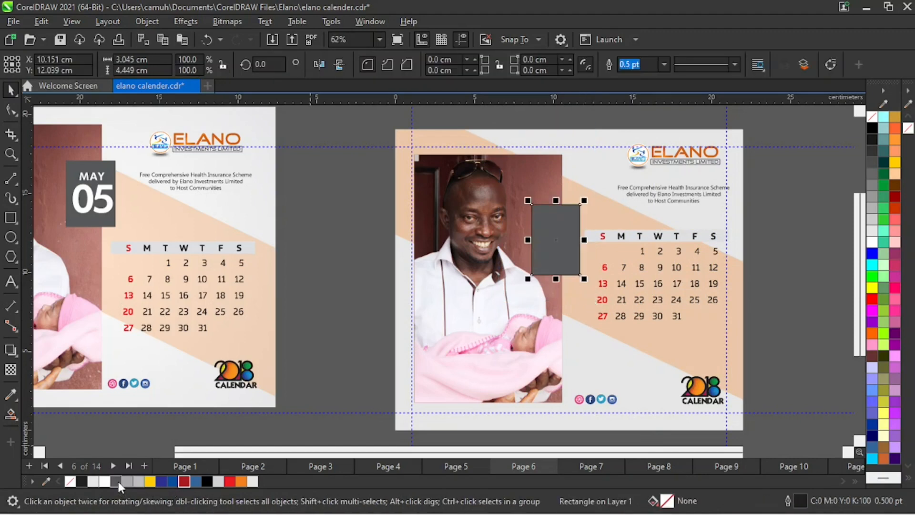
right_click(871, 117)
click(865, 124)
click(765, 230)
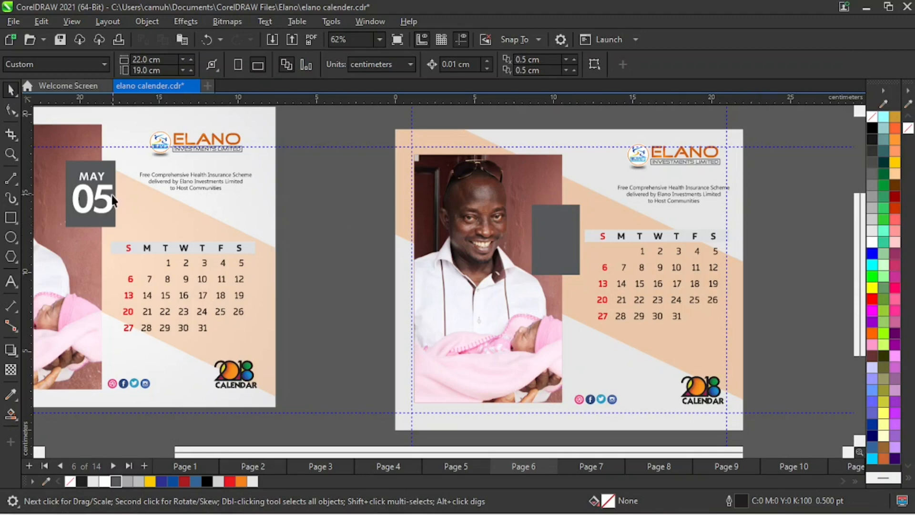
Copy the white MAY and 05 text from the reference page onto the new dark grey rectangle.
click(97, 177)
shift+click(109, 209)
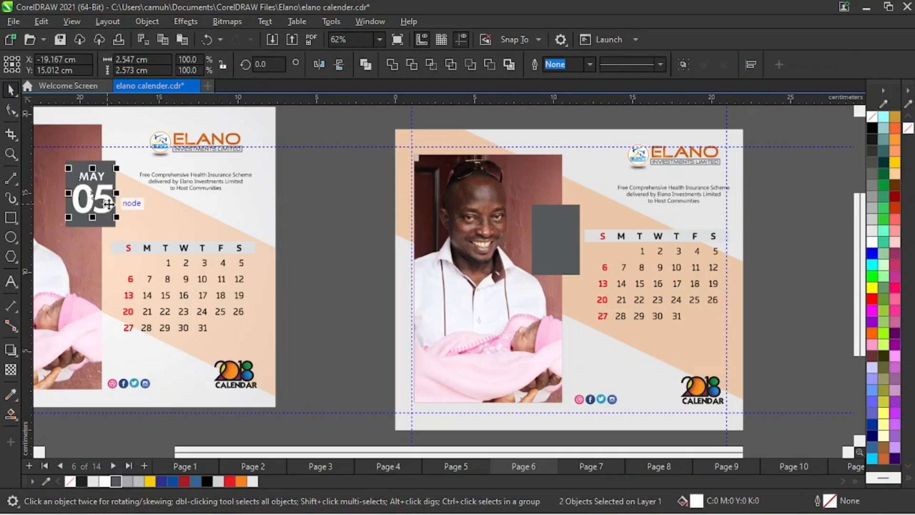
drag(98, 196, 605, 269)
drag(562, 243, 562, 242)
key(Left)
key(Left)
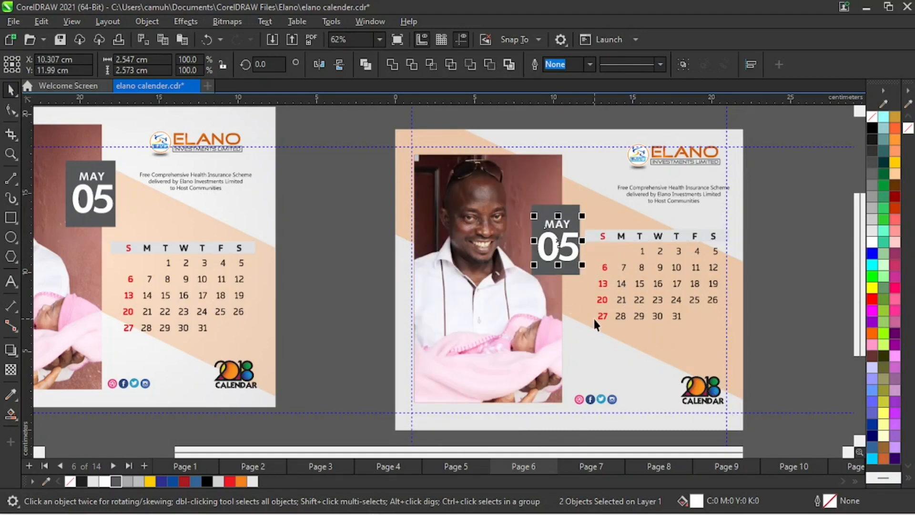
Nudge the MAY 05 text left to centre it horizontally on the dark grey rectangle.
key(z)
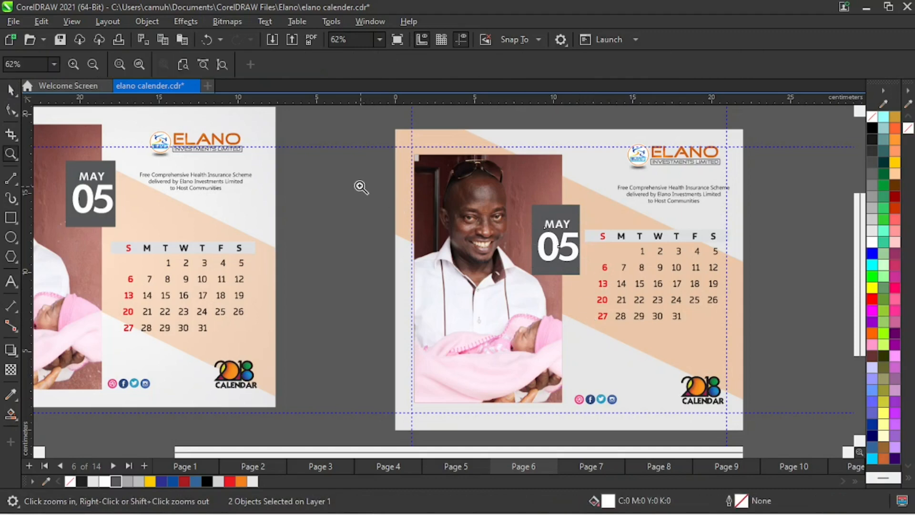
drag(343, 172, 615, 313)
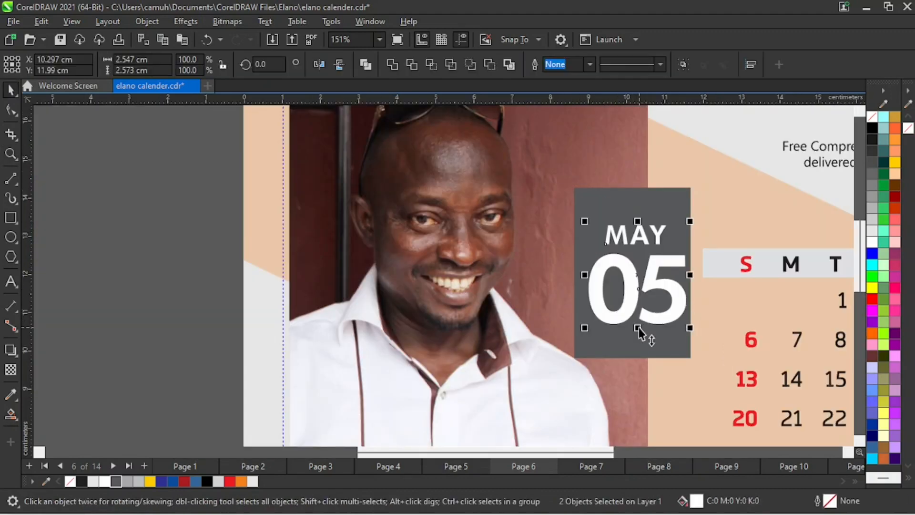
key(Left)
key(Left)
key(Left)
key(Left)
key(Left)
key(Left)
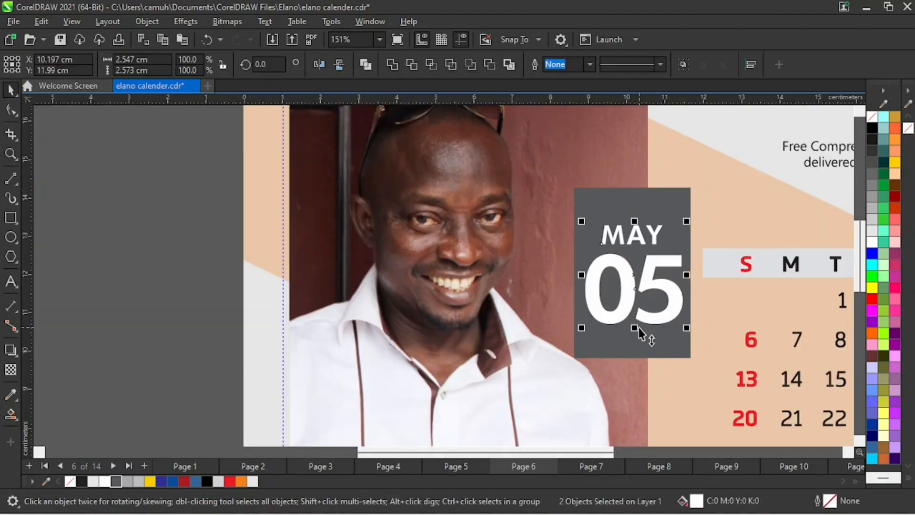
key(z)
right_click(543, 276)
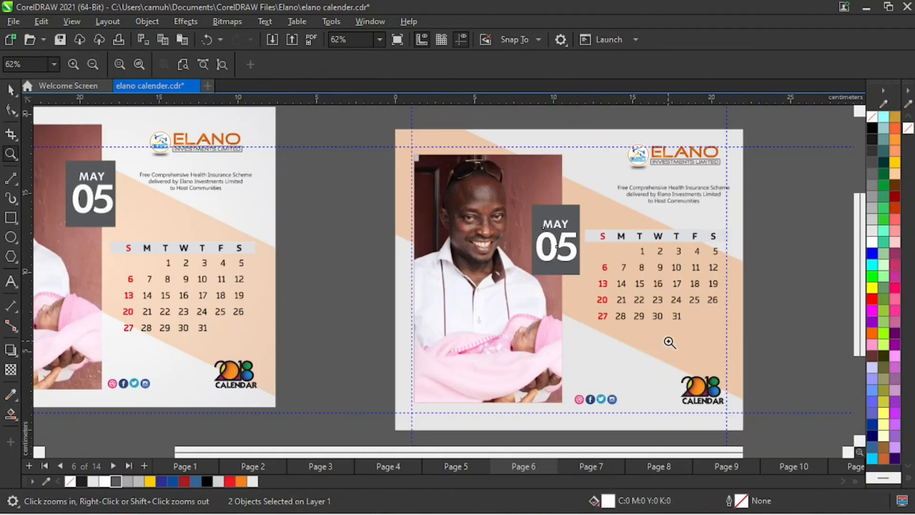
right_click(657, 356)
key(space)
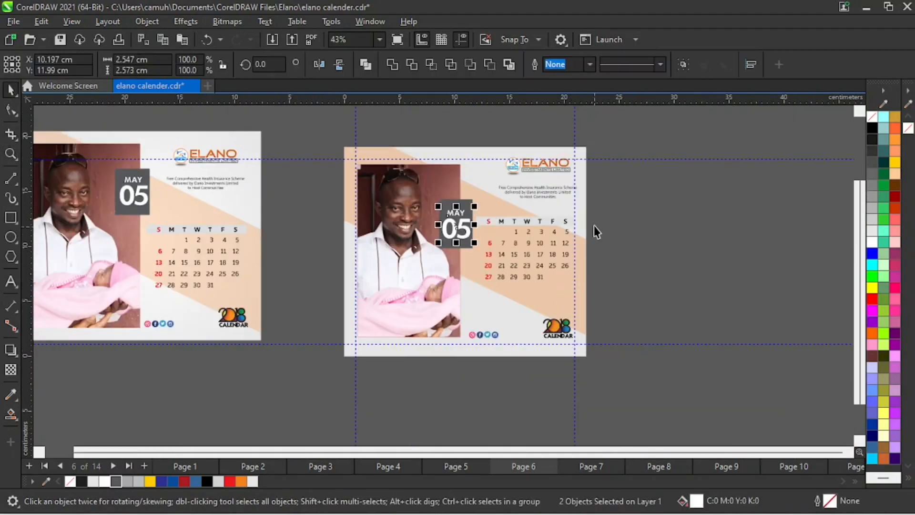
click(591, 250)
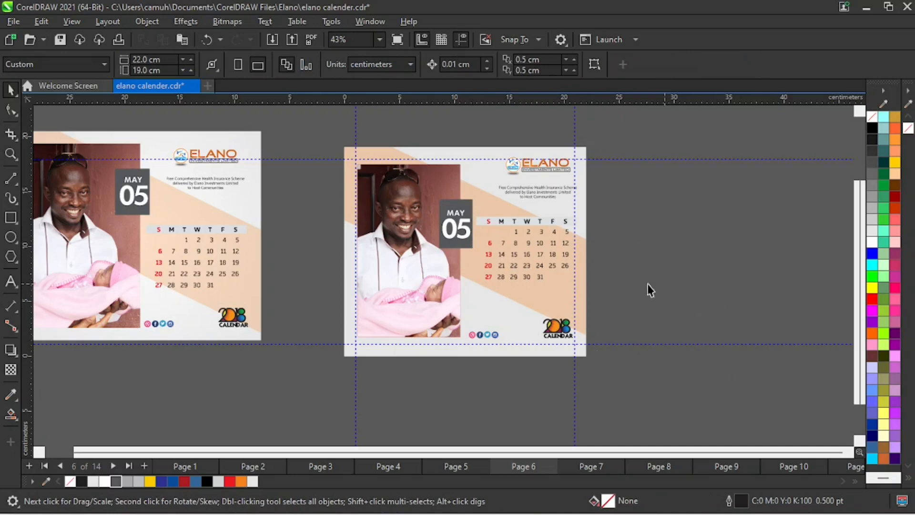
scroll(471, 208, up, 3)
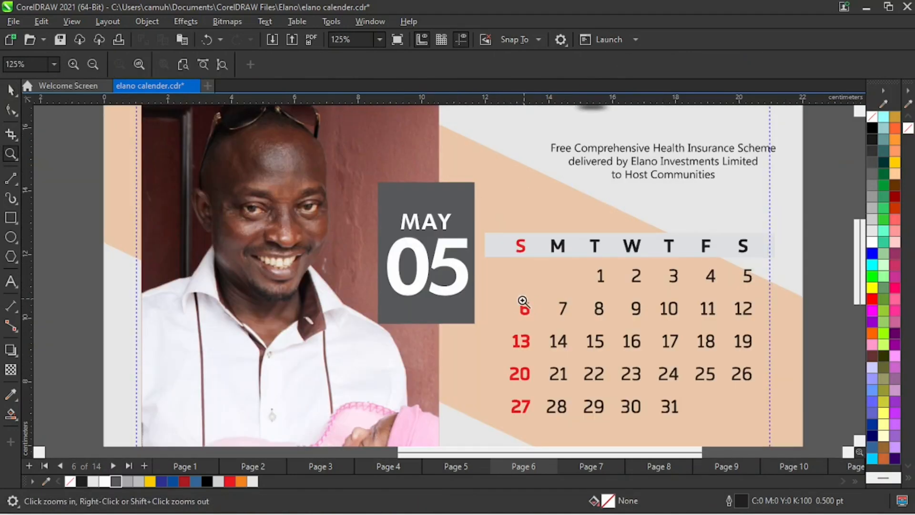
click(445, 225)
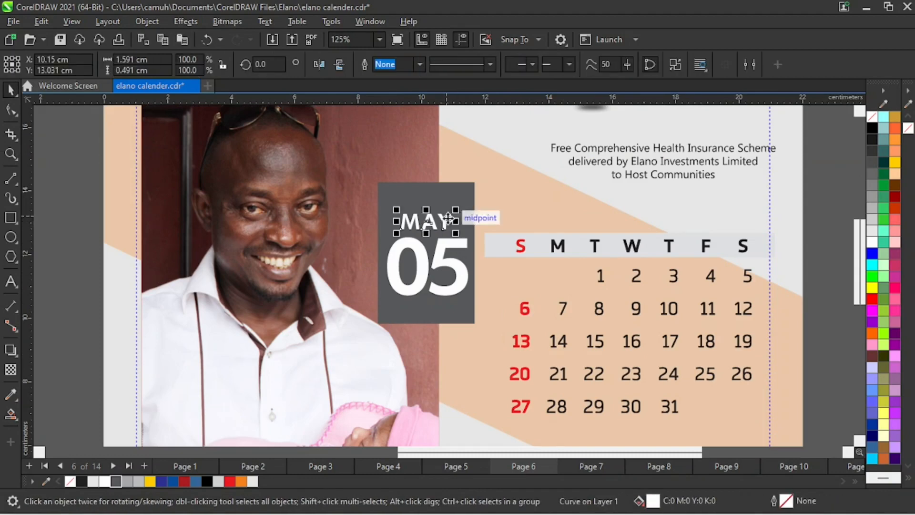
shift+click(456, 259)
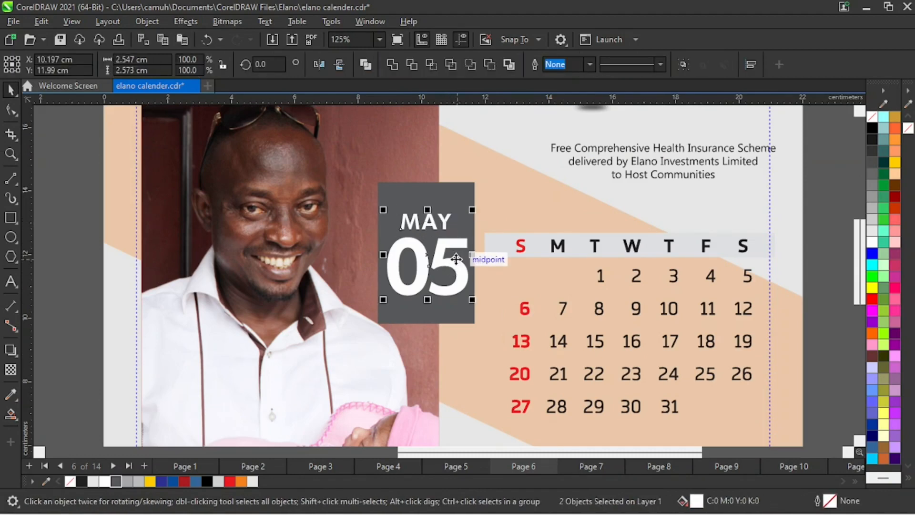
key(z)
scroll(531, 291, down, 3)
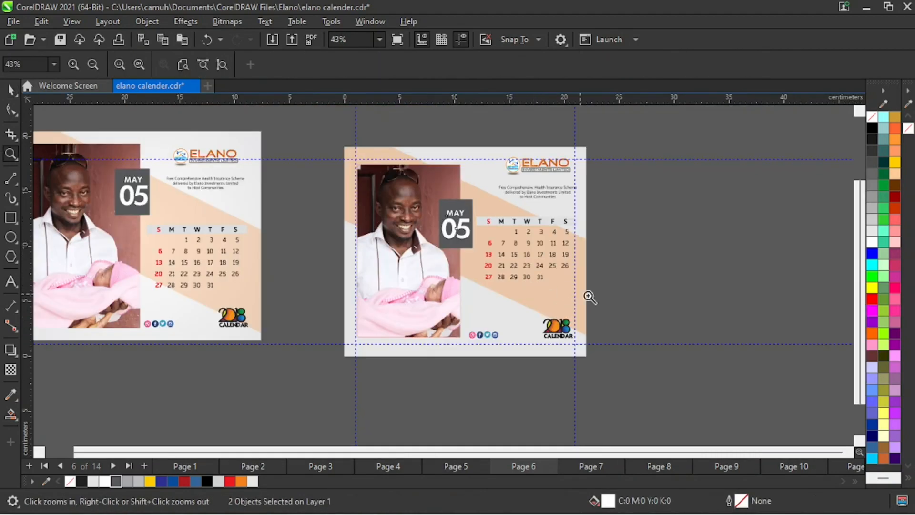
key(space)
click(669, 268)
Add the text MAY in bold white 24 pt Arial on the empty area beside the new May page.
click(11, 282)
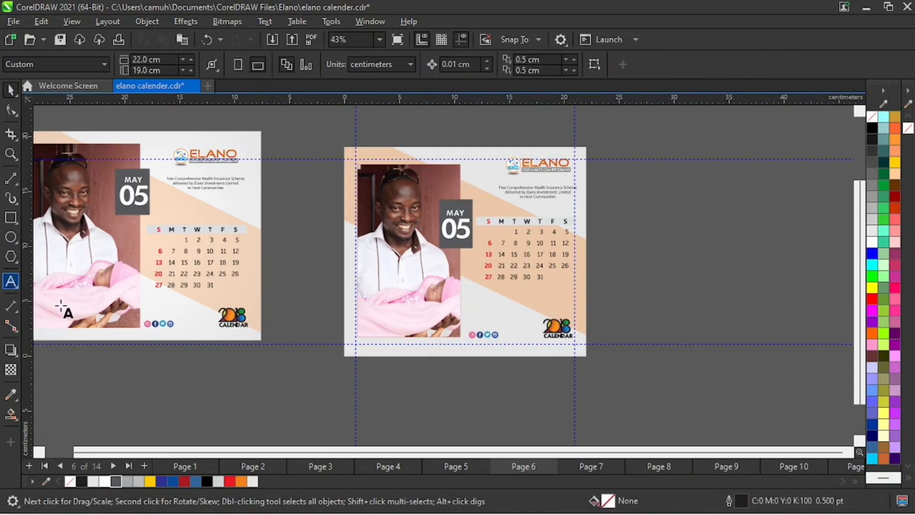
click(614, 241)
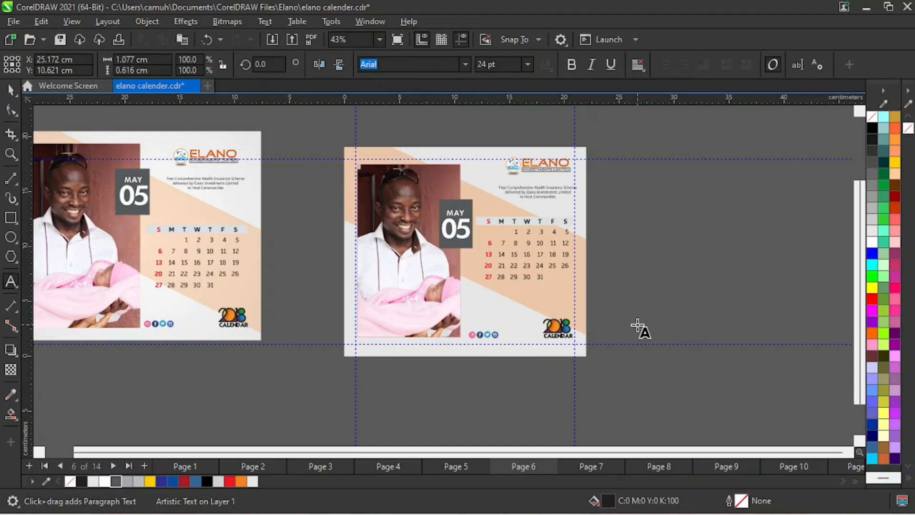
text(MAT)
key(BackSpace)
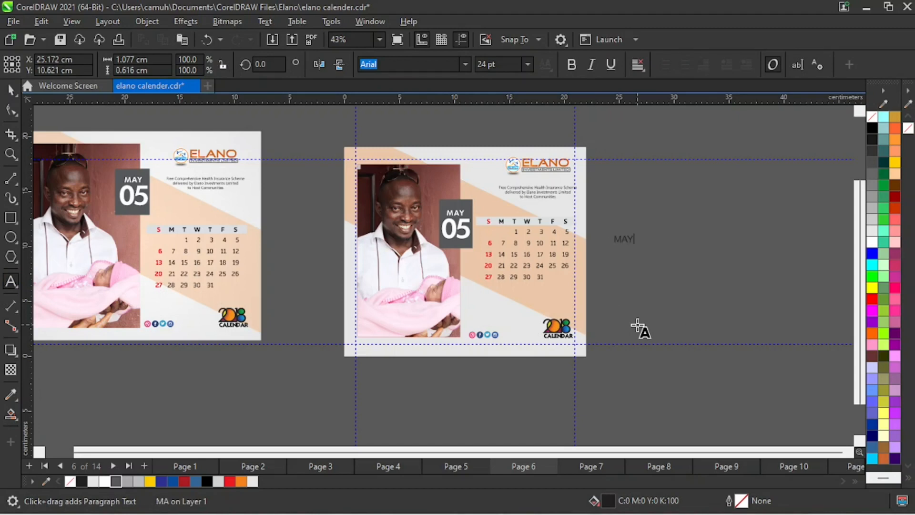
key(Escape)
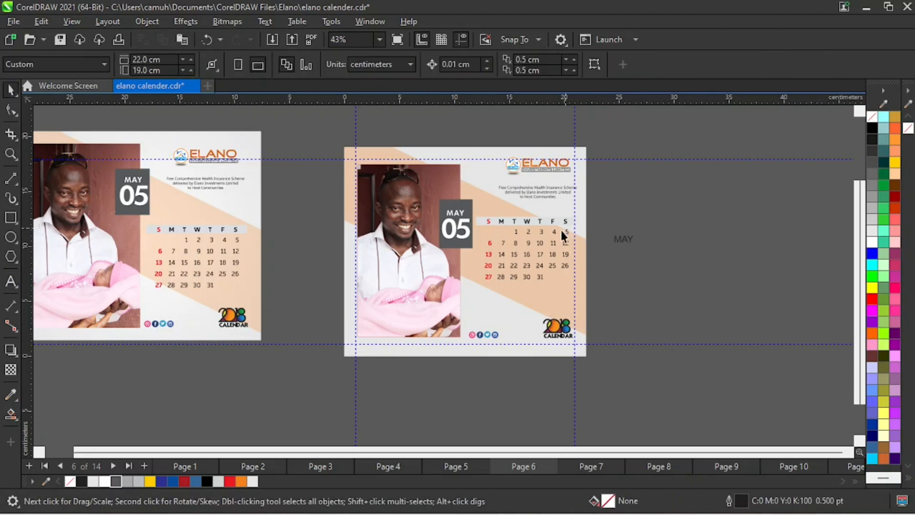
click(625, 241)
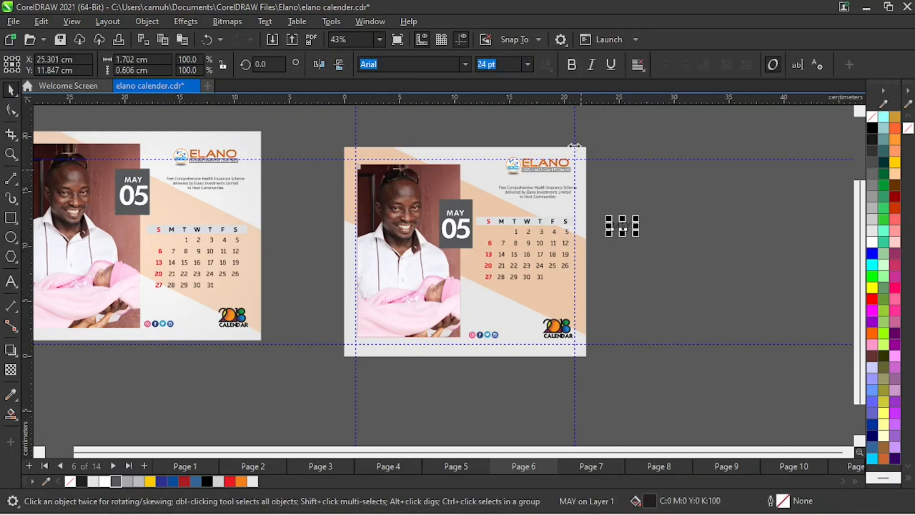
click(571, 65)
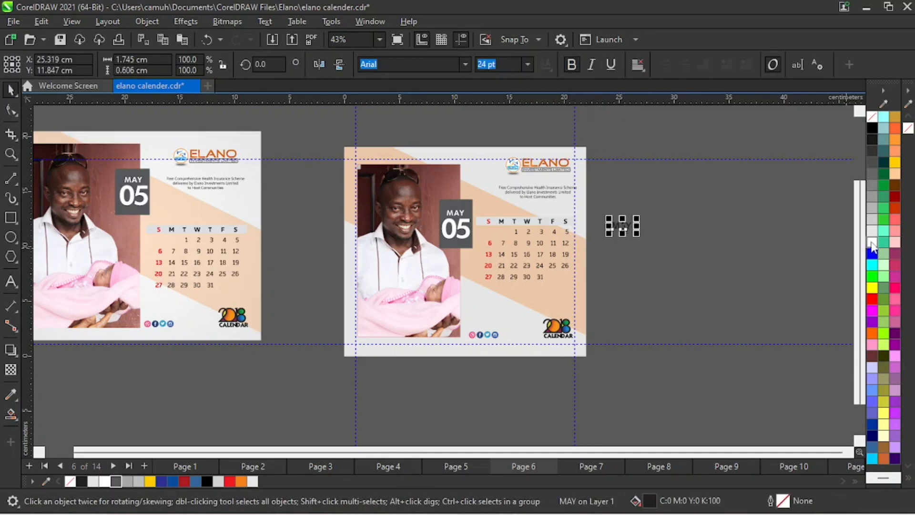
click(872, 242)
Duplicate the white MAY text directly below itself and change the copy to read 05.
key(F2)
drag(588, 185, 710, 300)
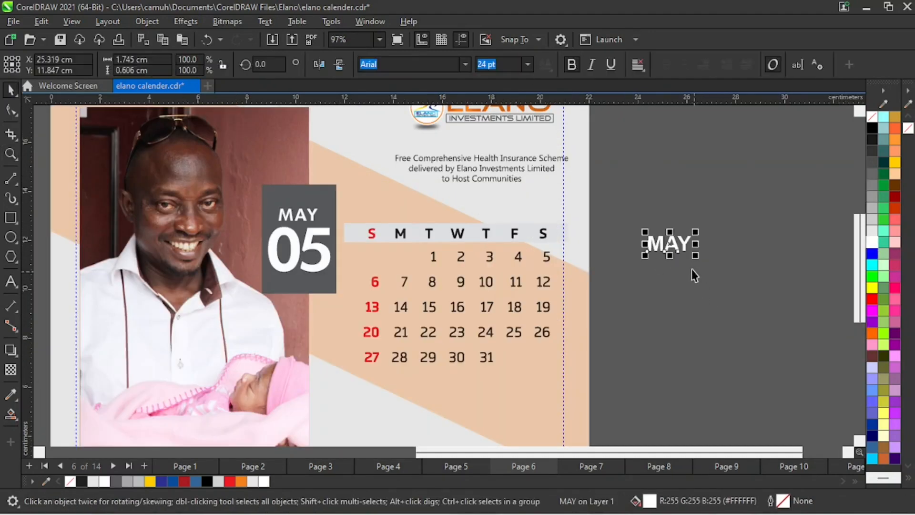
drag(677, 243, 676, 273)
right_click(677, 273)
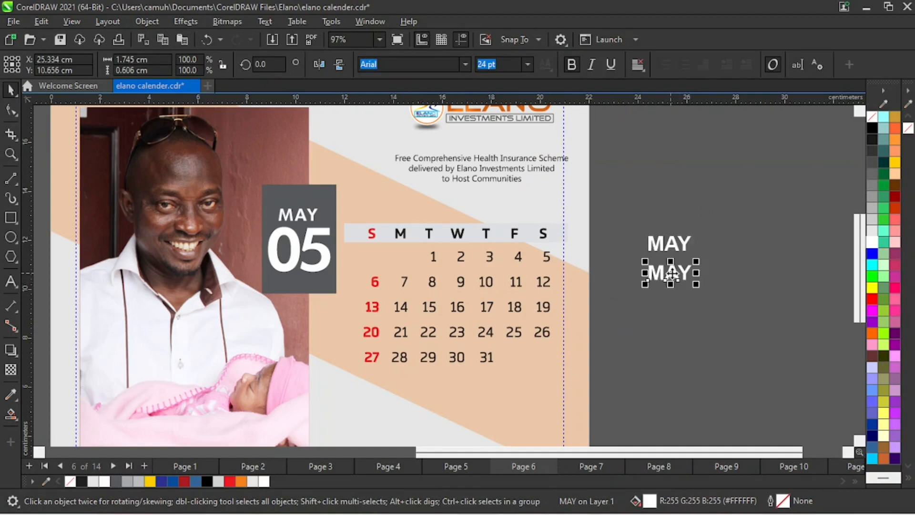
click(681, 275)
text(08)
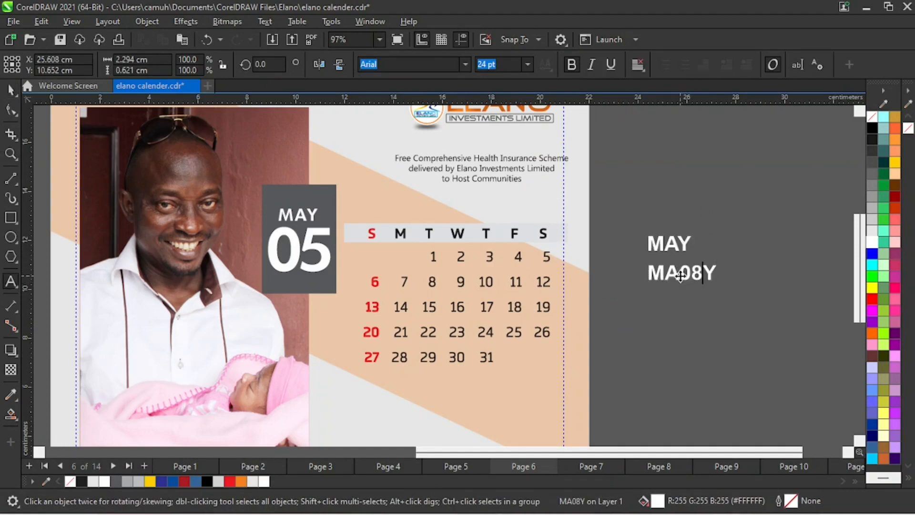
key(Delete)
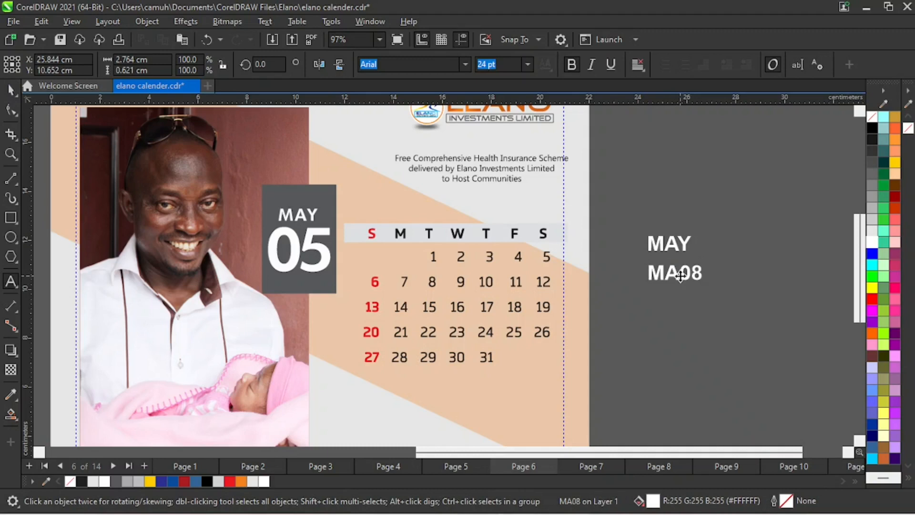
key(BackSpace)
text(5)
click(680, 277)
key(BackSpace)
key(BackSpace)
key(ctrl+space)
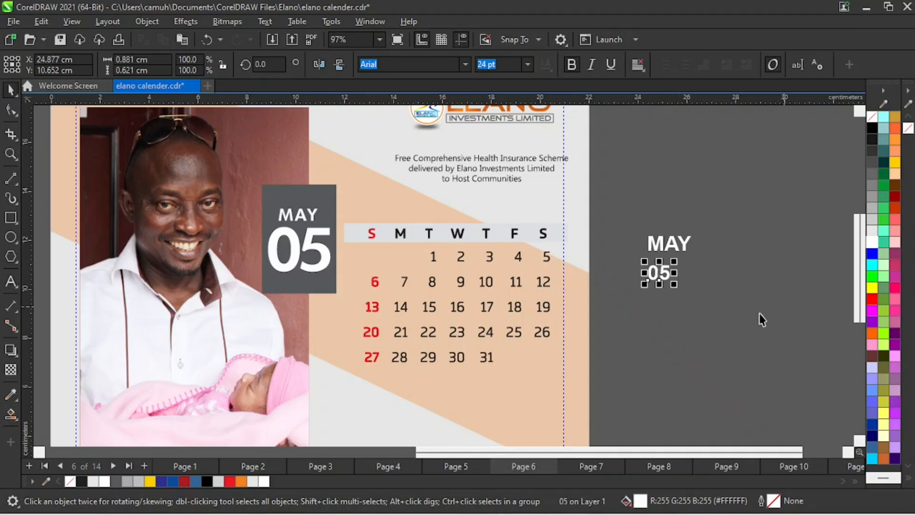
Enlarge the 05 text to about 80 pt and centre it closely beneath the MAY text.
drag(674, 284, 724, 338)
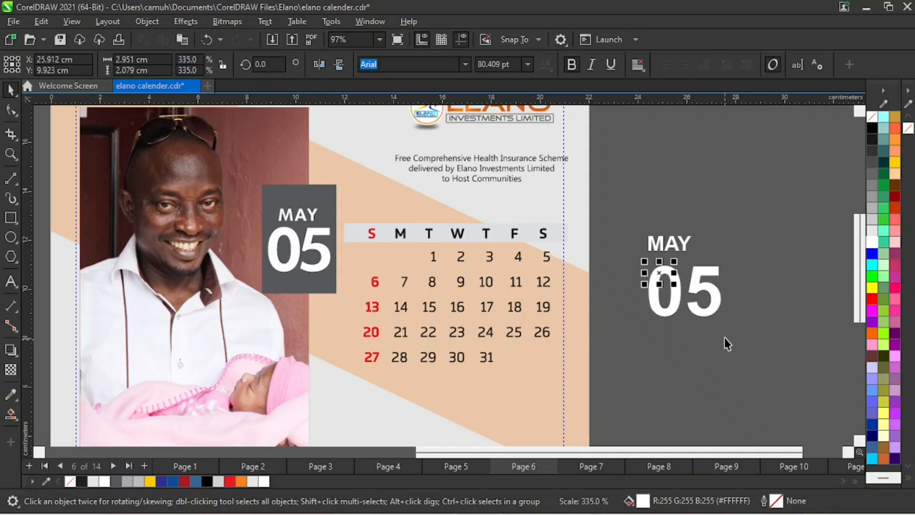
drag(710, 300, 701, 288)
click(722, 344)
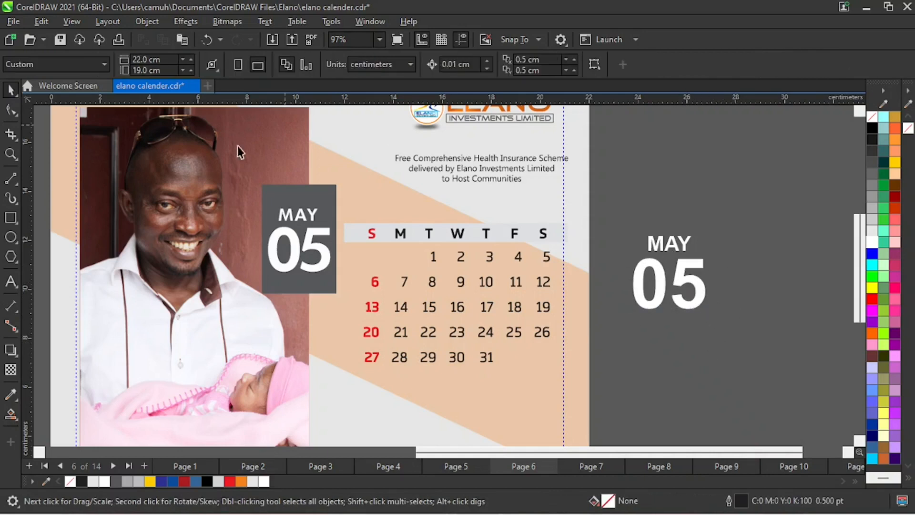
Delete the copied MAY and 05 shapes from the dark grey rectangle on the new May page.
click(297, 216)
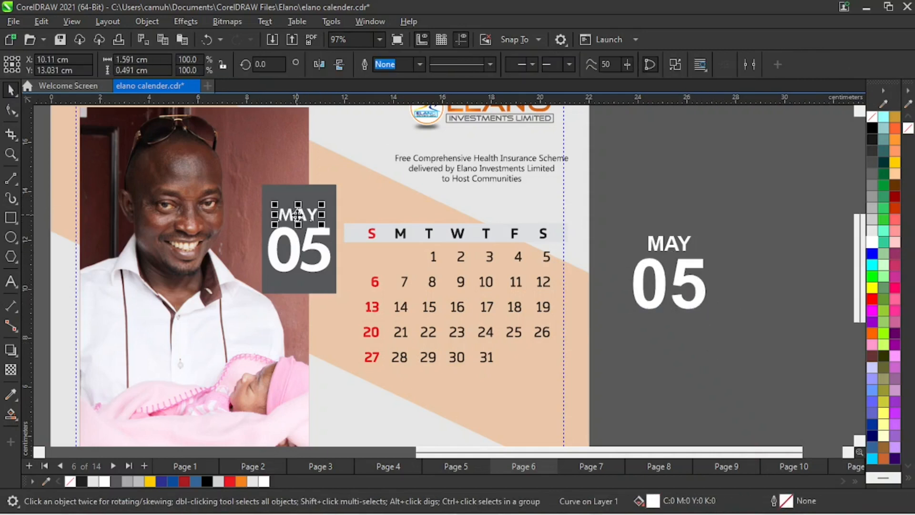
click(318, 260)
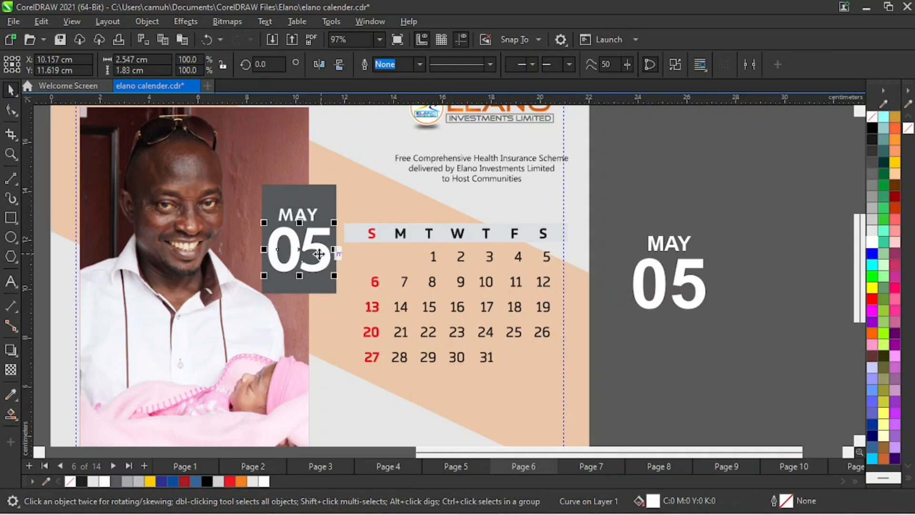
click(727, 359)
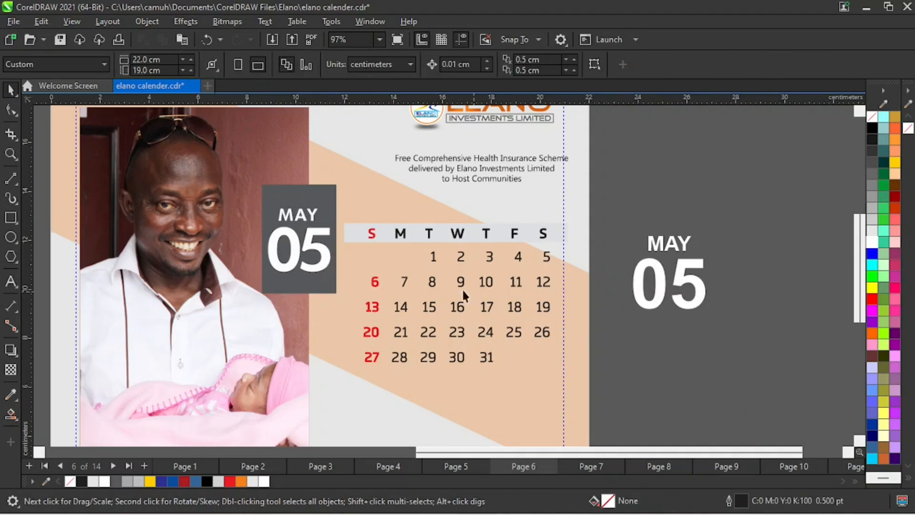
click(313, 215)
key(Delete)
click(325, 260)
key(Delete)
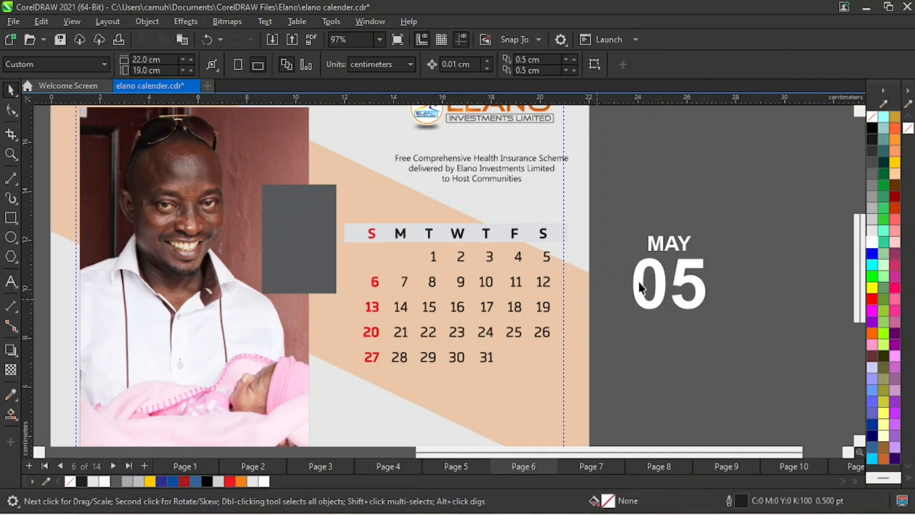
Move the new MAY 05 text onto the dark grey rectangle and scale it down to about 2.4 cm wide, centred inside.
drag(748, 194, 619, 324)
drag(636, 276, 331, 252)
key(z)
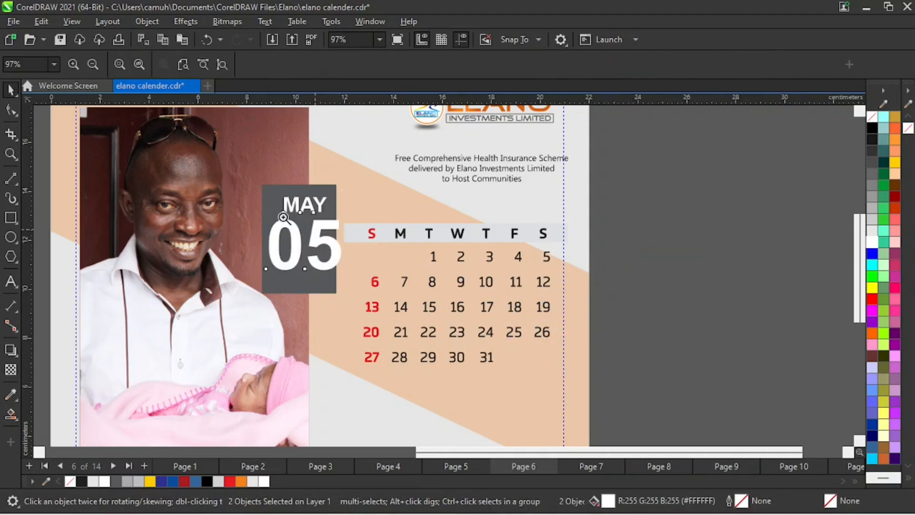
drag(214, 156, 395, 313)
key(space)
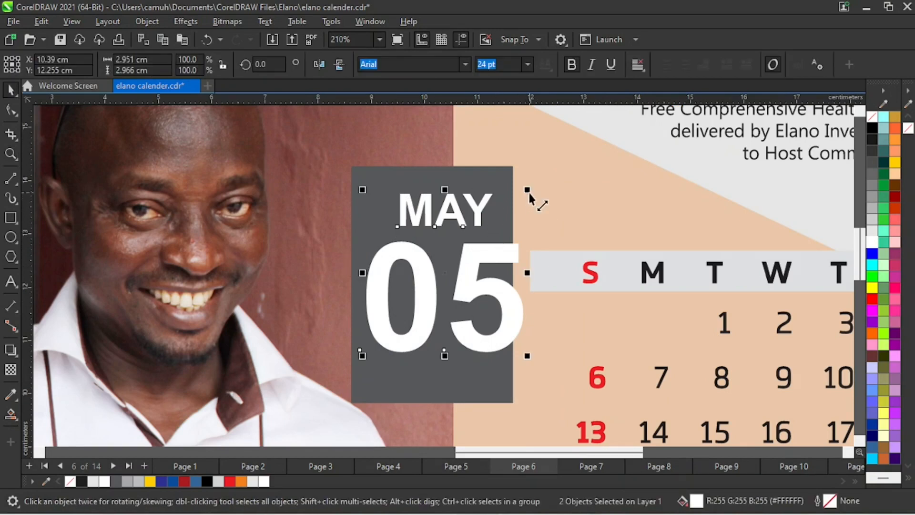
drag(527, 190, 507, 213)
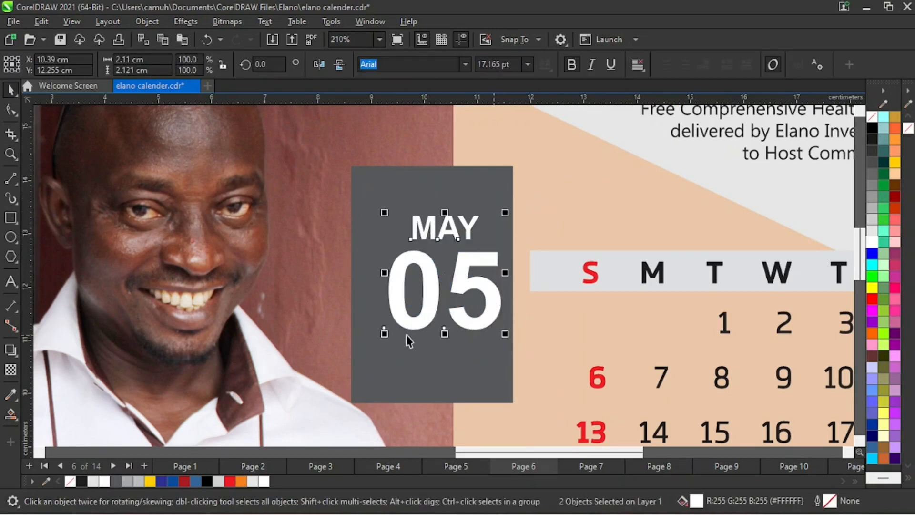
drag(385, 334, 378, 358)
drag(485, 327, 483, 332)
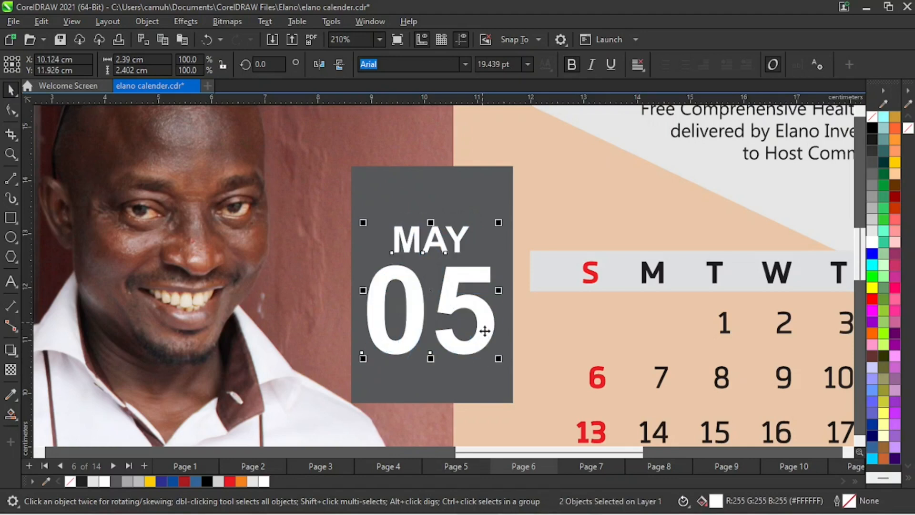
Review the whole May page, compare it with the February, March and April pages, and return to the May page.
key(z)
right_click(489, 310)
right_click(488, 309)
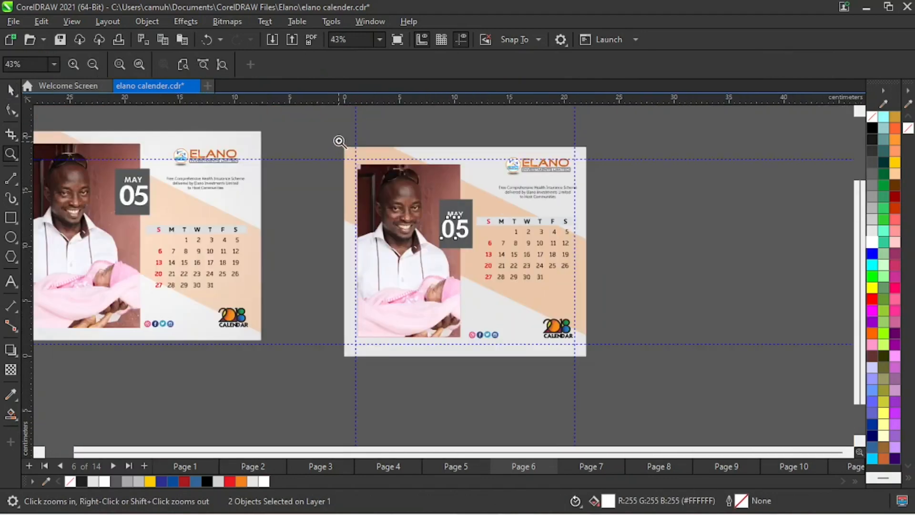
drag(330, 133, 604, 380)
key(space)
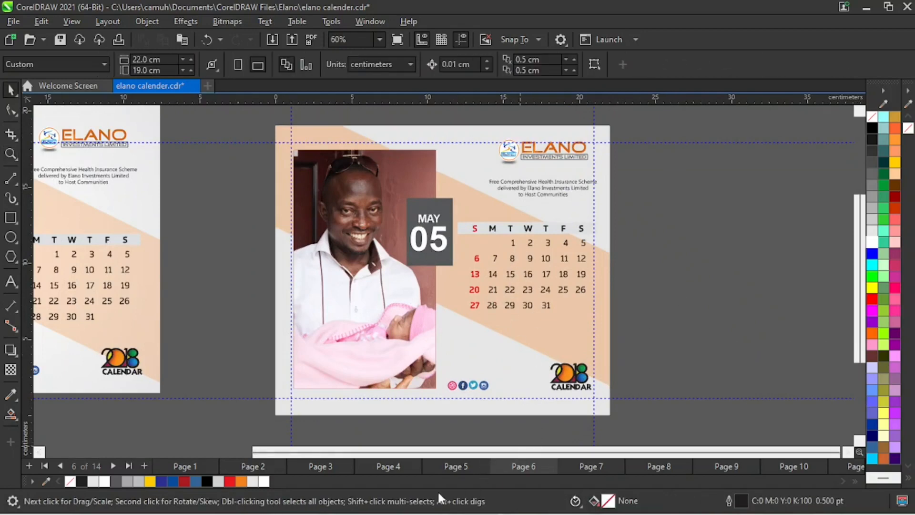
click(331, 465)
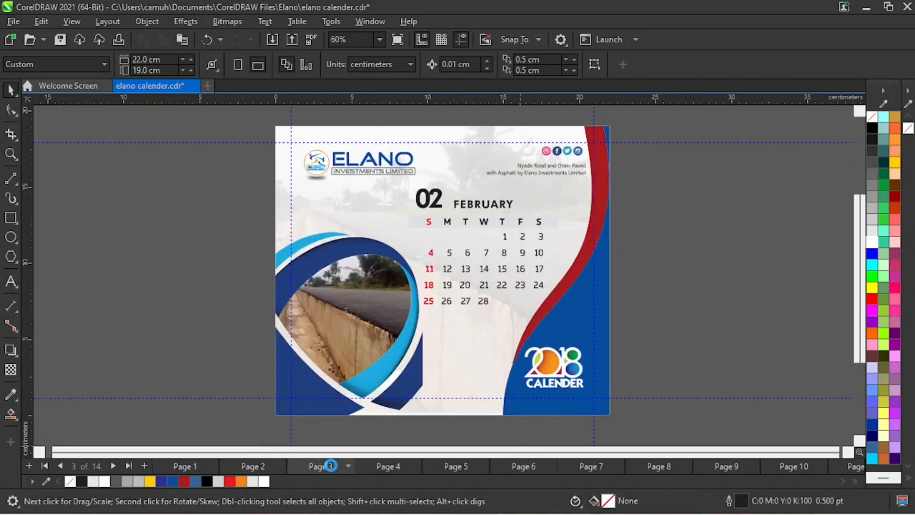
click(368, 464)
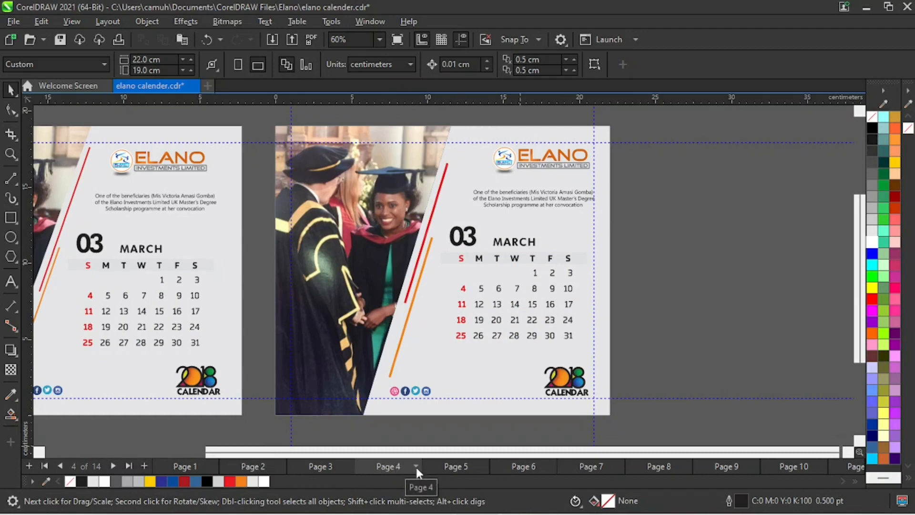
click(463, 463)
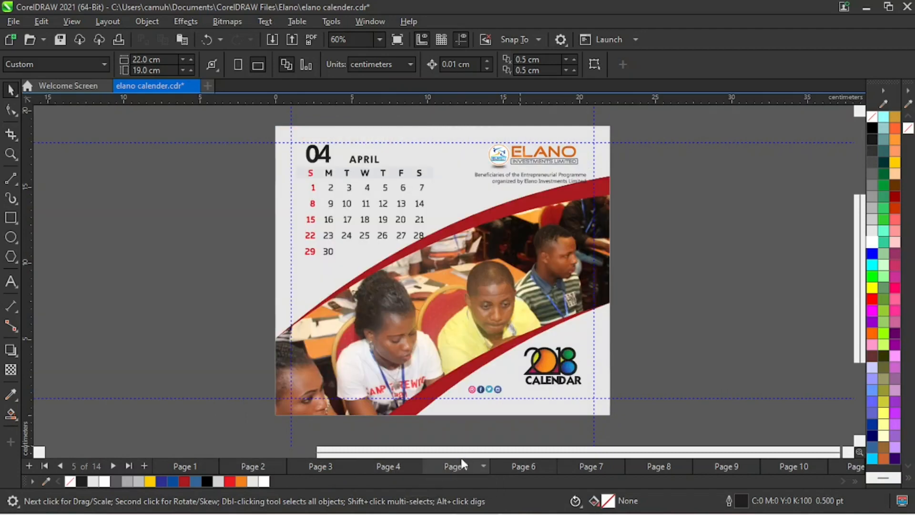
click(525, 465)
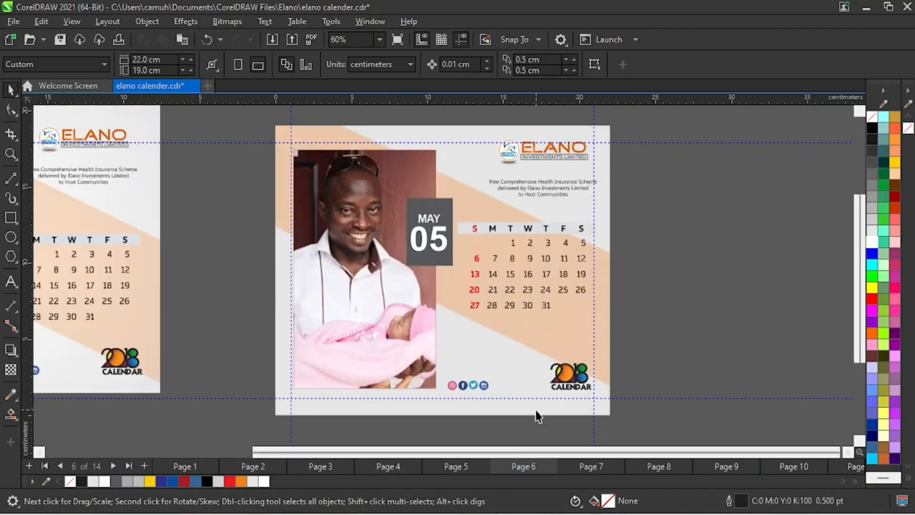
key(z)
right_click(404, 321)
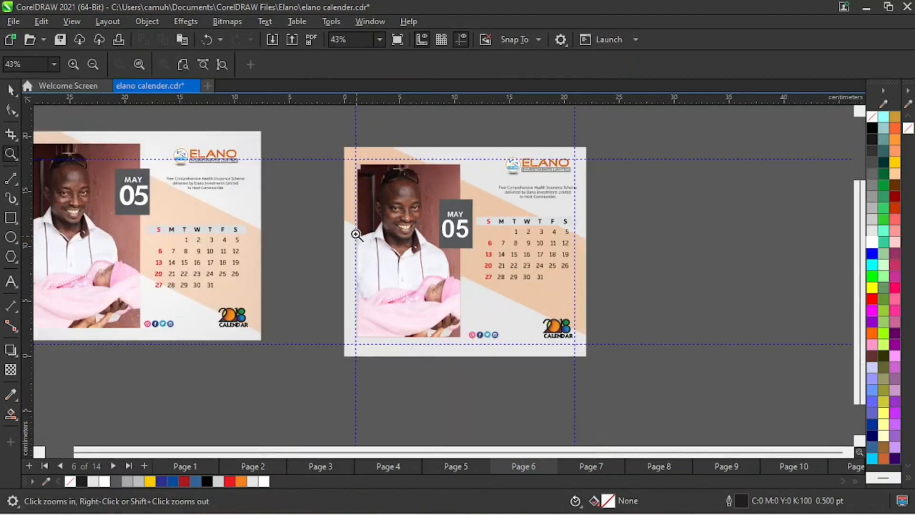
drag(312, 127, 614, 398)
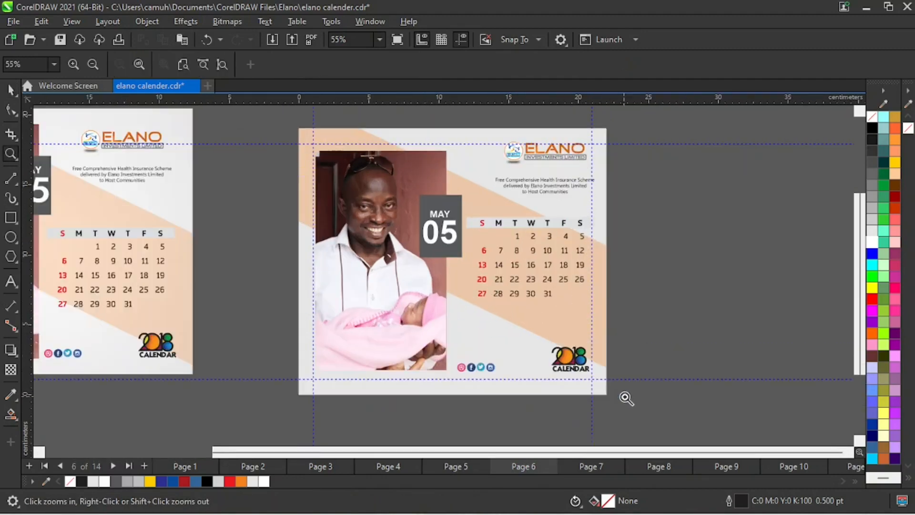
key(space)
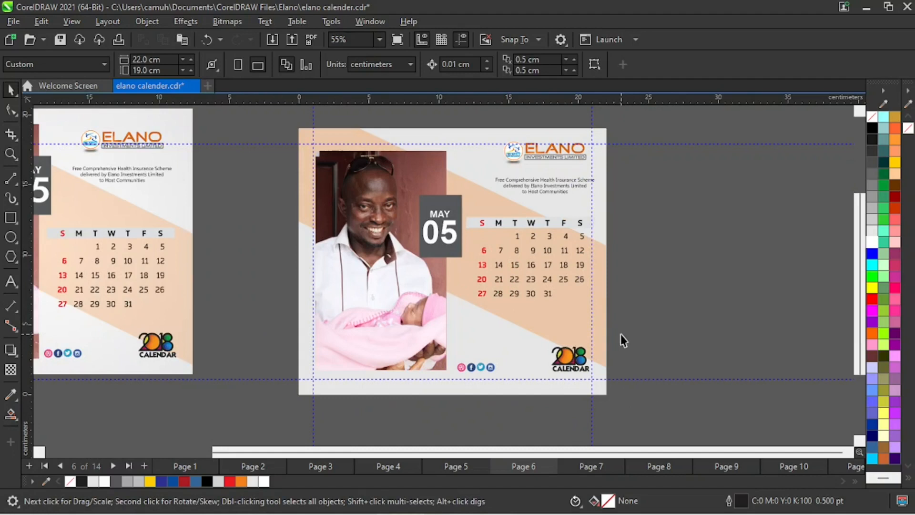